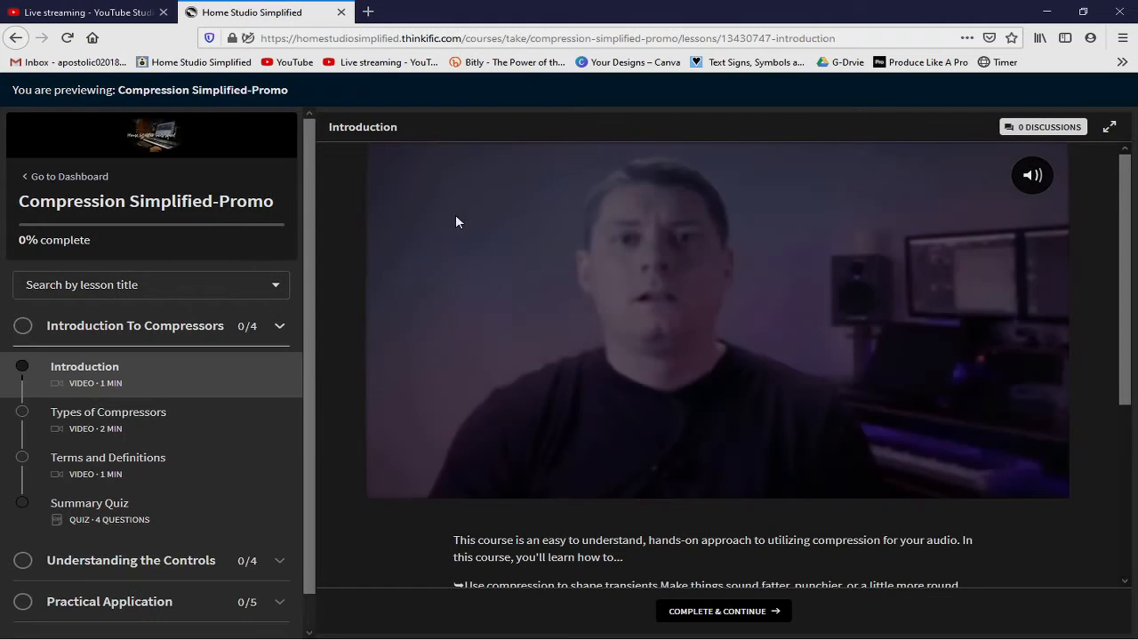
# Pause the Introduction lesson video, look at the lesson's discussions and close them again.
pyautogui.click(381, 487)
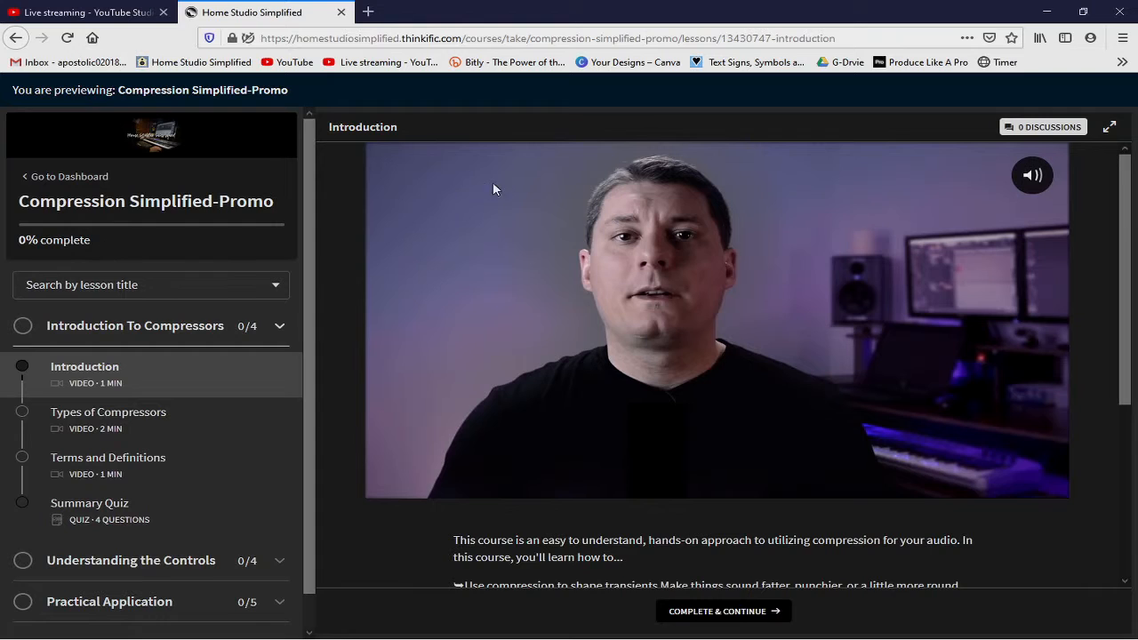
pyautogui.click(1046, 130)
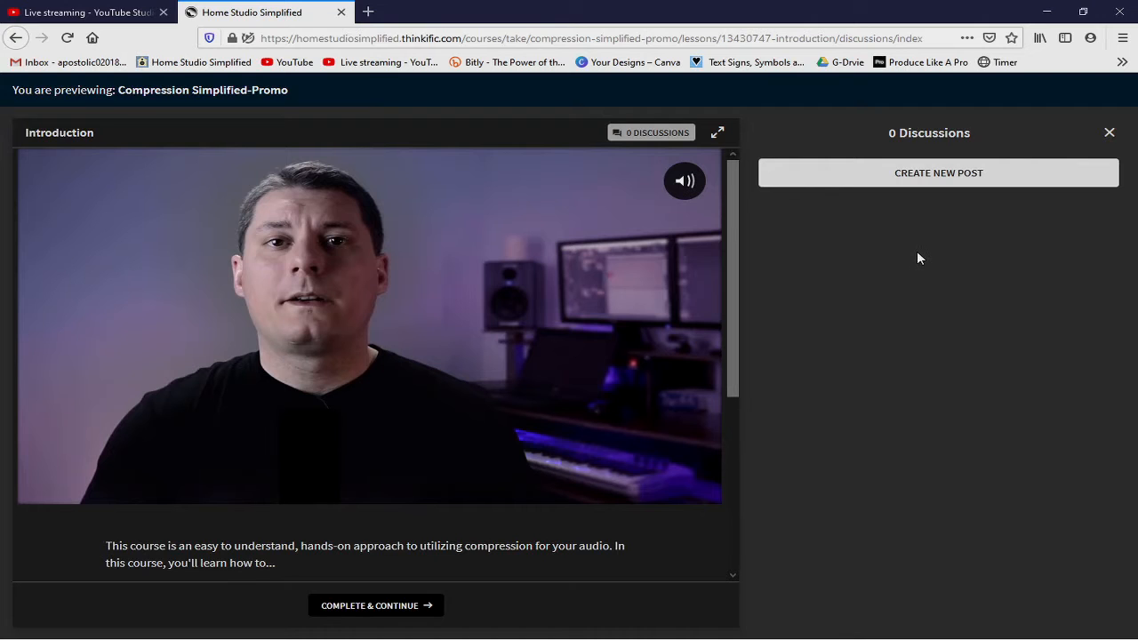
pyautogui.click(1109, 132)
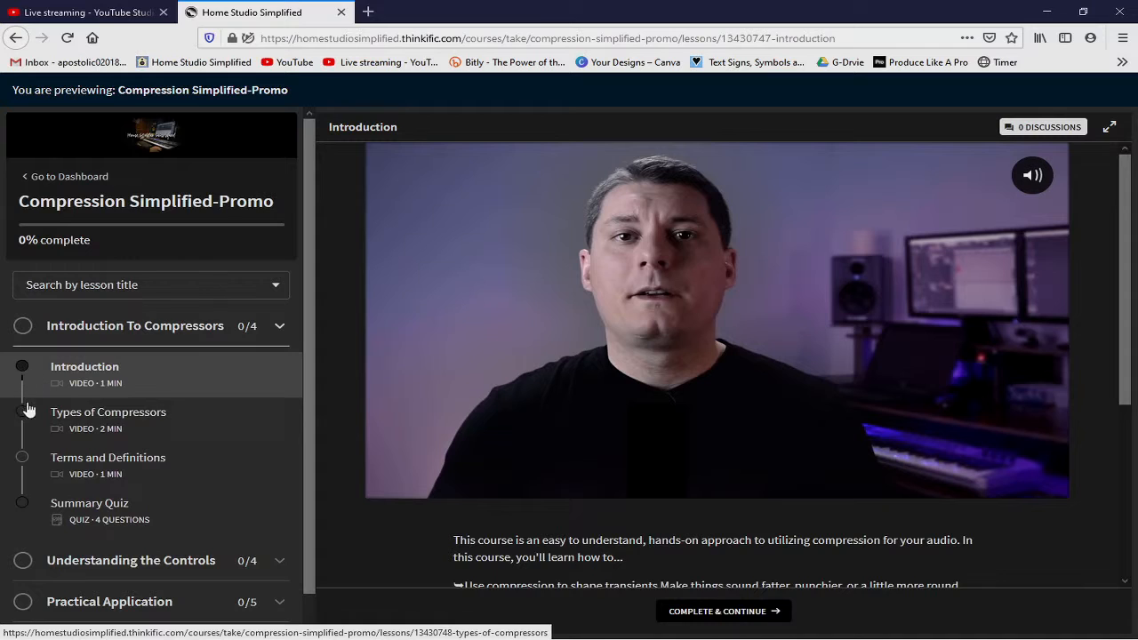
# Complete the Introduction lesson and open the Summary Quiz in the Introduction To Compressors chapter.
pyautogui.click(709, 614)
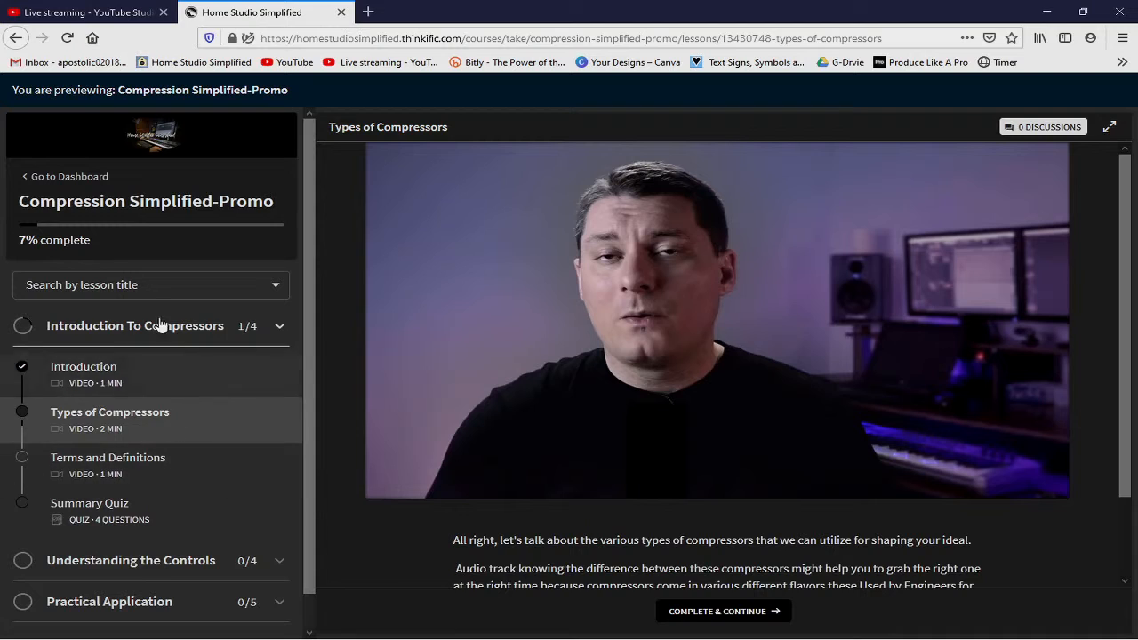
pyautogui.click(64, 513)
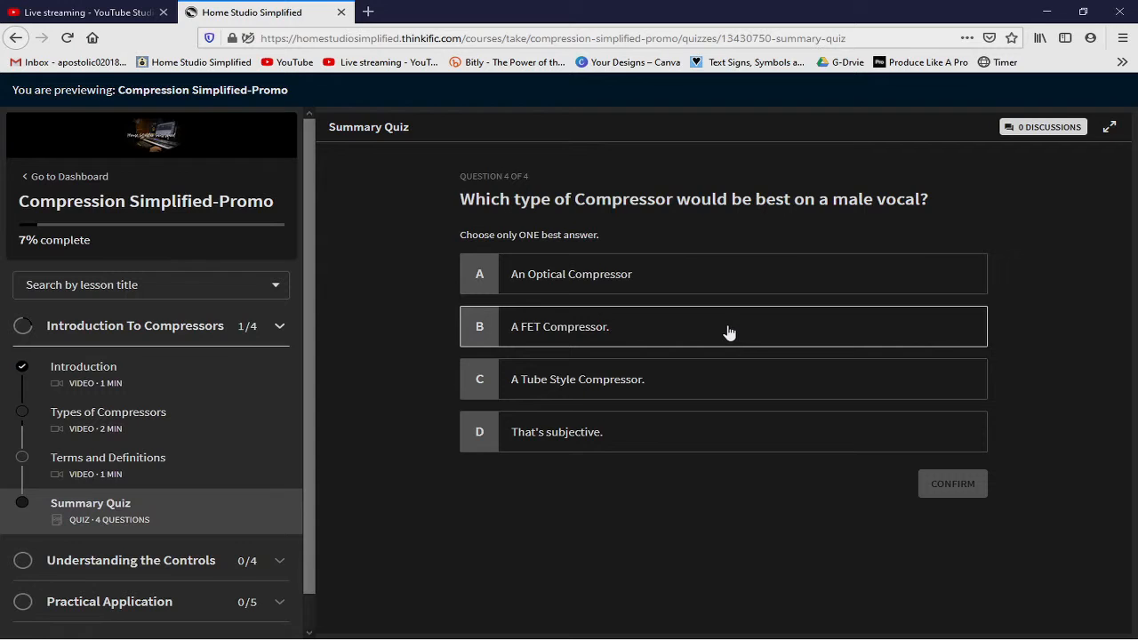
# Expand the Understanding the Controls and Practical Application chapters in turn to look over their lessons.
pyautogui.scroll(-1, 198, 344)
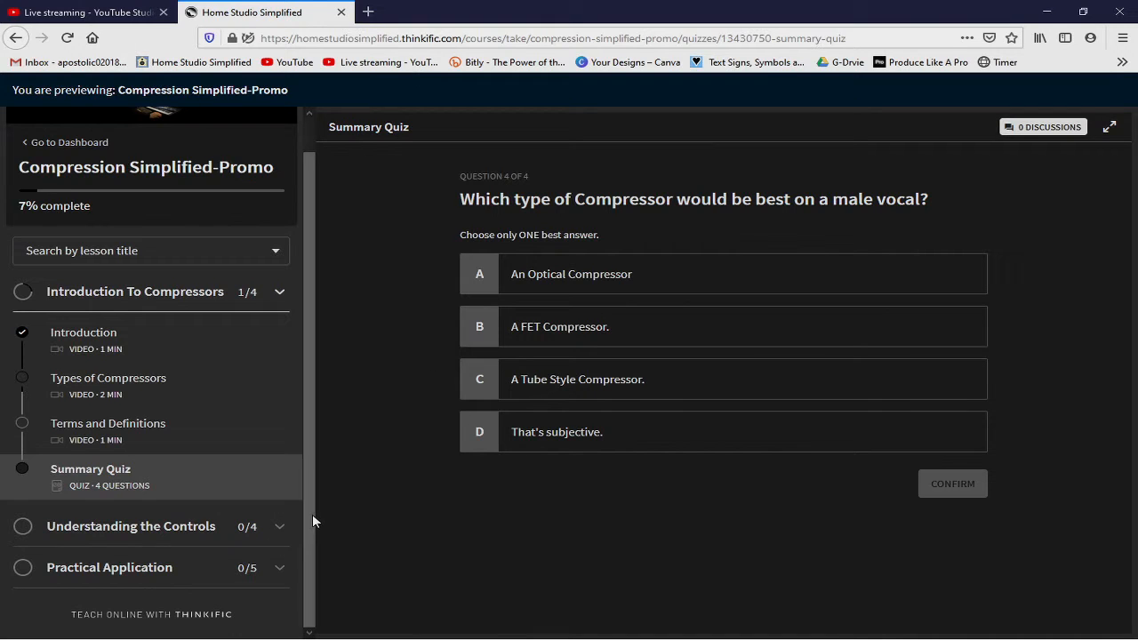
pyautogui.click(280, 531)
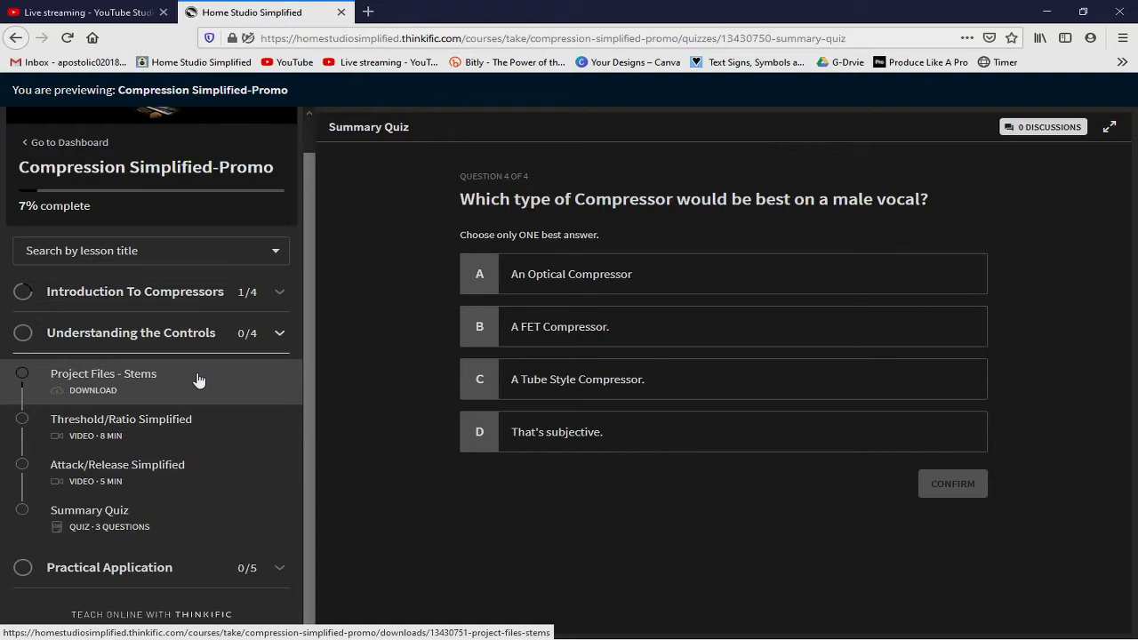
pyautogui.click(259, 569)
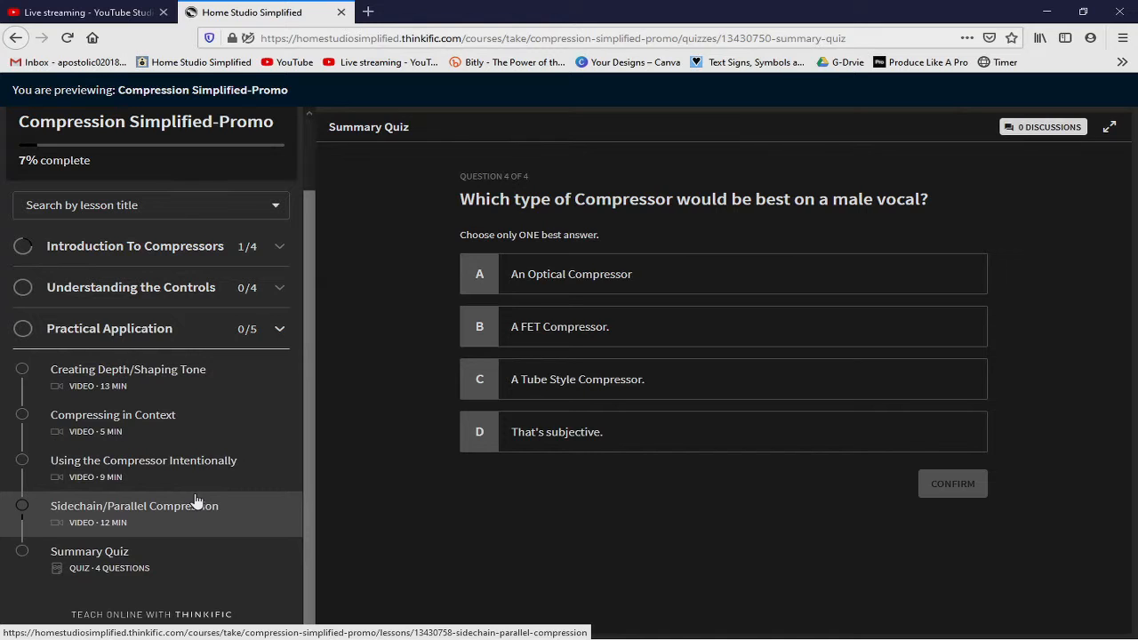
# Move the browser window away to reveal Cakewalk, and place the playhead at 1:04:360, just before the Intro marker.
pyautogui.moveTo(424, 12); pyautogui.dragTo(1137, 39)
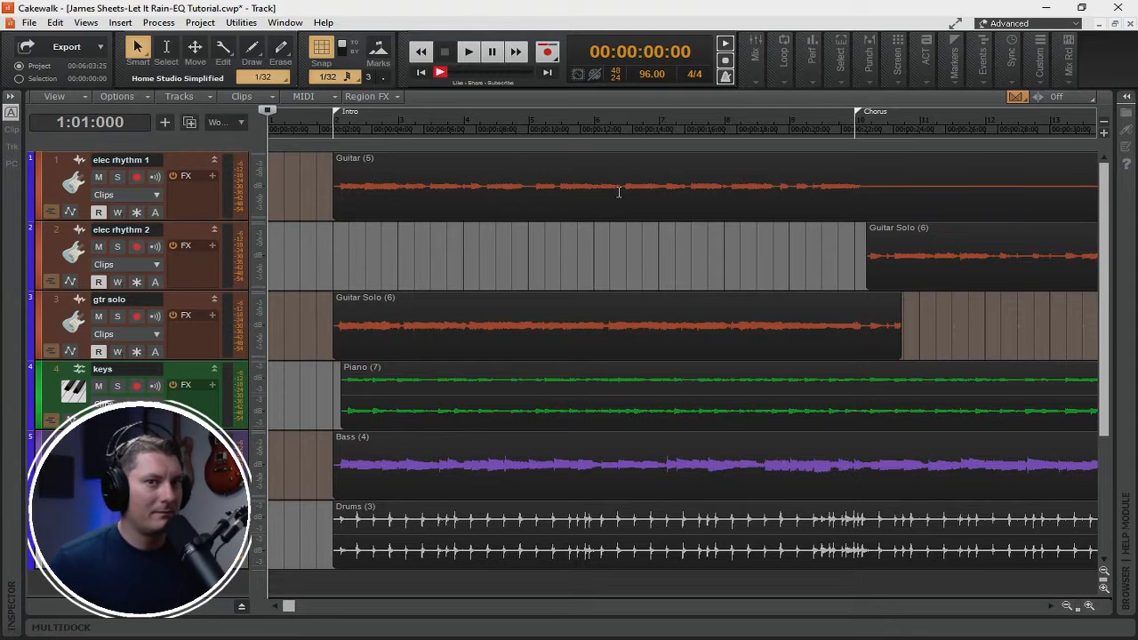
pyautogui.click(324, 129)
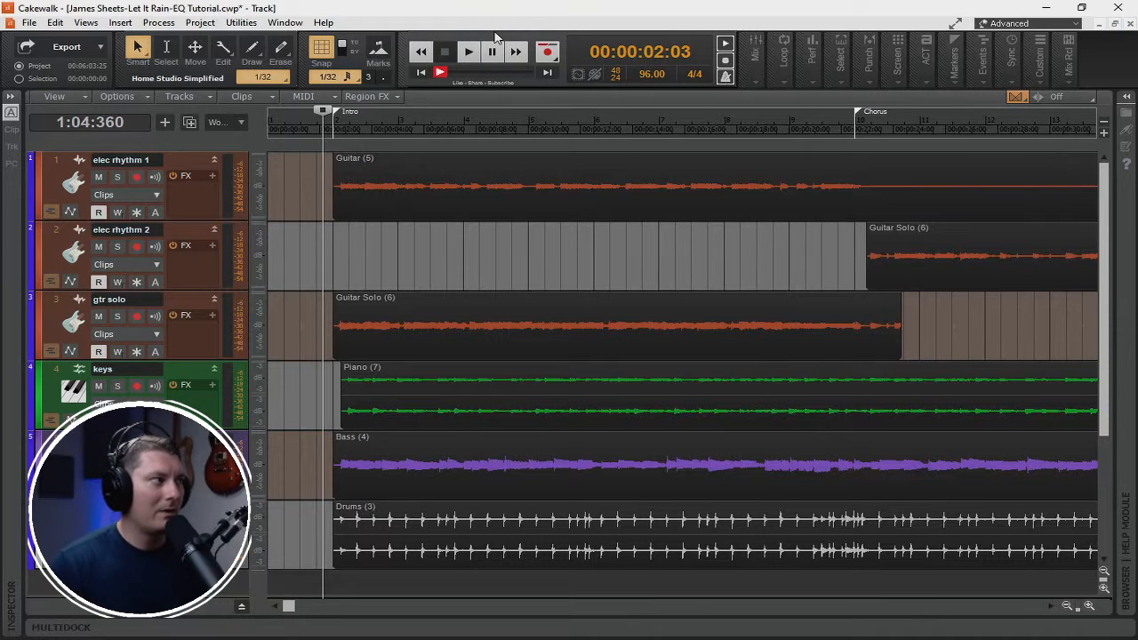
pyautogui.click(244, 603)
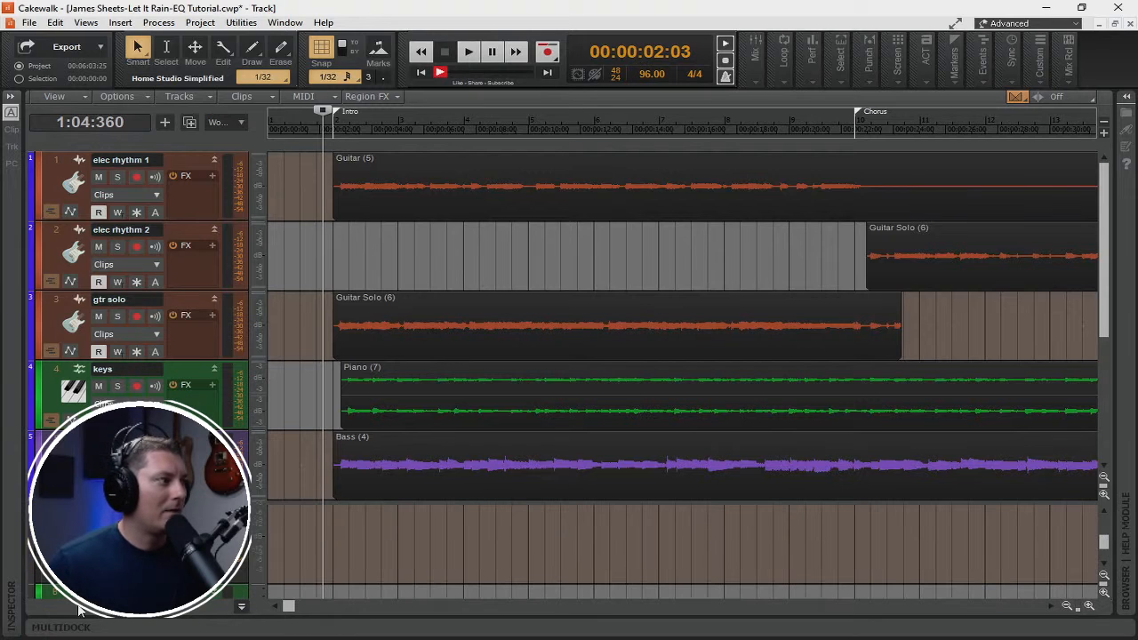
pyautogui.click(239, 608)
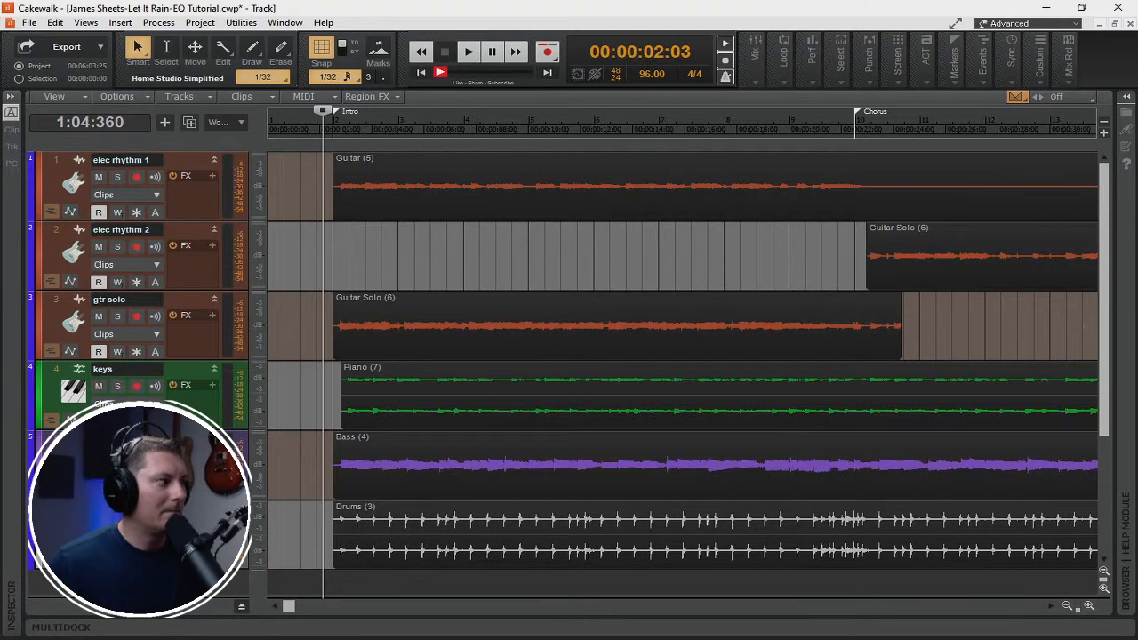
# Play the project twice from just before the Intro marker to check the sound, stopping after a few seconds.
pyautogui.click(469, 54)
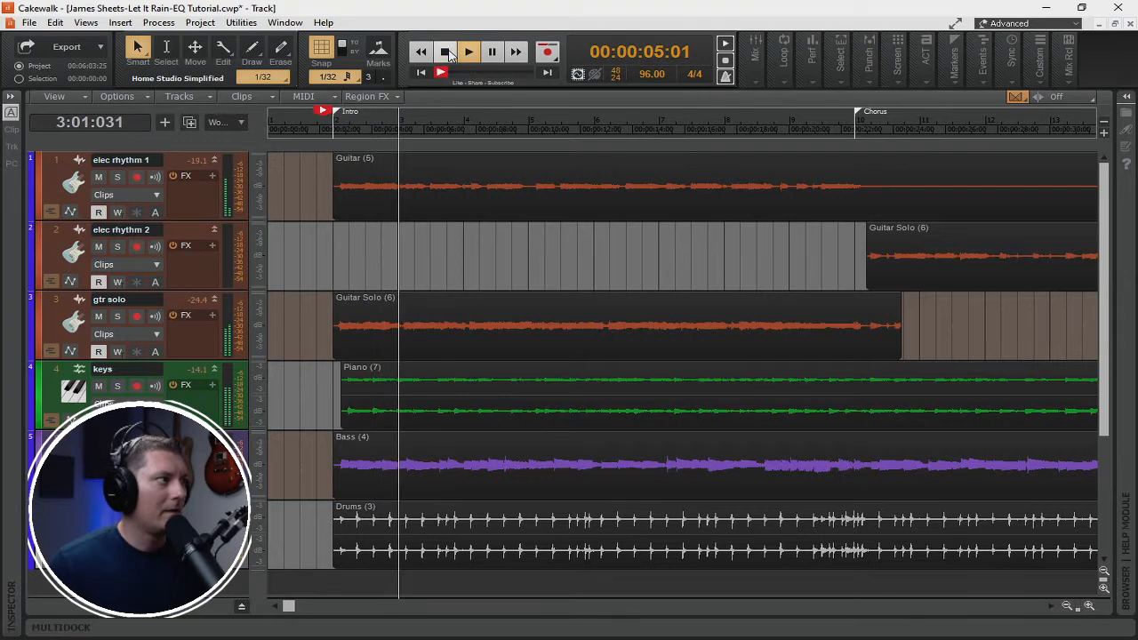
pyautogui.click(447, 52)
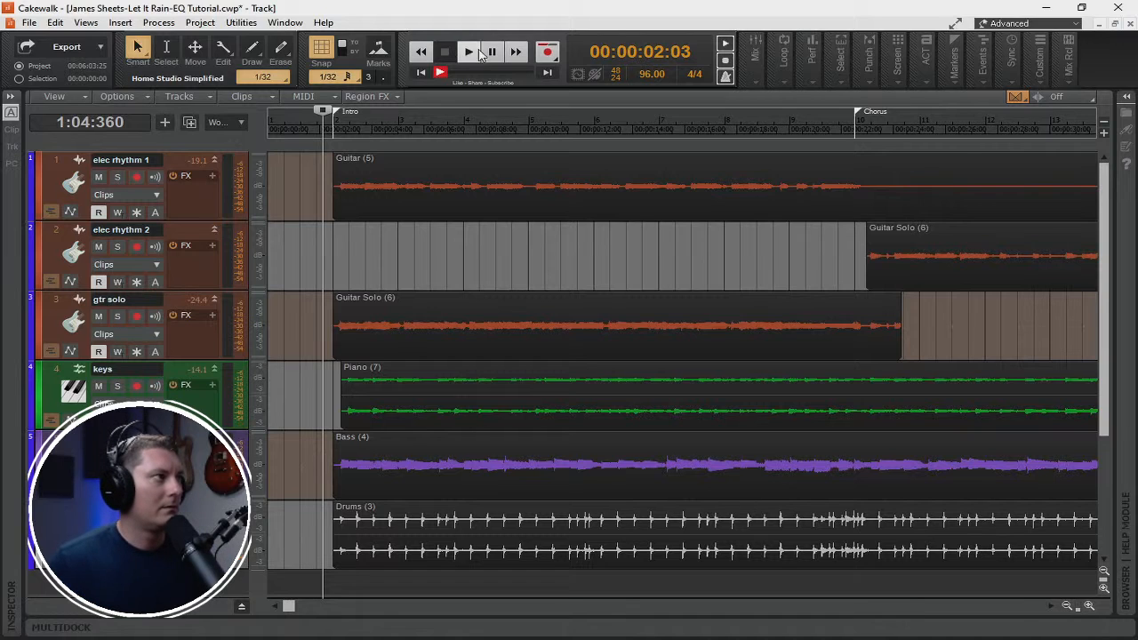
pyautogui.click(472, 51)
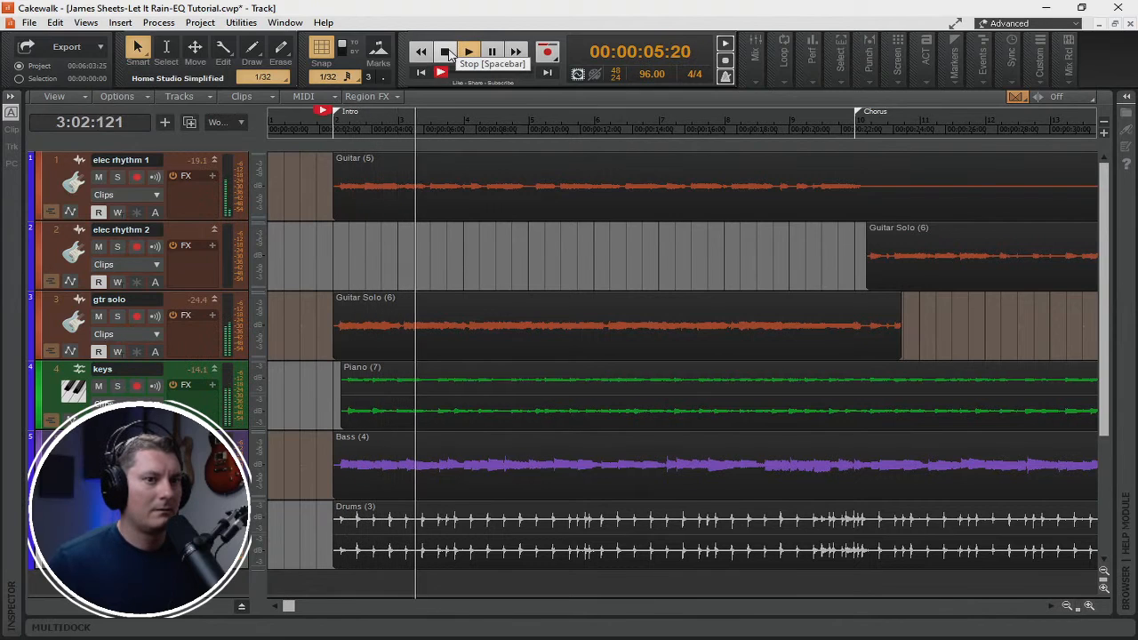
pyautogui.click(446, 51)
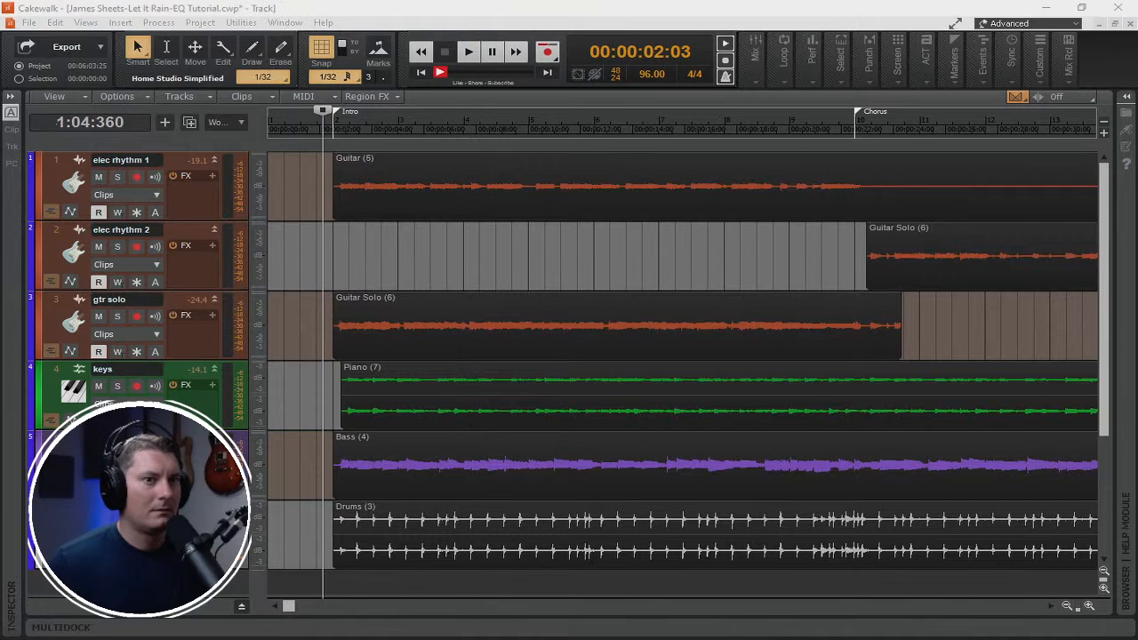
# Show the bus pane, set the bus output to Stereo (Scarlett 6i6 USB) and test playback from just before the Intro.
pyautogui.click(241, 608)
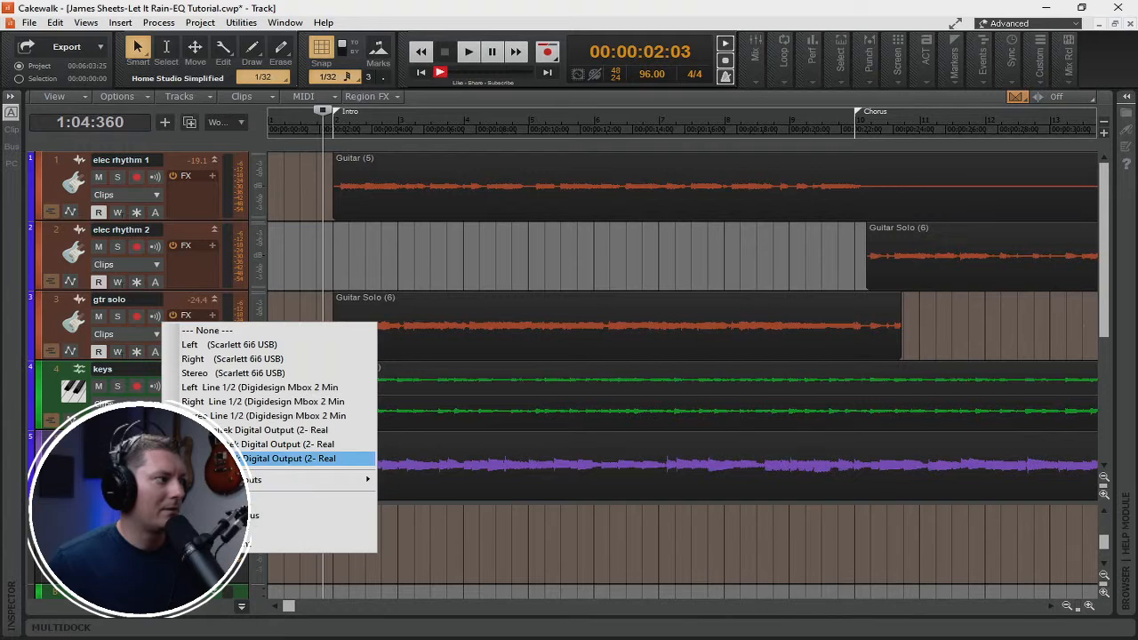
pyautogui.click(233, 372)
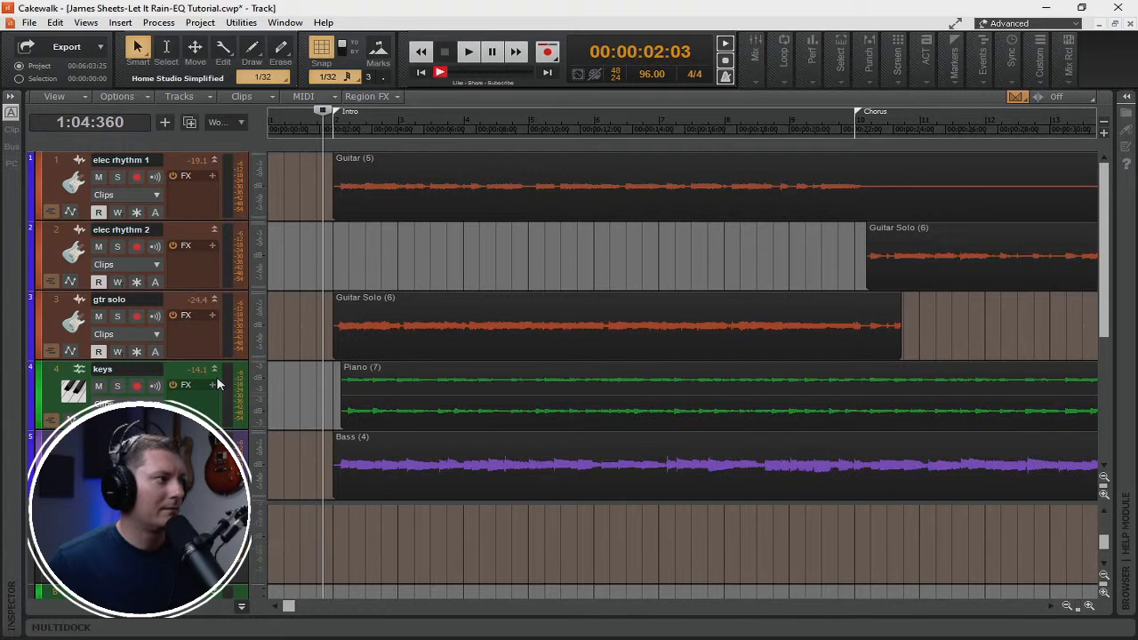
pyautogui.click(468, 51)
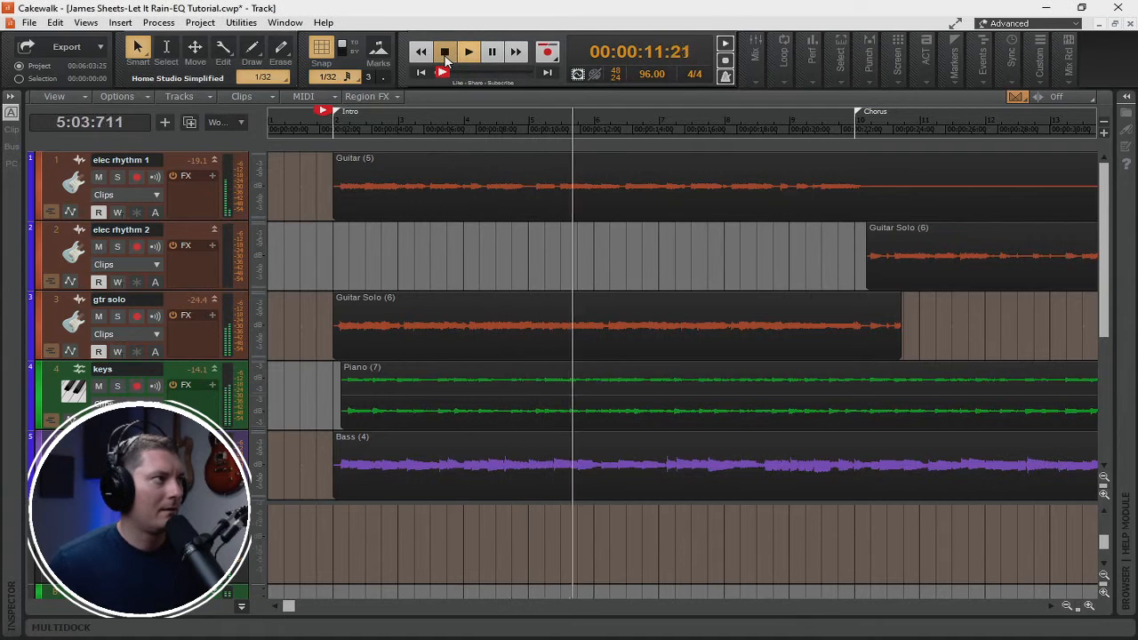
pyautogui.click(445, 53)
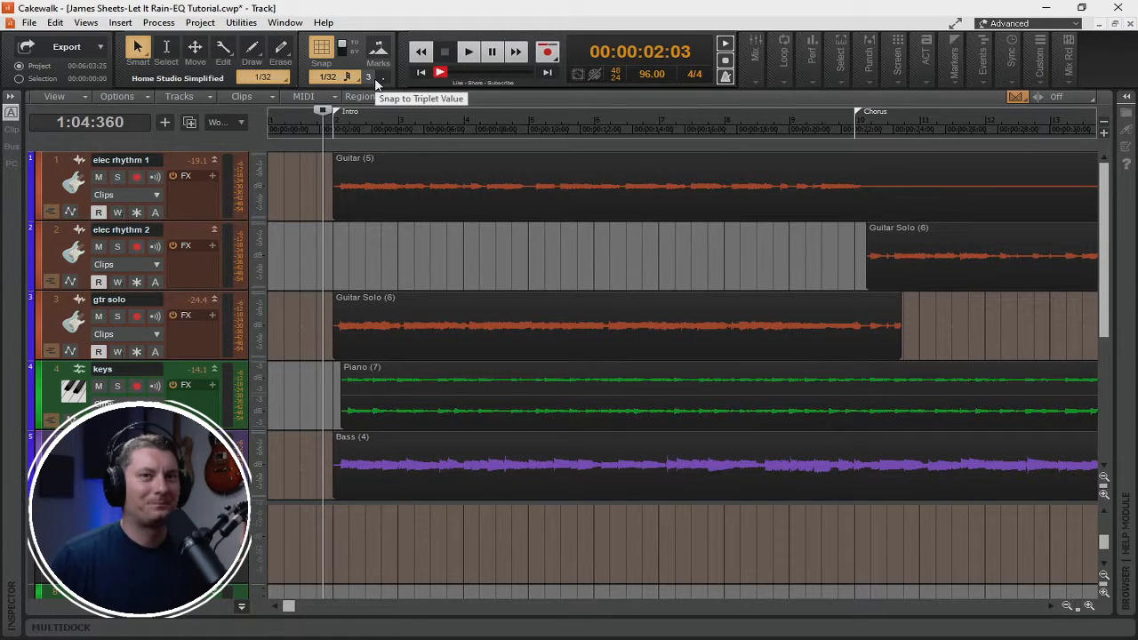
pyautogui.click(468, 52)
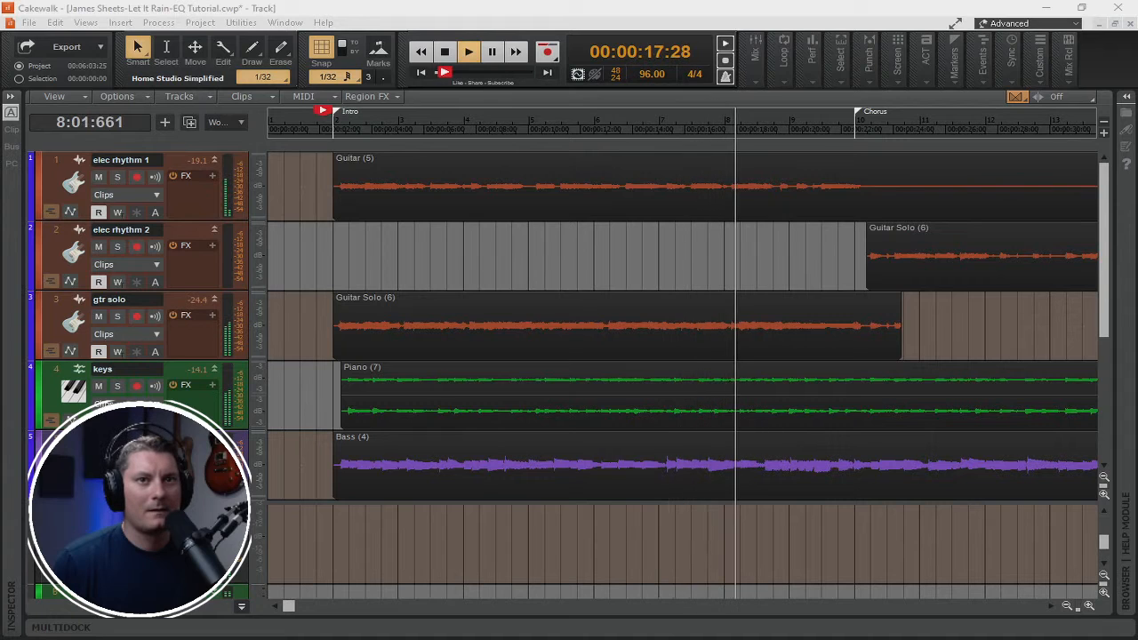
pyautogui.click(445, 53)
# Return the playhead to the project start and enlarge the track display by hiding the bus pane and increasing track height.
pyautogui.moveTo(891, 75)
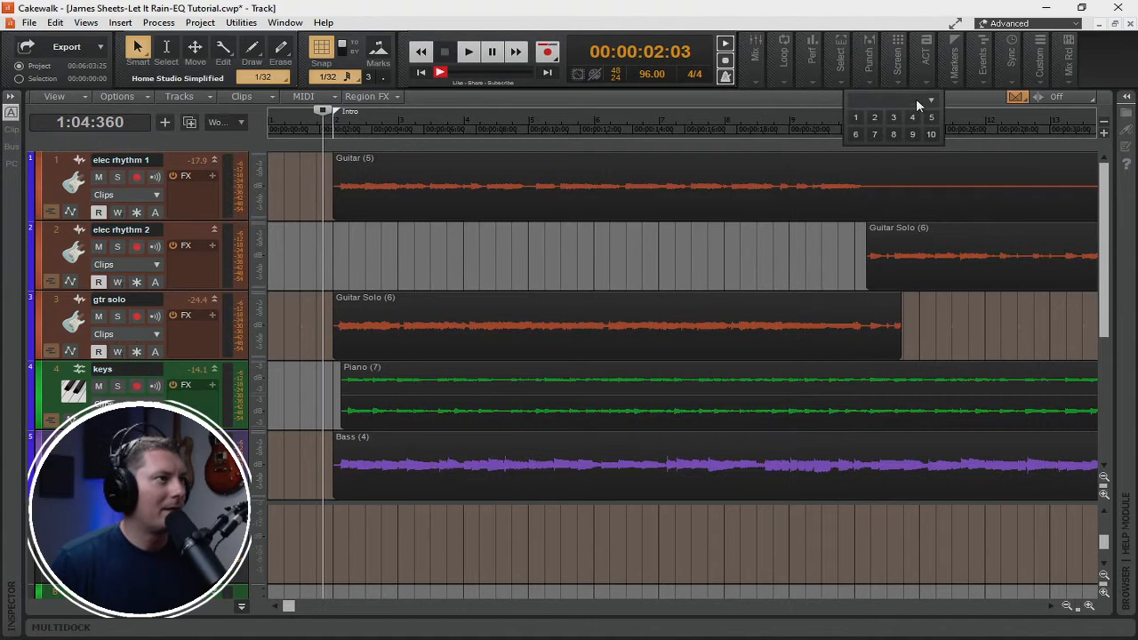
pyautogui.click(272, 200)
pyautogui.click(421, 72)
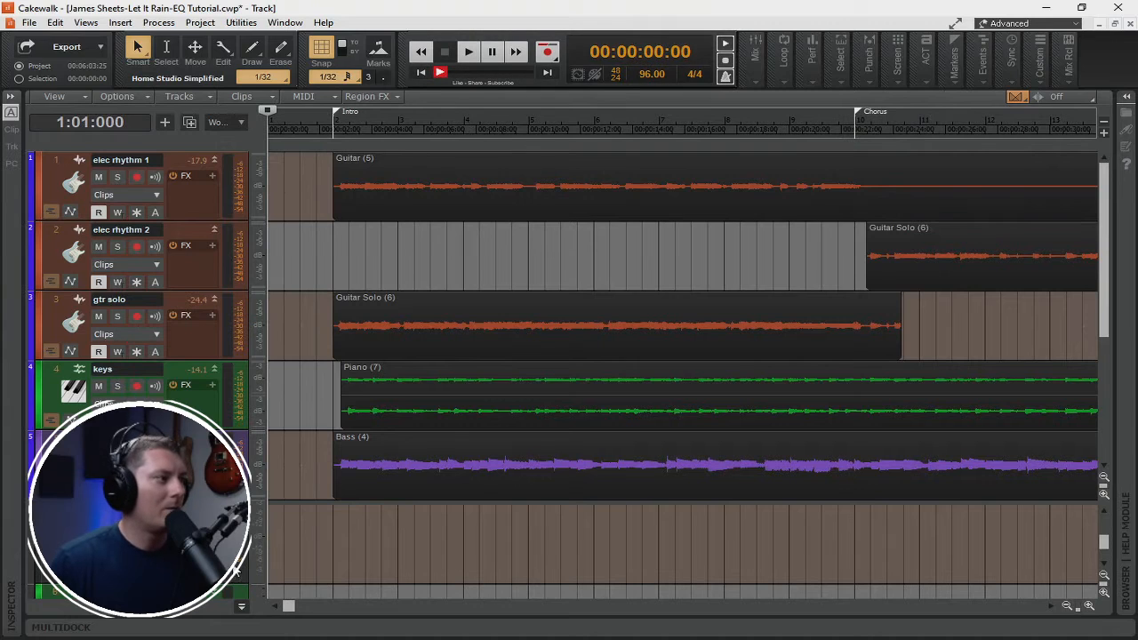
pyautogui.click(242, 607)
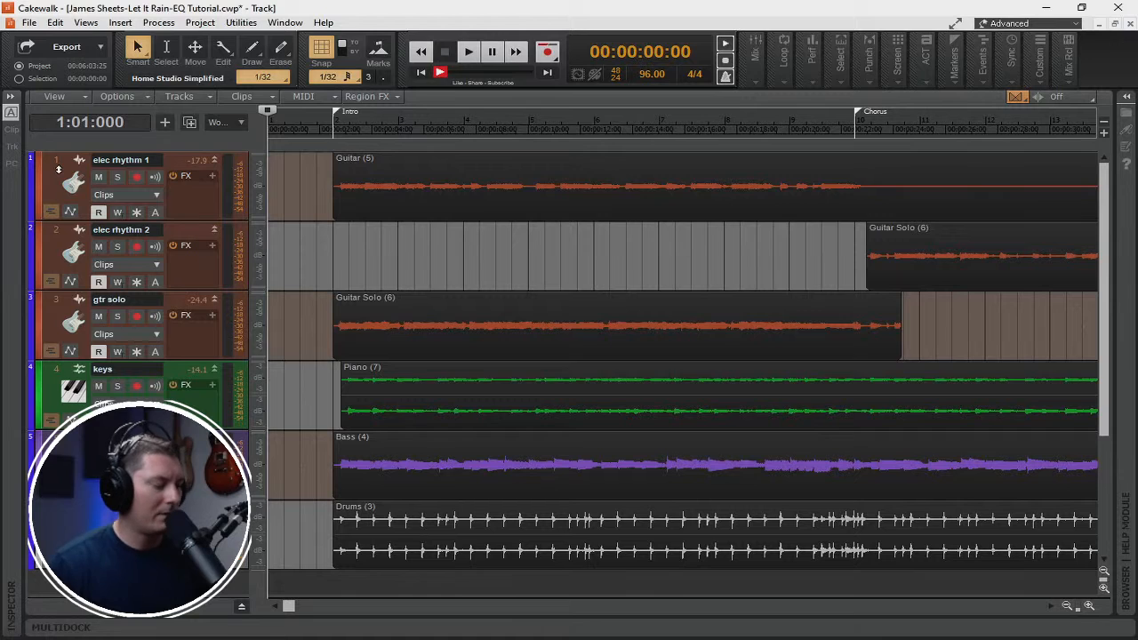
pyautogui.hotkey('ctrl', 'Down')
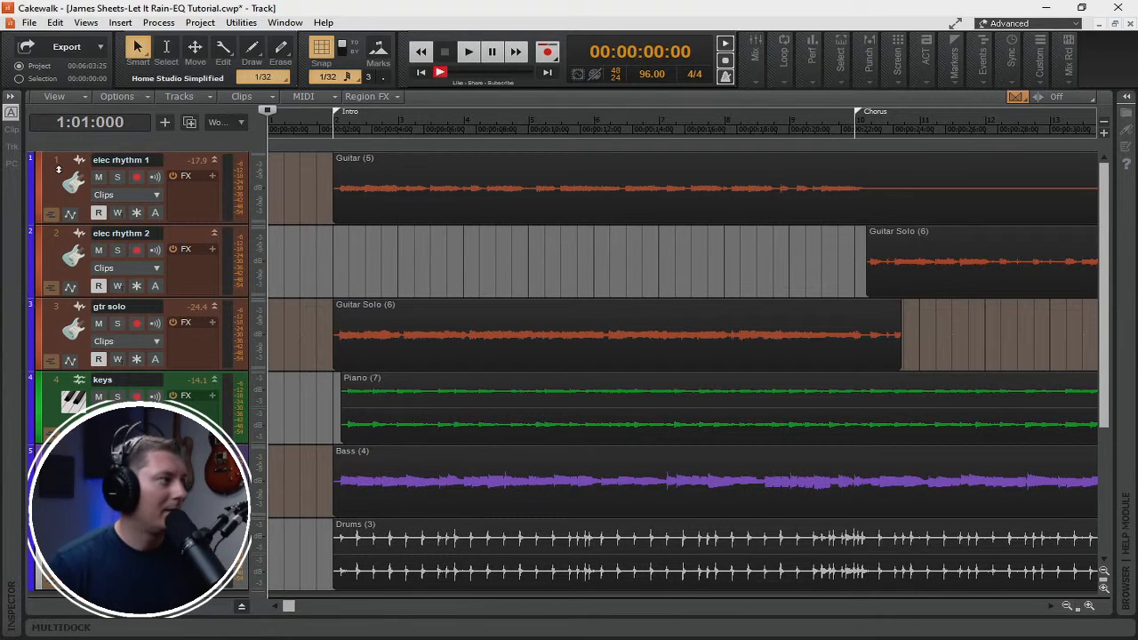
# Expand the Inspector and display the drums track's ProChannel with its EQ module.
pyautogui.click(11, 99)
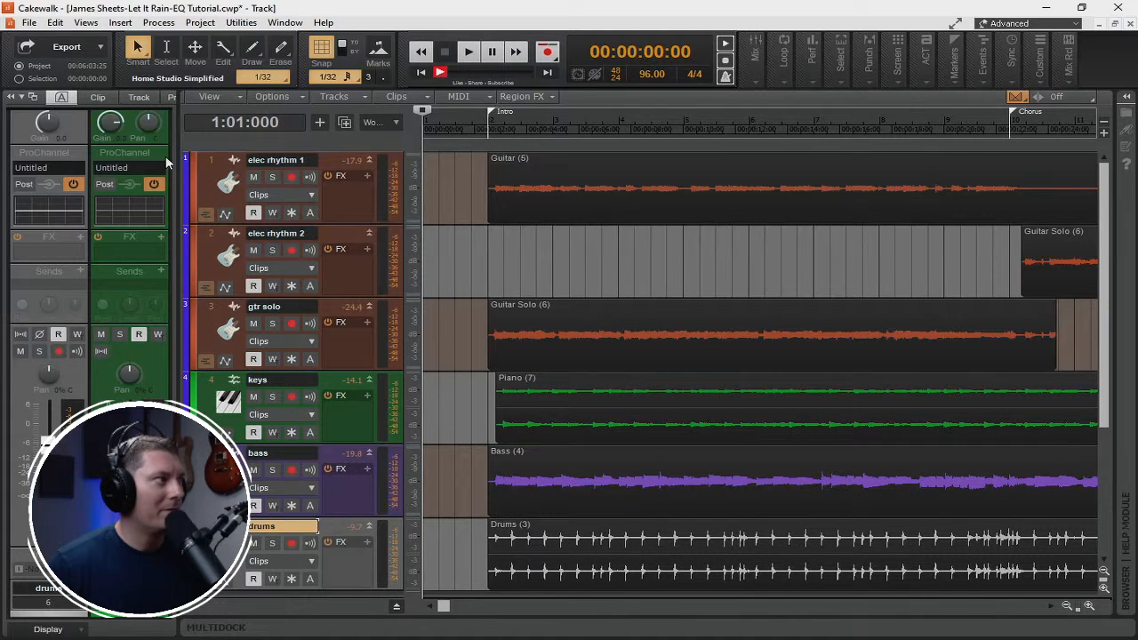
pyautogui.click(167, 97)
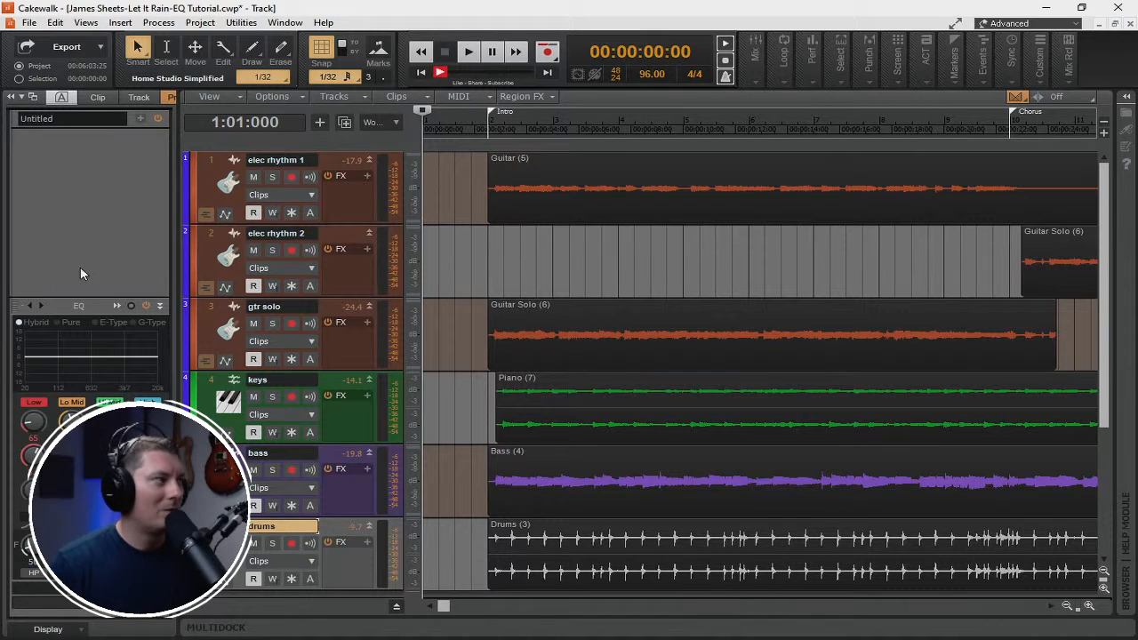
pyautogui.click(167, 98)
pyautogui.click(167, 99)
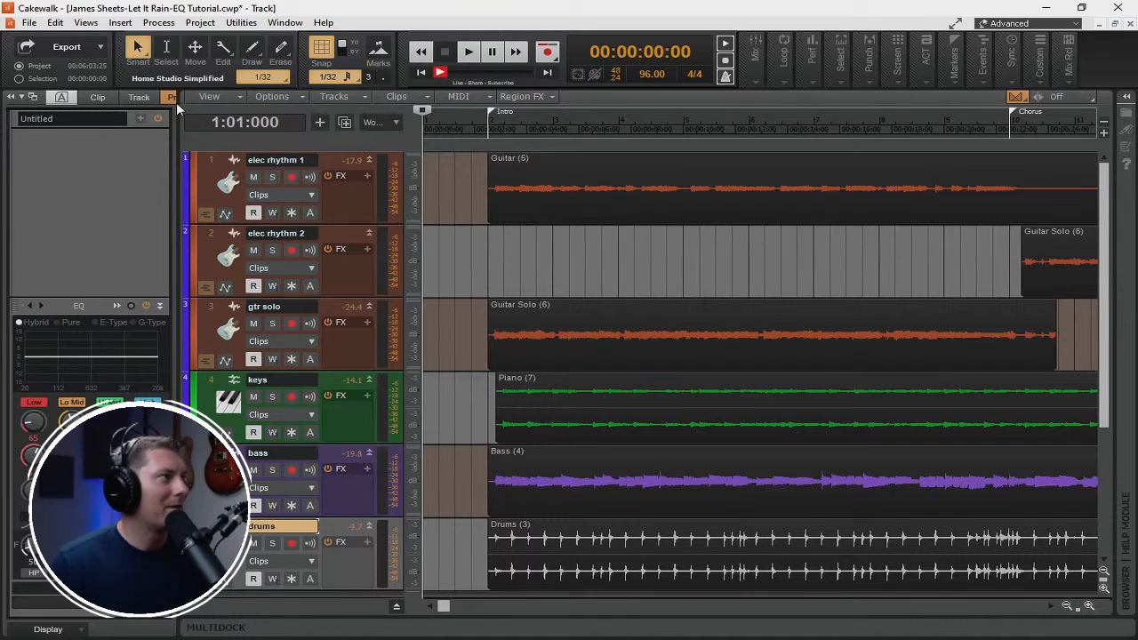
# Open the Console View and enlarge its window to fill the screen.
pyautogui.click(86, 22)
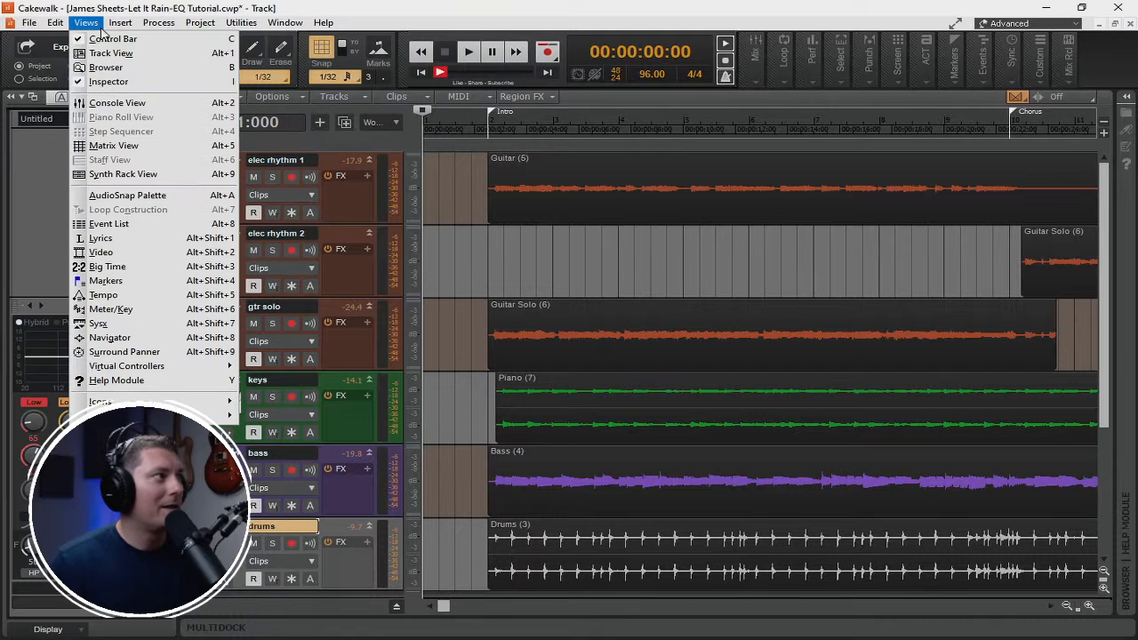
pyautogui.click(114, 102)
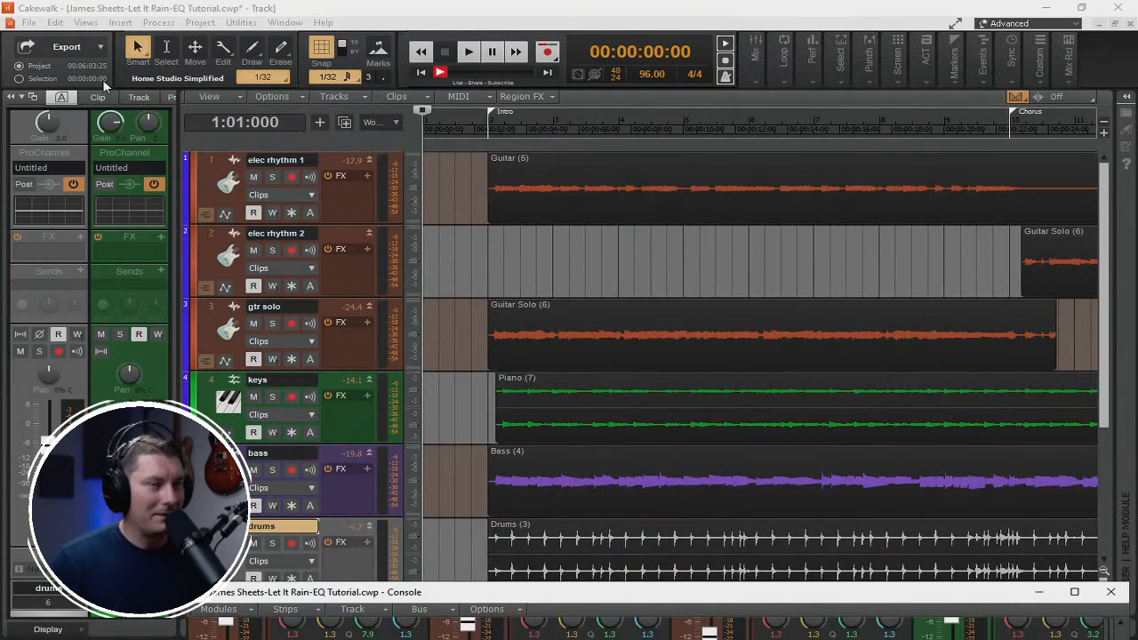
pyautogui.moveTo(399, 598); pyautogui.dragTo(229, 8)
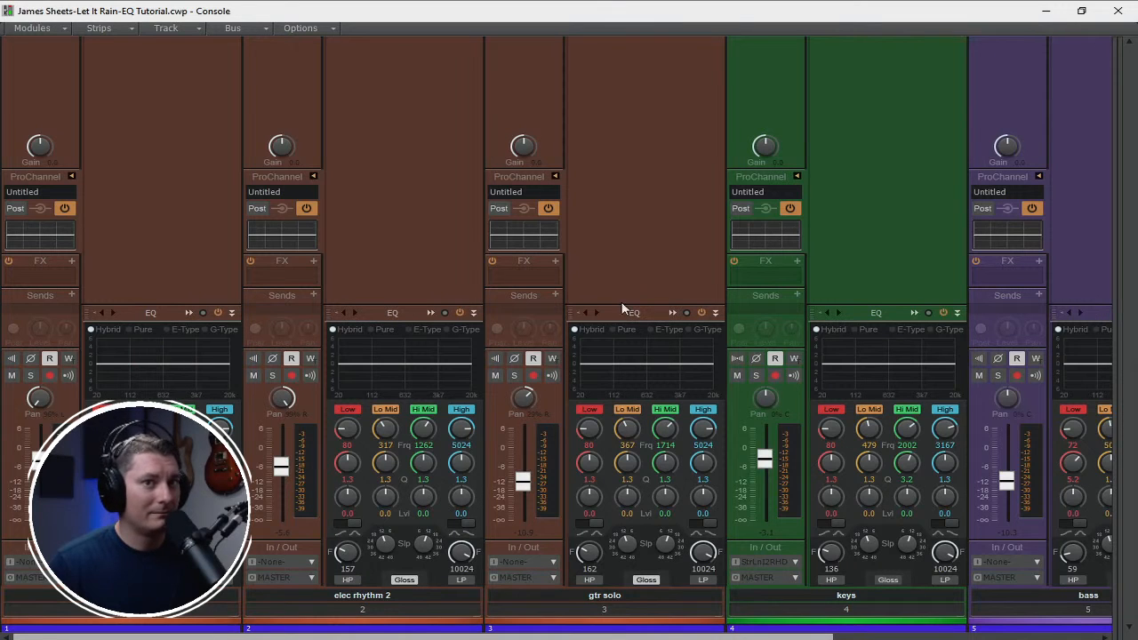
# Examine the ProChannel EQ modules on the console strips from the electric guitars through drums, and minimize the Console.
pyautogui.moveTo(627, 637); pyautogui.dragTo(911, 637)
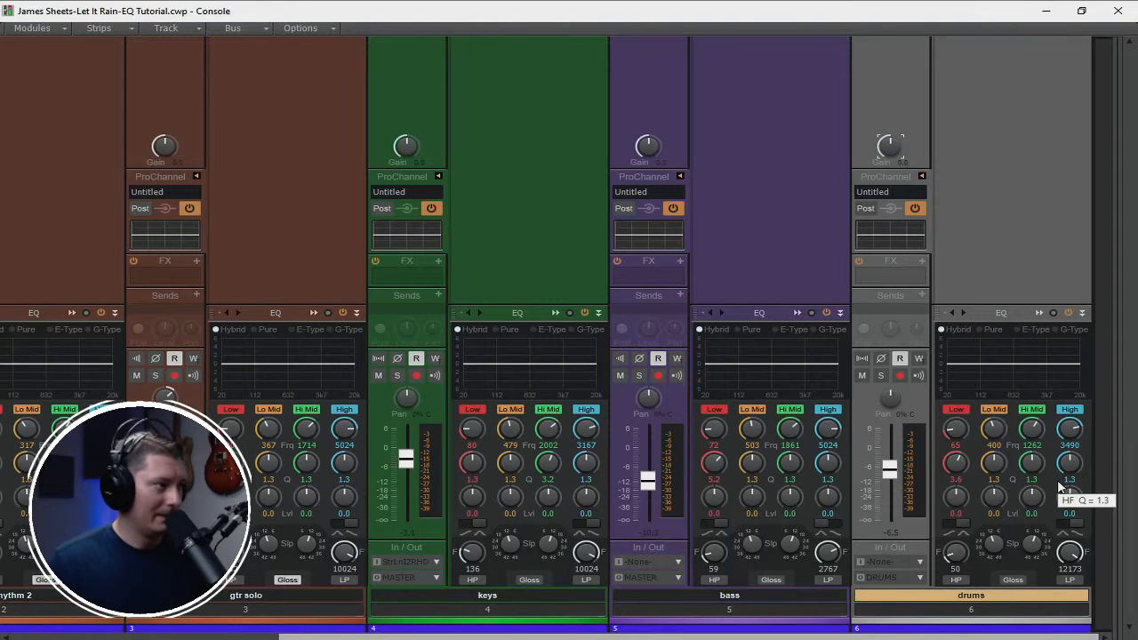
pyautogui.moveTo(369, 636); pyautogui.dragTo(102, 637)
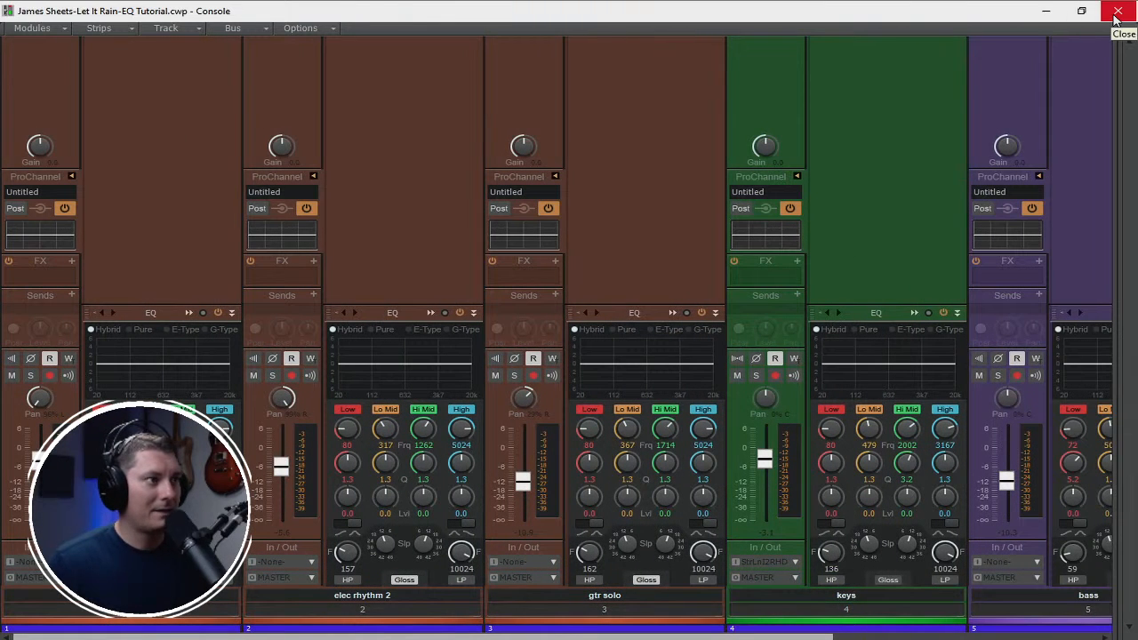
pyautogui.moveTo(592, 636); pyautogui.dragTo(911, 639)
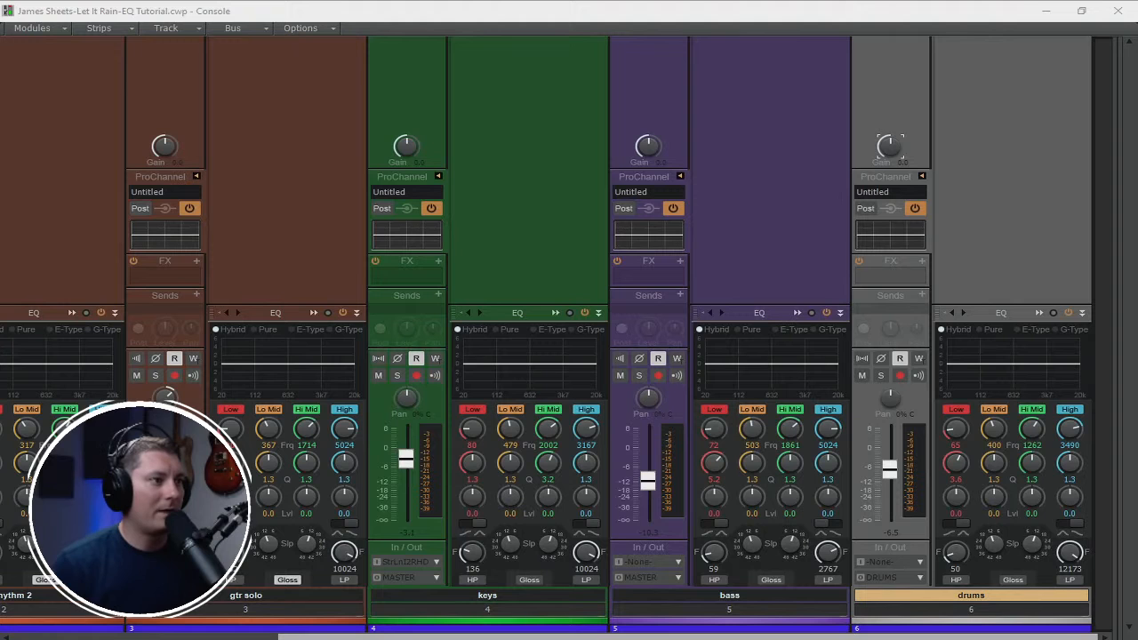
pyautogui.click(1050, 9)
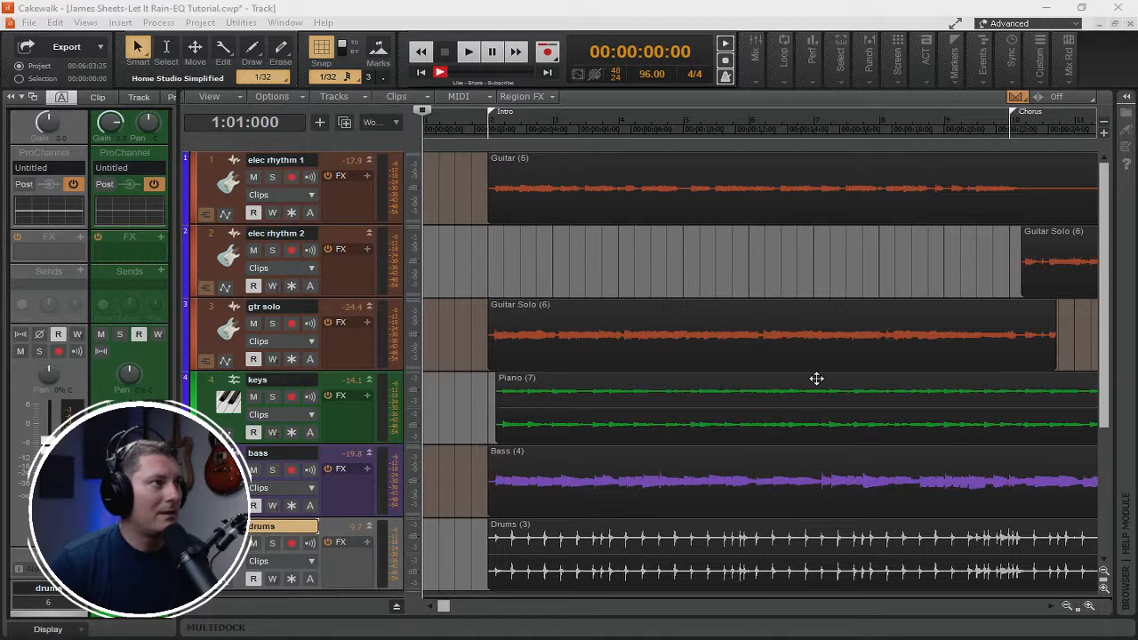
# Open the Console, reveal the bus strips, and switch the MASTER bus to mono.
pyautogui.hotkey('alt', '2')
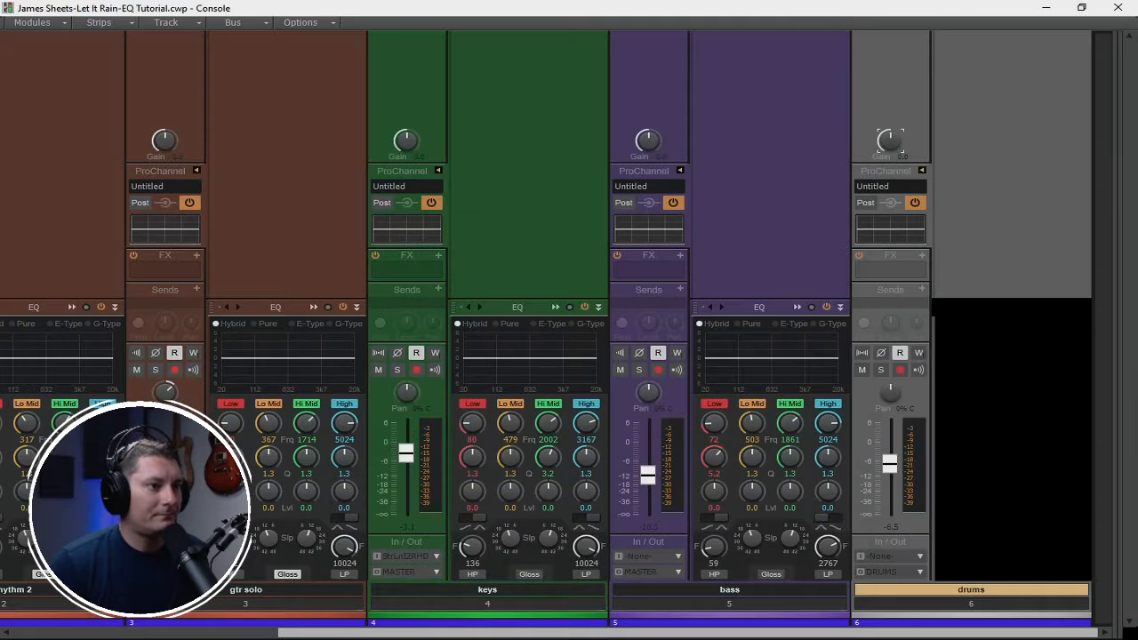
pyautogui.moveTo(1111, 265); pyautogui.dragTo(611, 267)
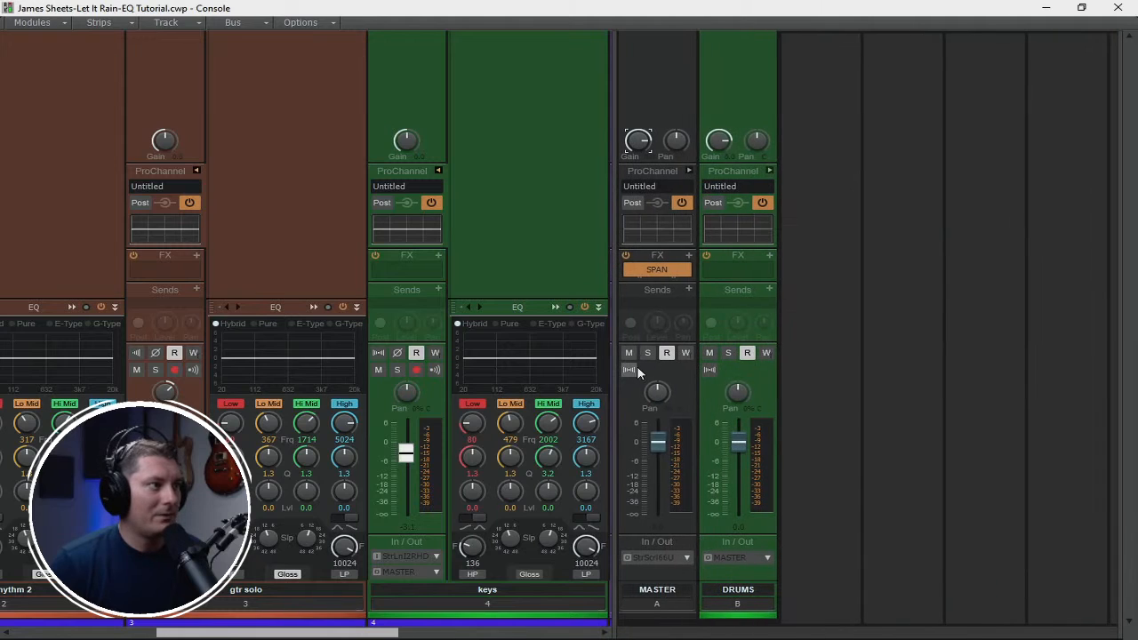
pyautogui.click(629, 370)
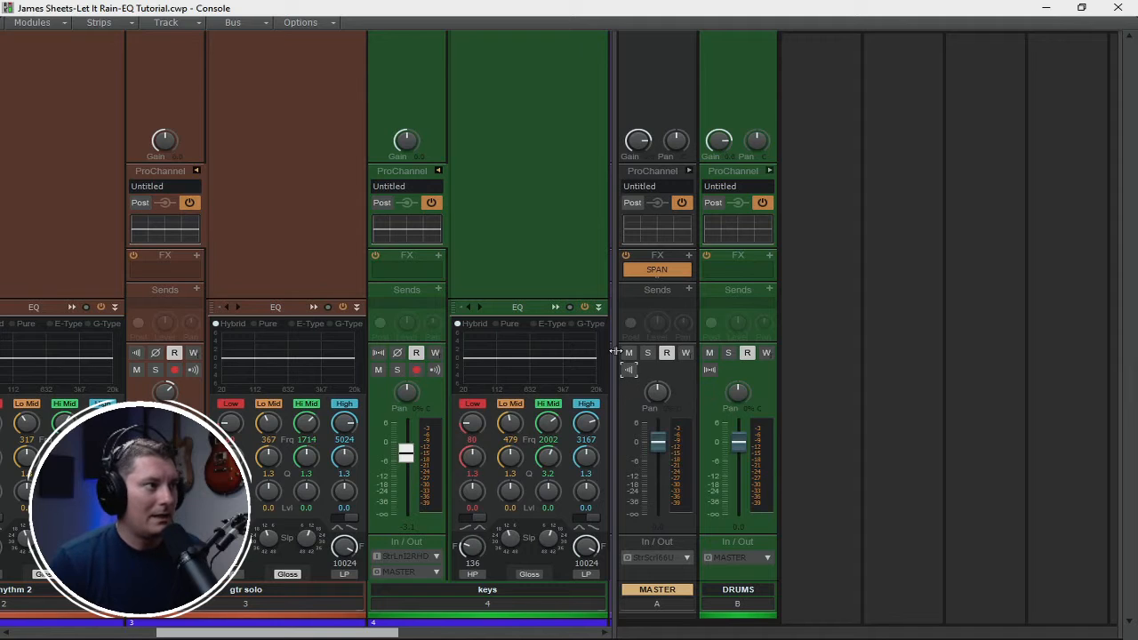
pyautogui.moveTo(612, 317); pyautogui.dragTo(813, 317)
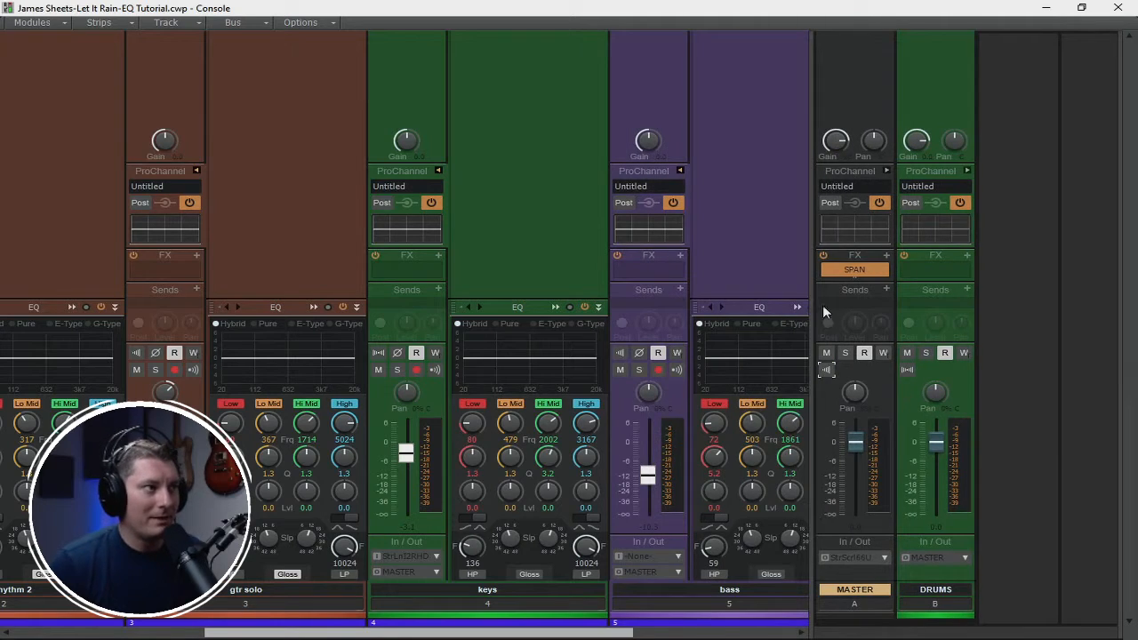
# View the SPAN analyzer on the MASTER bus, close it, and give the full Console width back to the track strips.
pyautogui.doubleClick(851, 271)
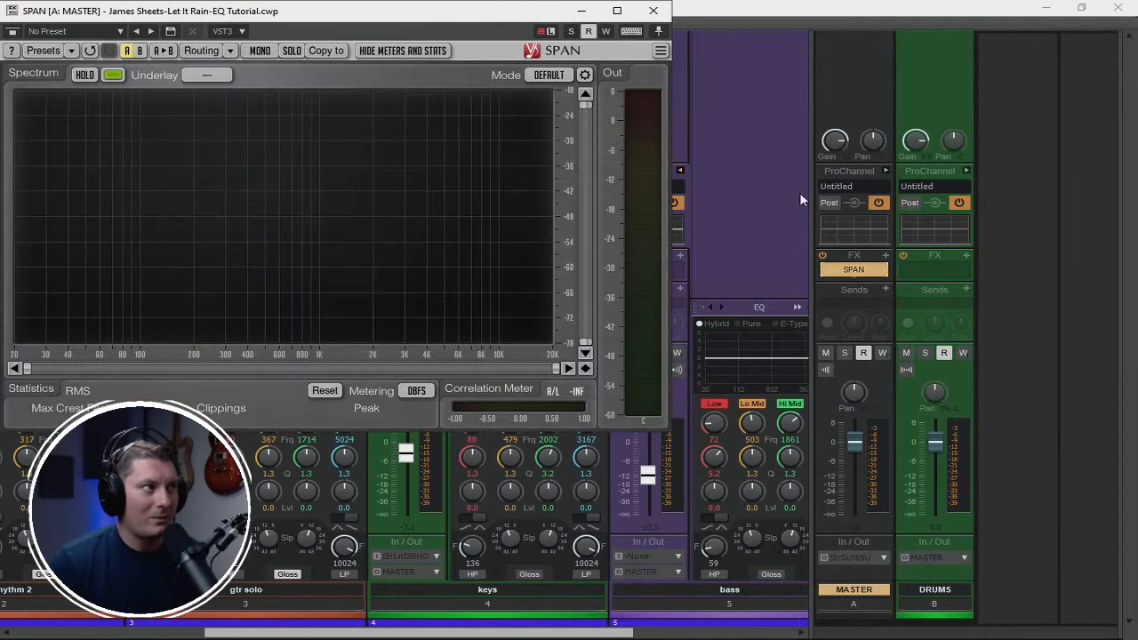
pyautogui.click(653, 11)
pyautogui.moveTo(811, 318); pyautogui.dragTo(1110, 332)
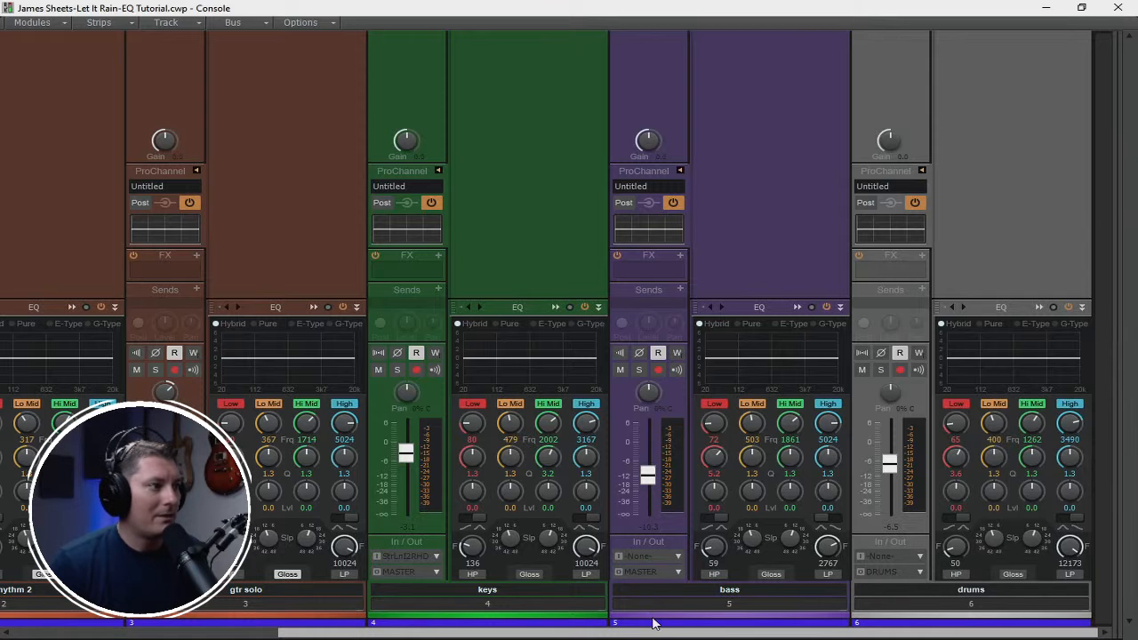
# Select all tracks, starting from elec rhythm 1, and pull all their volume faders down to -∞ together.
pyautogui.moveTo(661, 632); pyautogui.dragTo(271, 636)
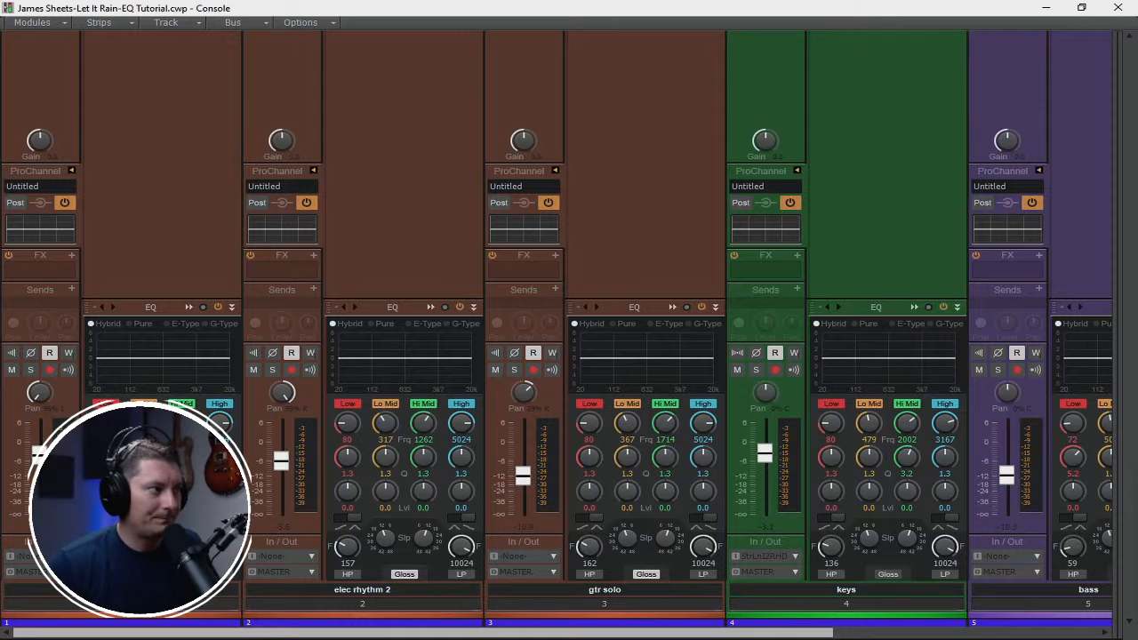
pyautogui.click(206, 600)
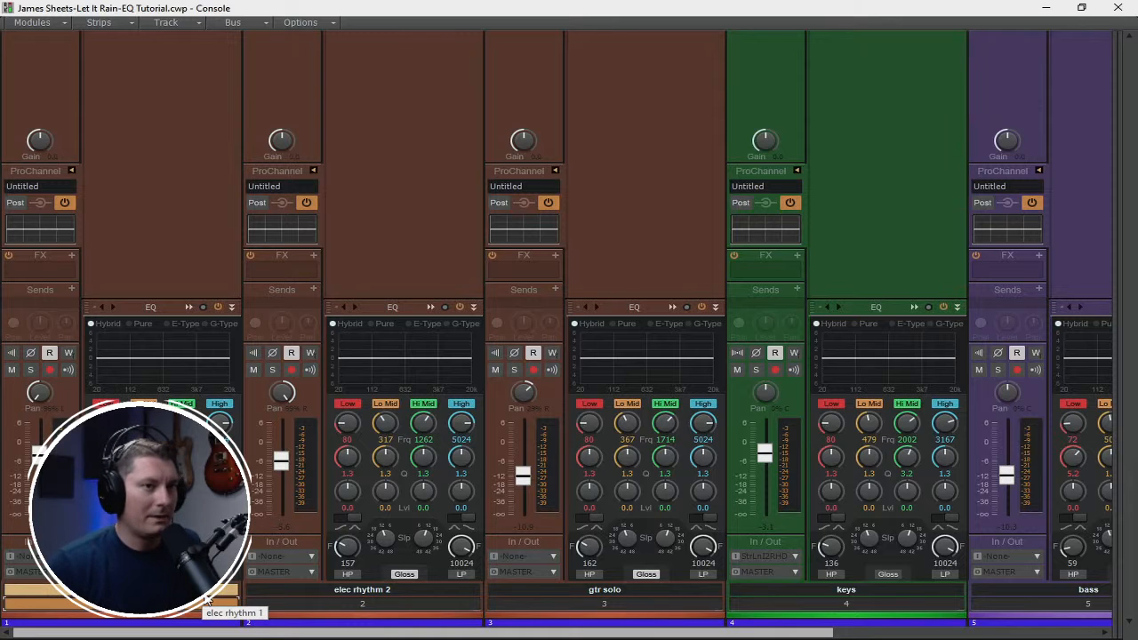
pyautogui.hotkey('ctrl', 'a')
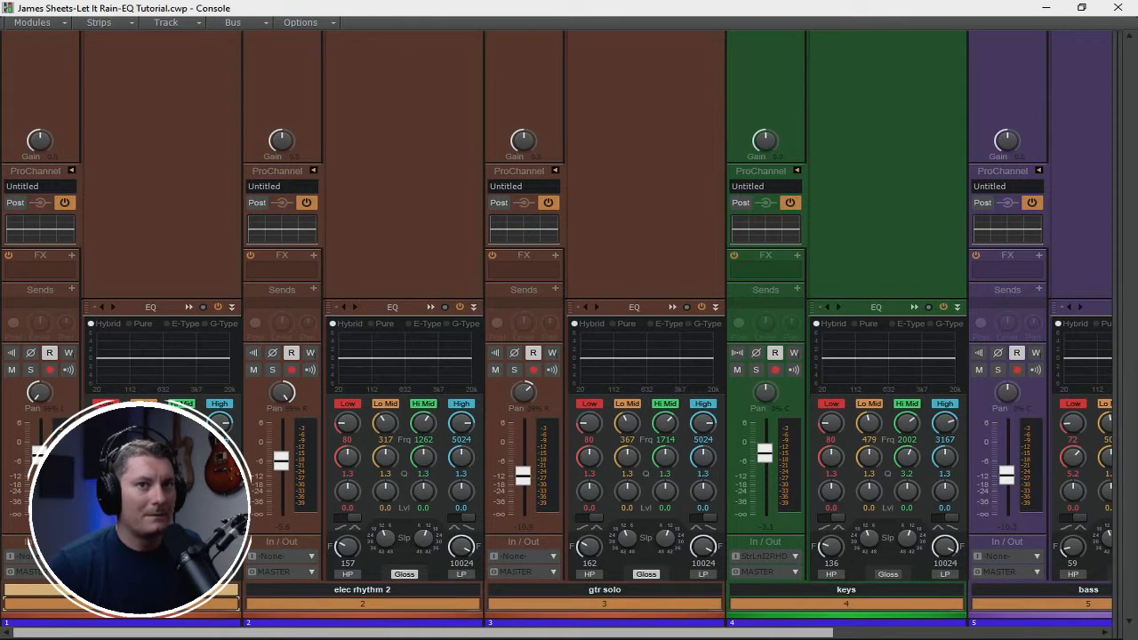
pyautogui.moveTo(39, 456); pyautogui.dragTo(39, 520)
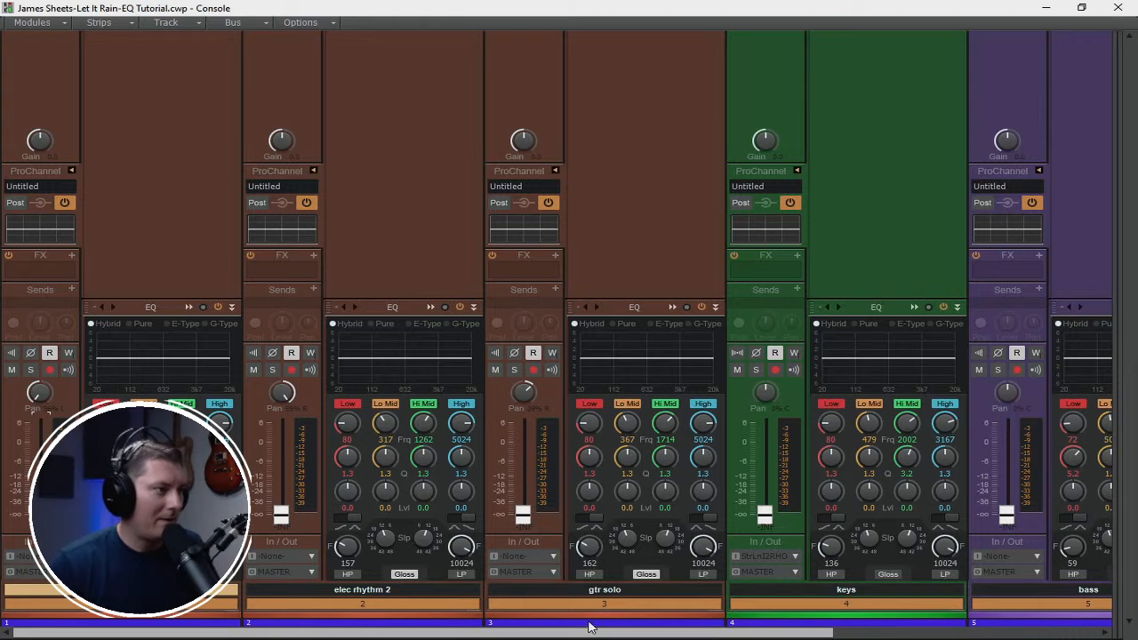
pyautogui.moveTo(588, 627)
pyautogui.mouseDown()
pyautogui.moveTo(855, 628)
pyautogui.moveTo(588, 632)
pyautogui.mouseUp()
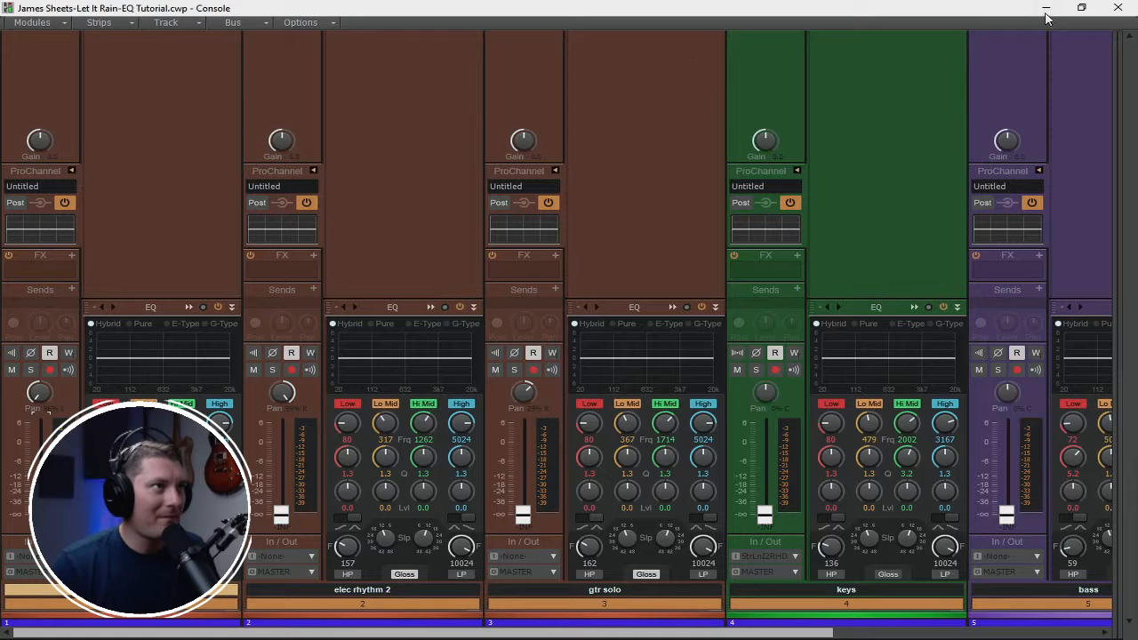
# Shrink the Console window, play the project from the start with the track faders down, and stop playback.
pyautogui.click(1081, 7)
pyautogui.click(971, 62)
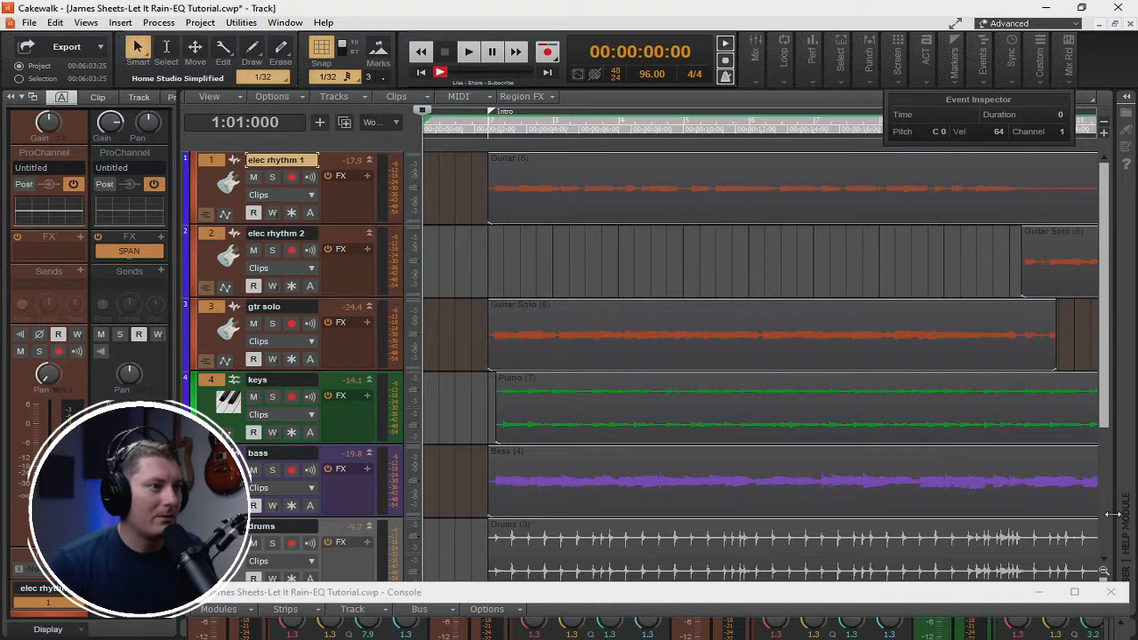
pyautogui.click(1074, 592)
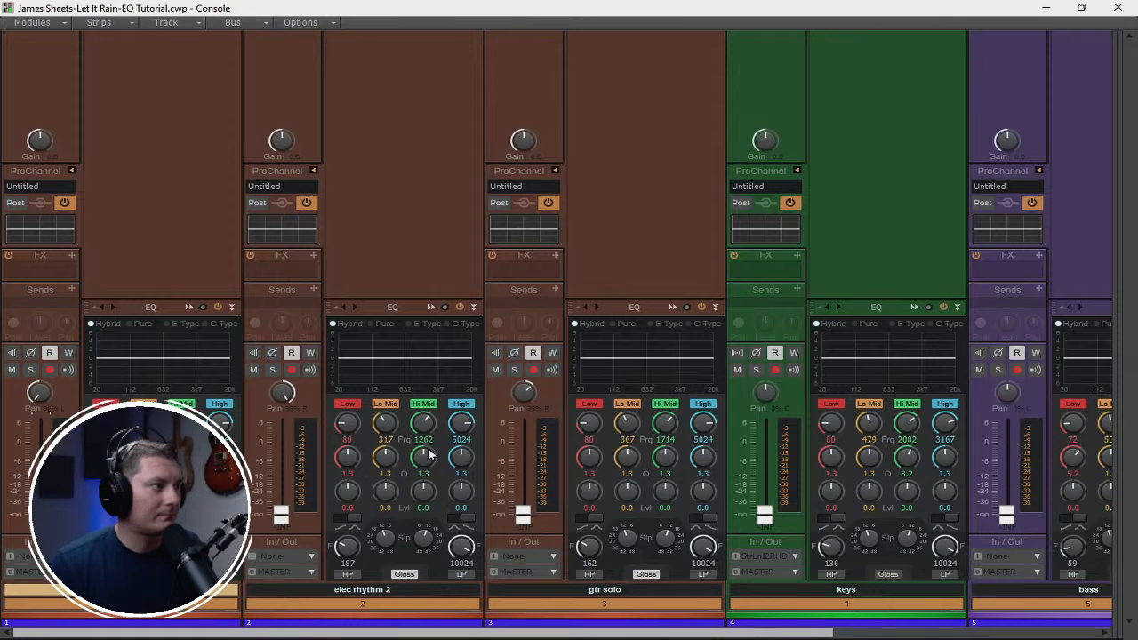
pyautogui.click(1081, 11)
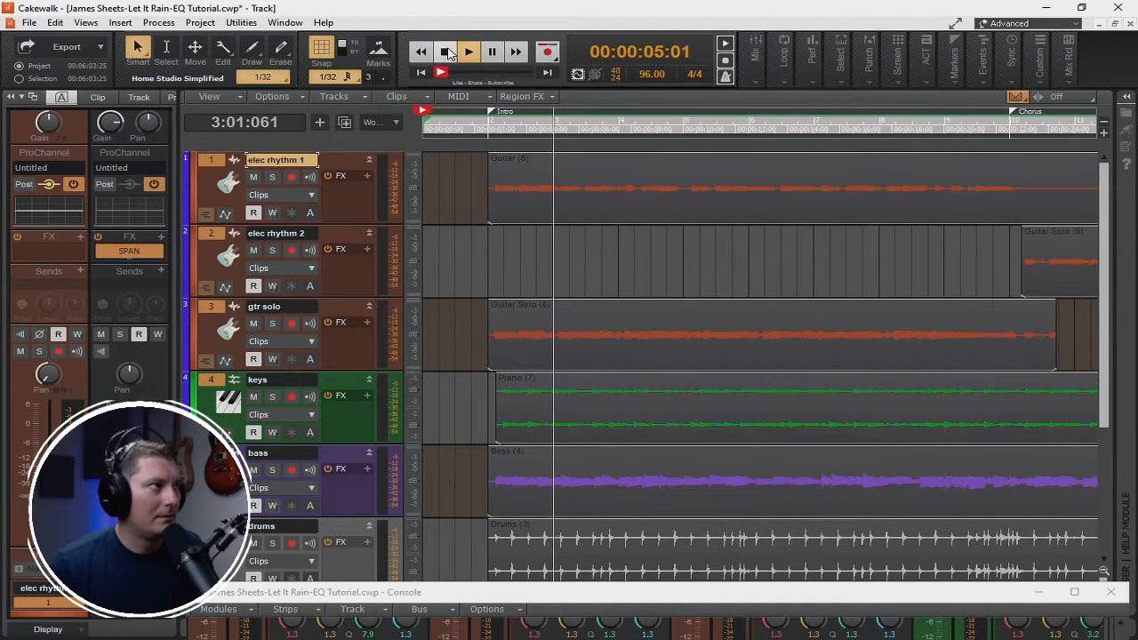
pyautogui.click(449, 53)
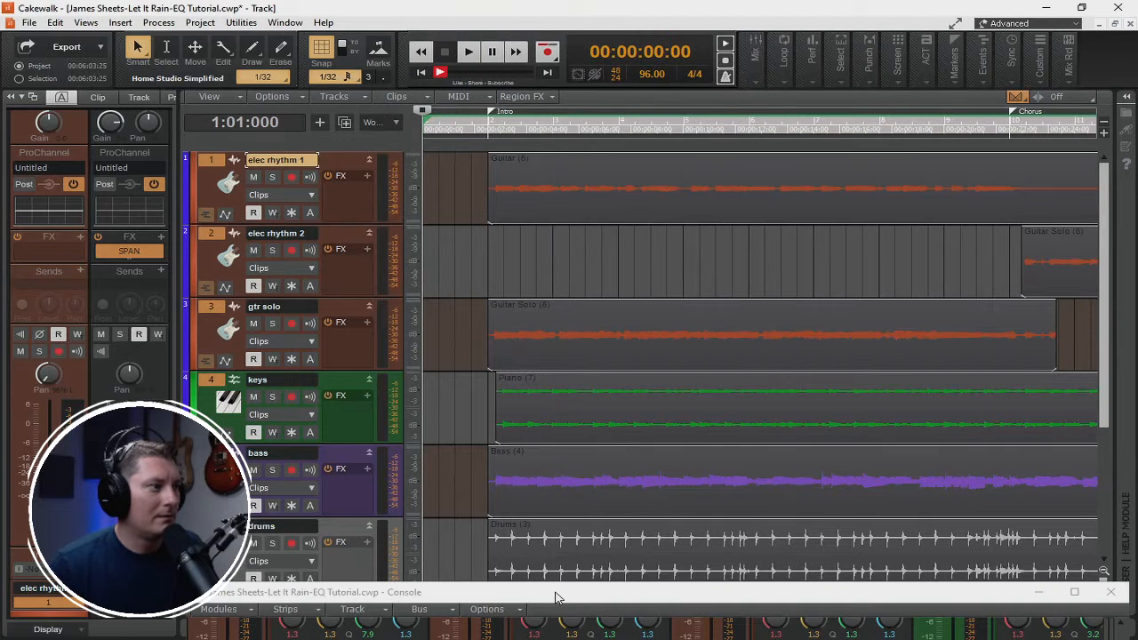
# Enlarge the Console, show the bus strips, assign the MASTER output to Stereo (Scarlett 6i6 USB), and minimize the Console.
pyautogui.moveTo(556, 596); pyautogui.dragTo(411, 8)
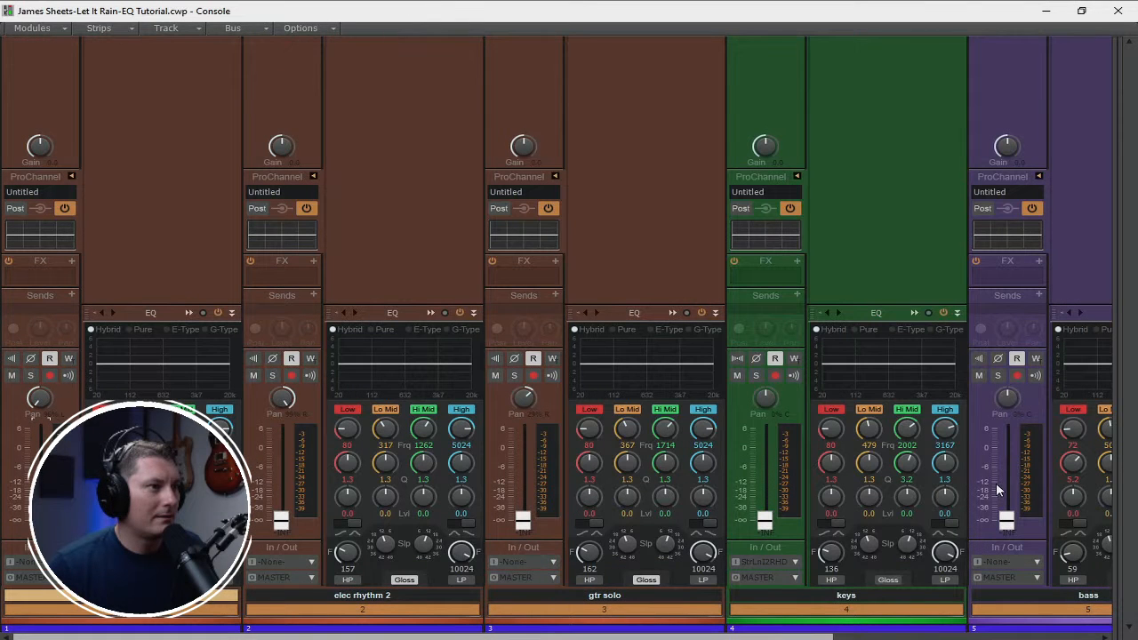
pyautogui.moveTo(1116, 390); pyautogui.dragTo(545, 402)
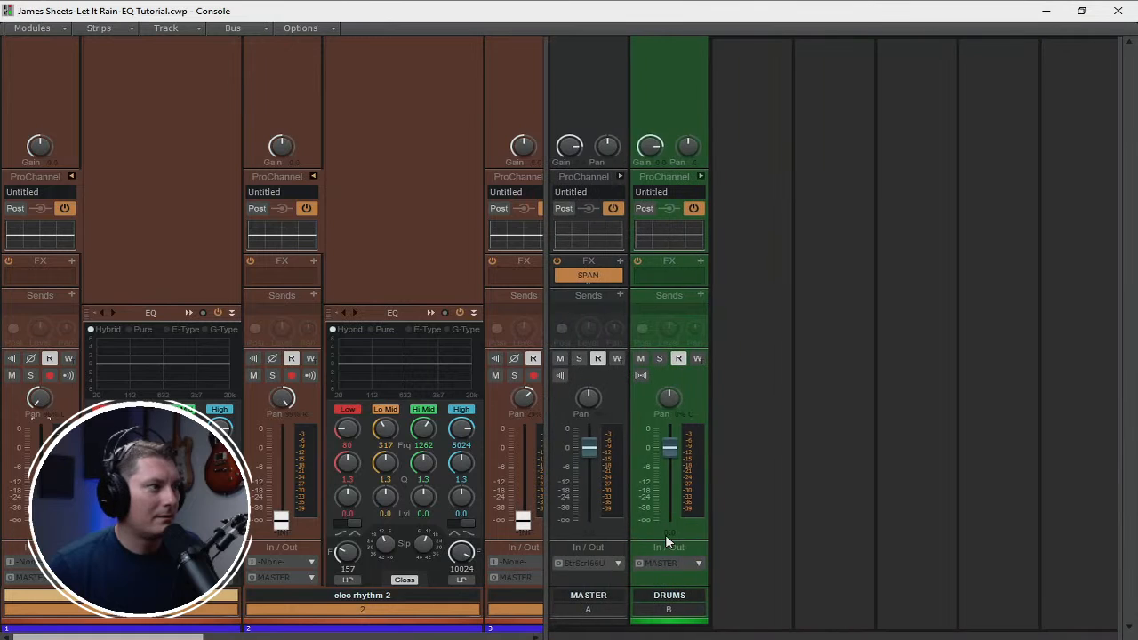
pyautogui.click(620, 562)
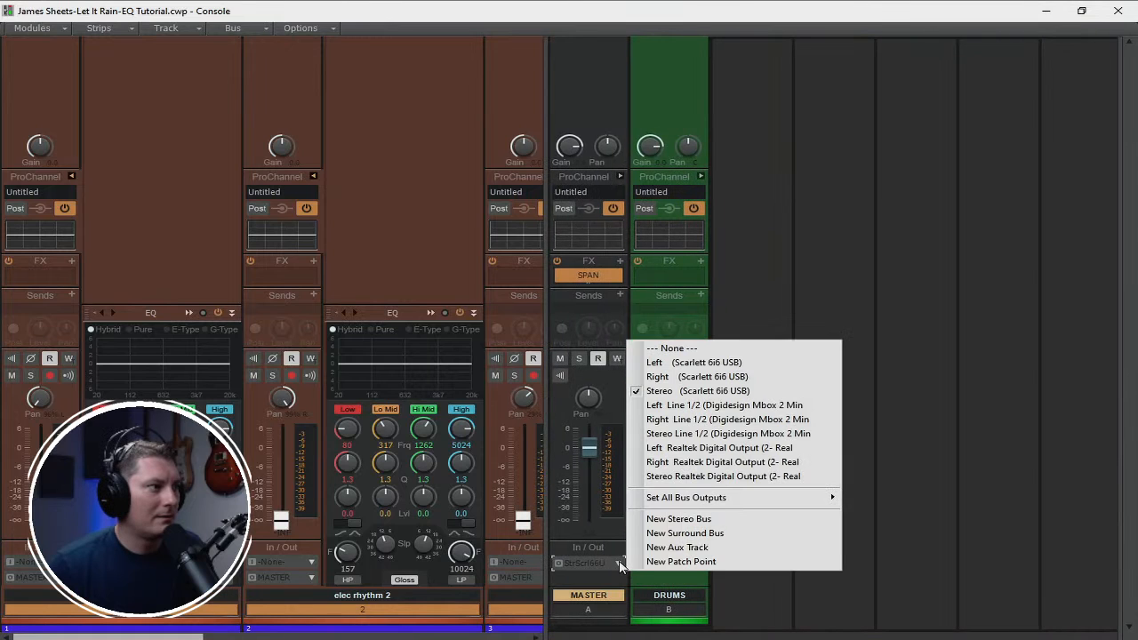
pyautogui.click(696, 395)
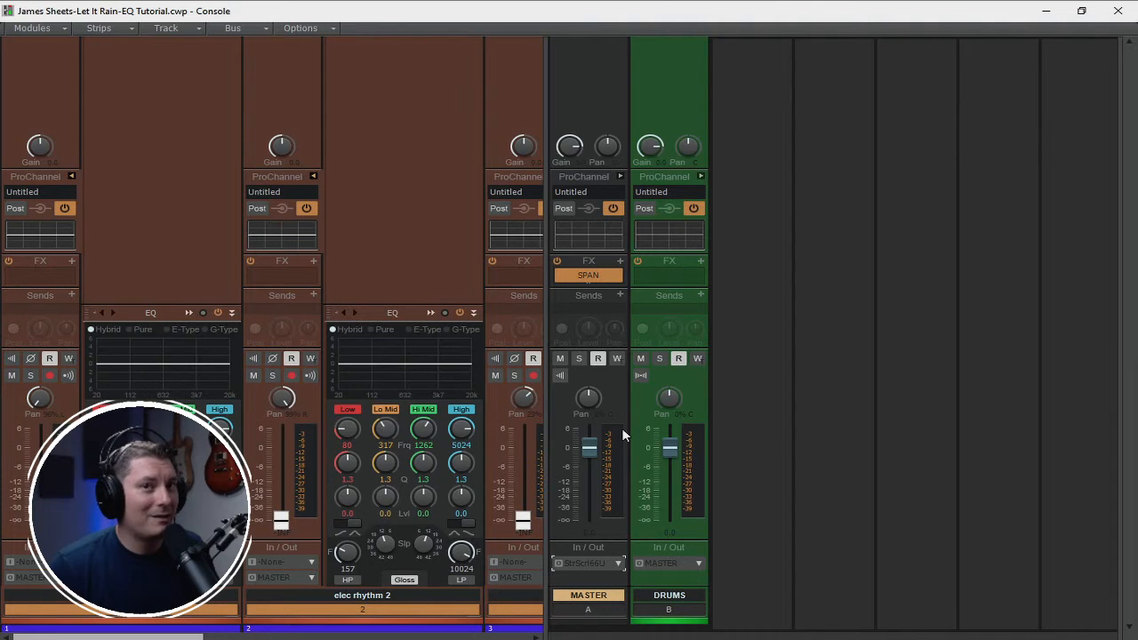
pyautogui.click(1050, 12)
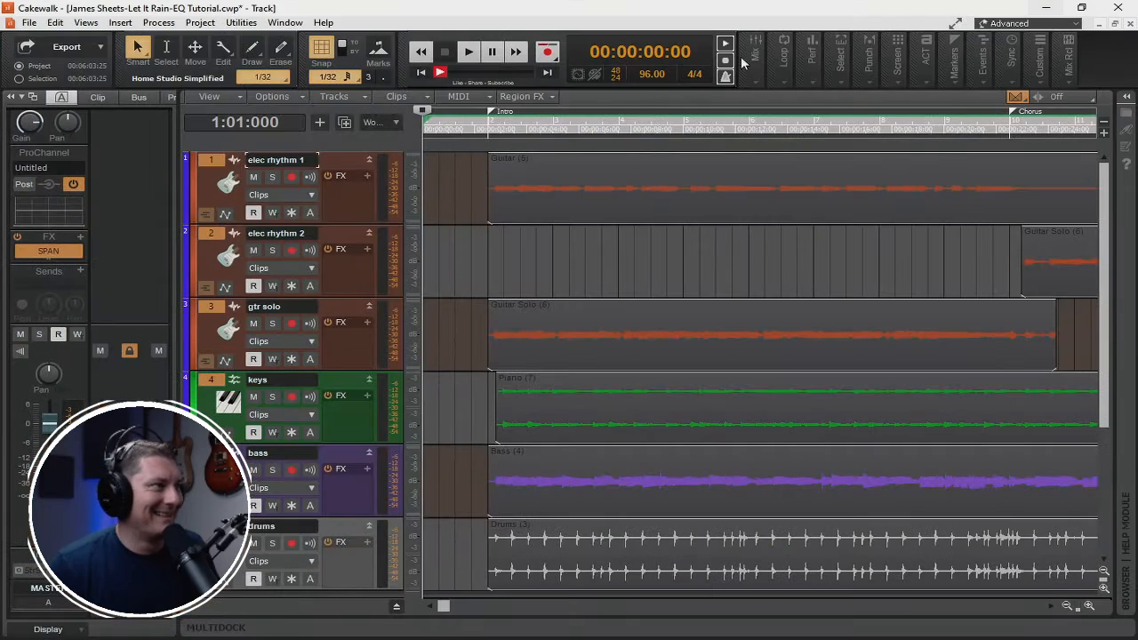
# Select only the Guitar clip on elec rhythm 1 and start playback from the beginning of the project.
pyautogui.click(543, 162)
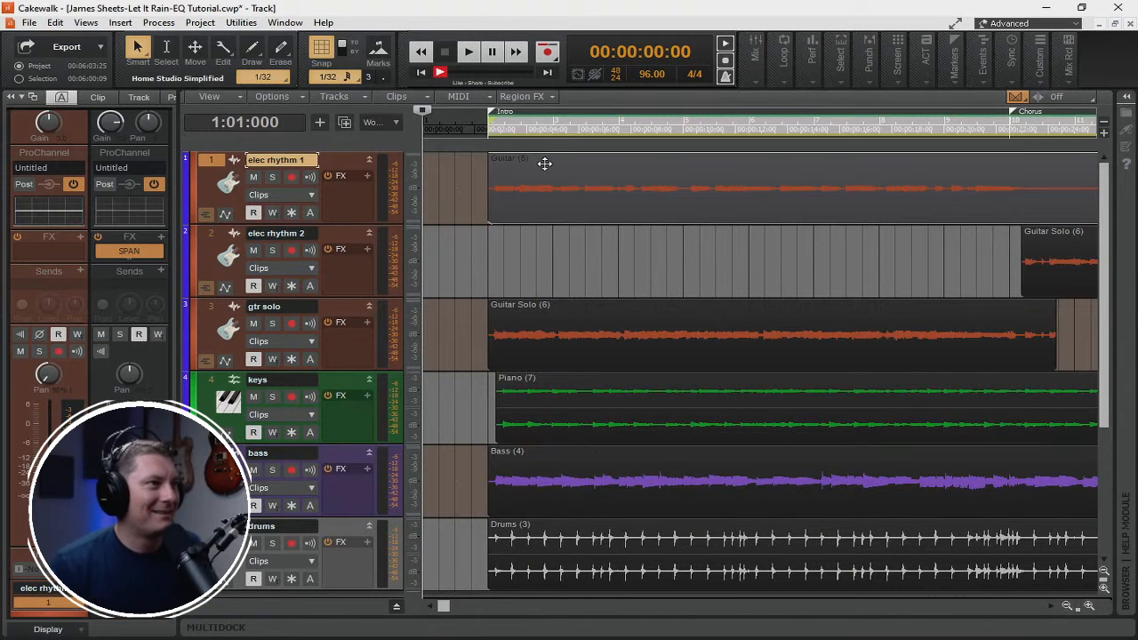
pyautogui.hotkey('ctrl', 'Left')
pyautogui.hotkey('ctrl', 'Left')
pyautogui.hotkey('ctrl', 'Left')
pyautogui.hotkey('ctrl', 'Left')
pyautogui.hotkey('ctrl', 'Left')
pyautogui.hotkey('ctrl', 'Left')
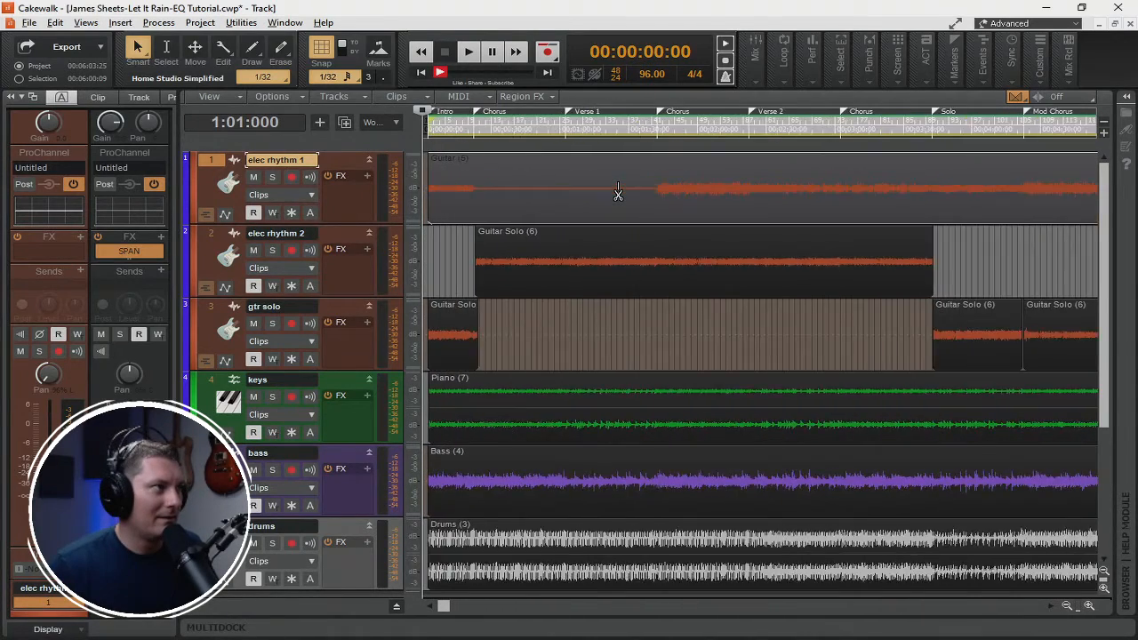
pyautogui.hotkey('ctrl', 'Right')
pyautogui.hotkey('ctrl', 'Right')
pyautogui.hotkey('ctrl', 'Right')
pyautogui.hotkey('ctrl', 'Right')
pyautogui.press('space')
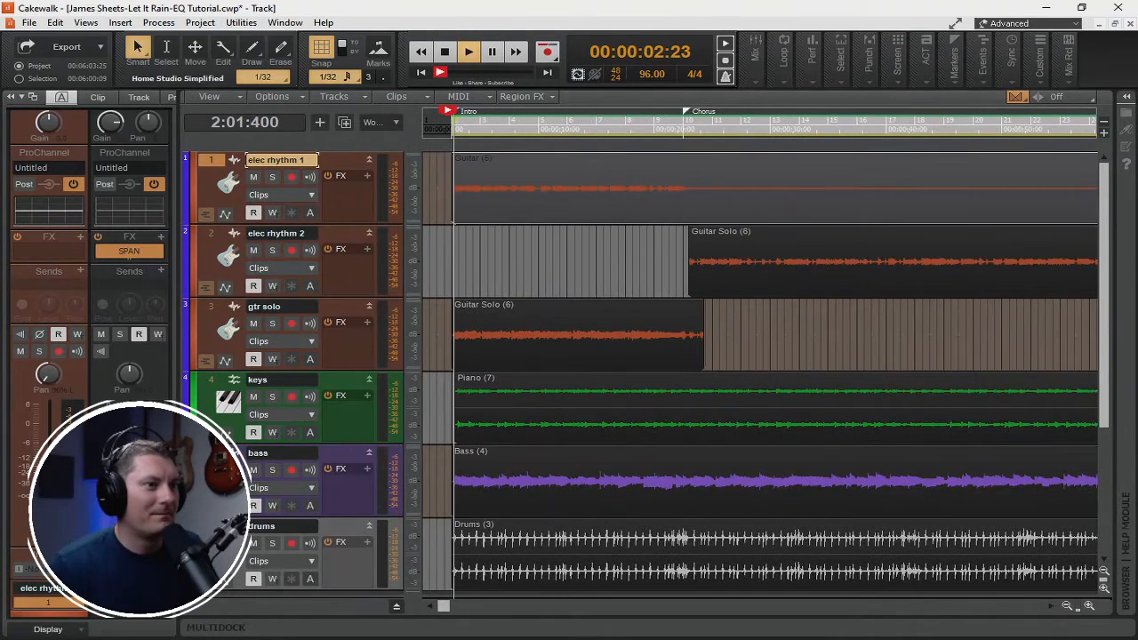
# In the Console, raise the elec rhythm 1 and elec rhythm 2 faders to about -8 dB during playback.
pyautogui.hotkey('alt', '2')
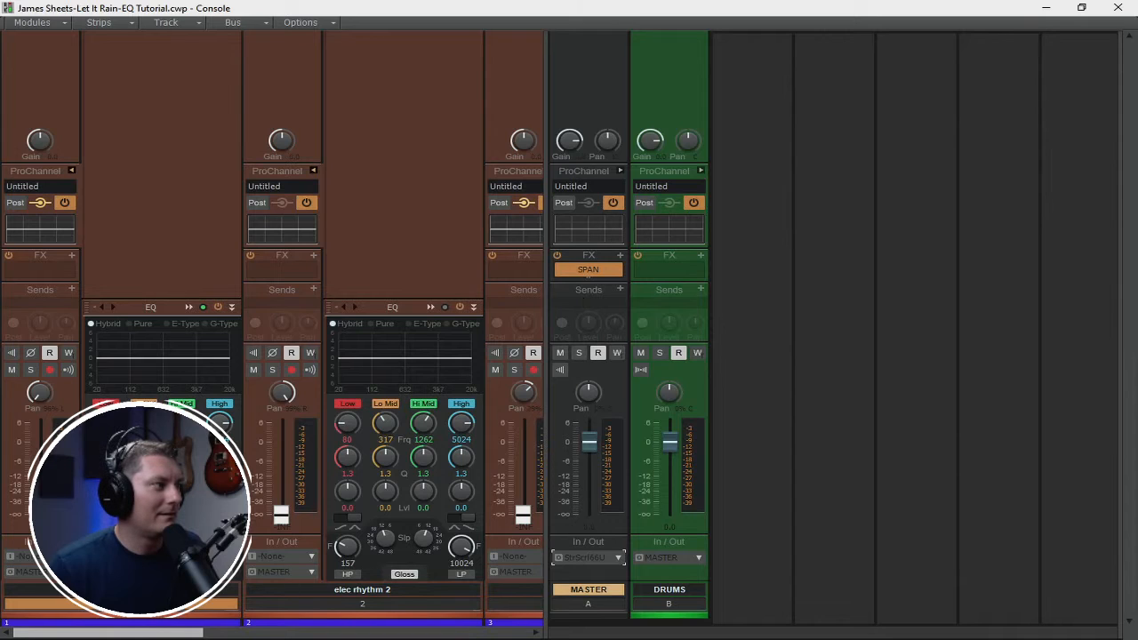
pyautogui.click(36, 411)
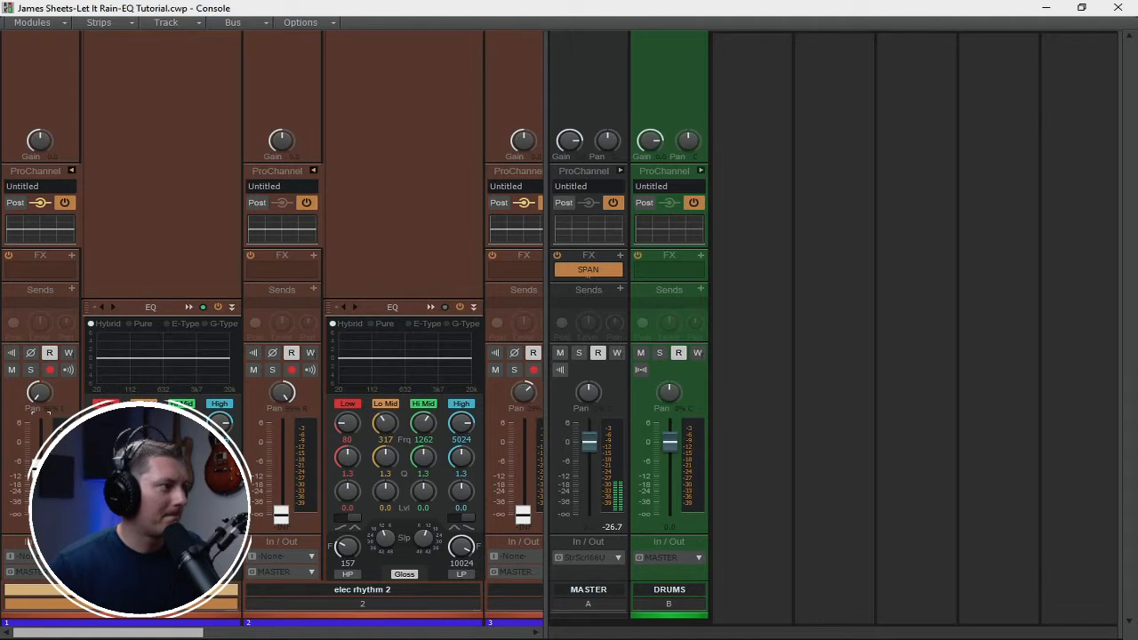
pyautogui.moveTo(281, 515); pyautogui.dragTo(281, 464)
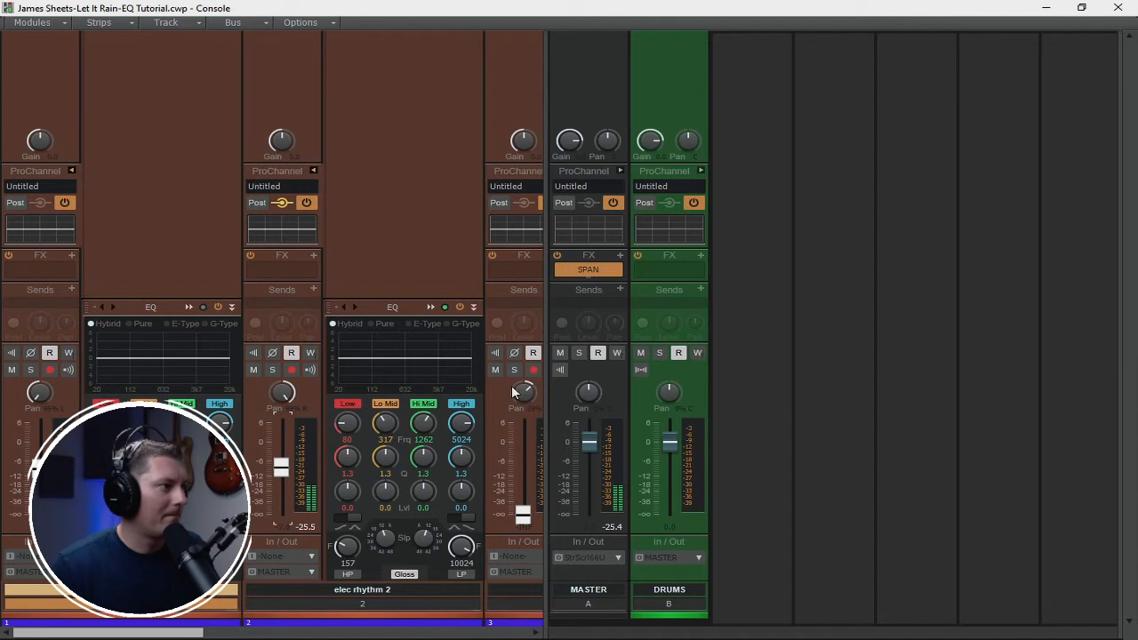
# Hide the bus strips and raise the gtr solo and keys faders to about -8 dB and the bass fader to about -17 dB.
pyautogui.moveTo(547, 352); pyautogui.dragTo(1125, 352)
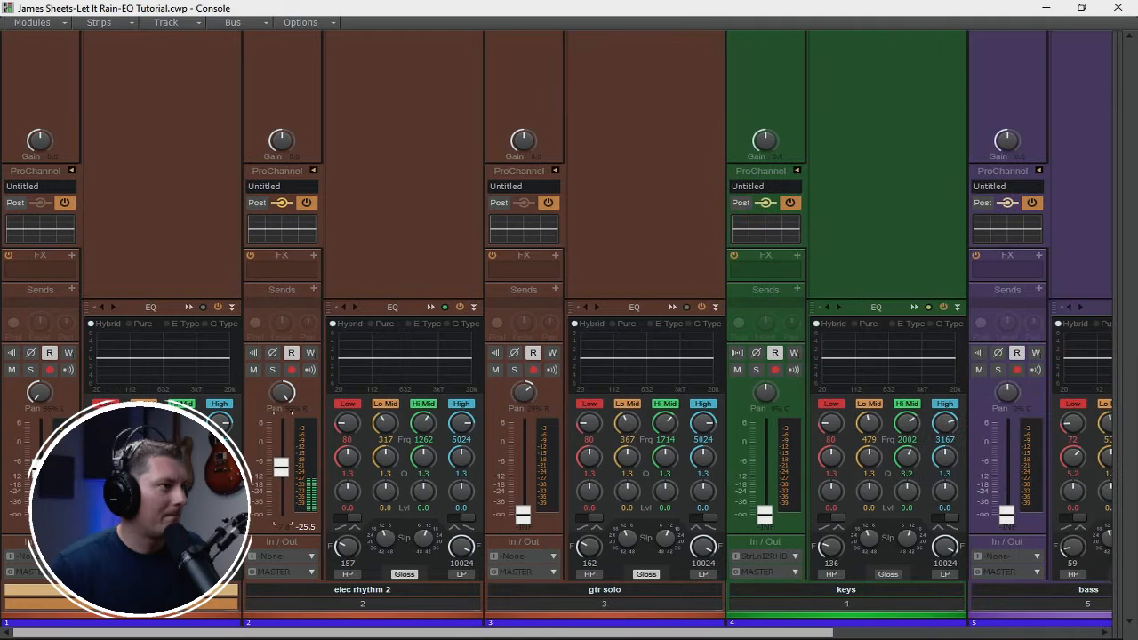
pyautogui.moveTo(523, 513); pyautogui.dragTo(523, 463)
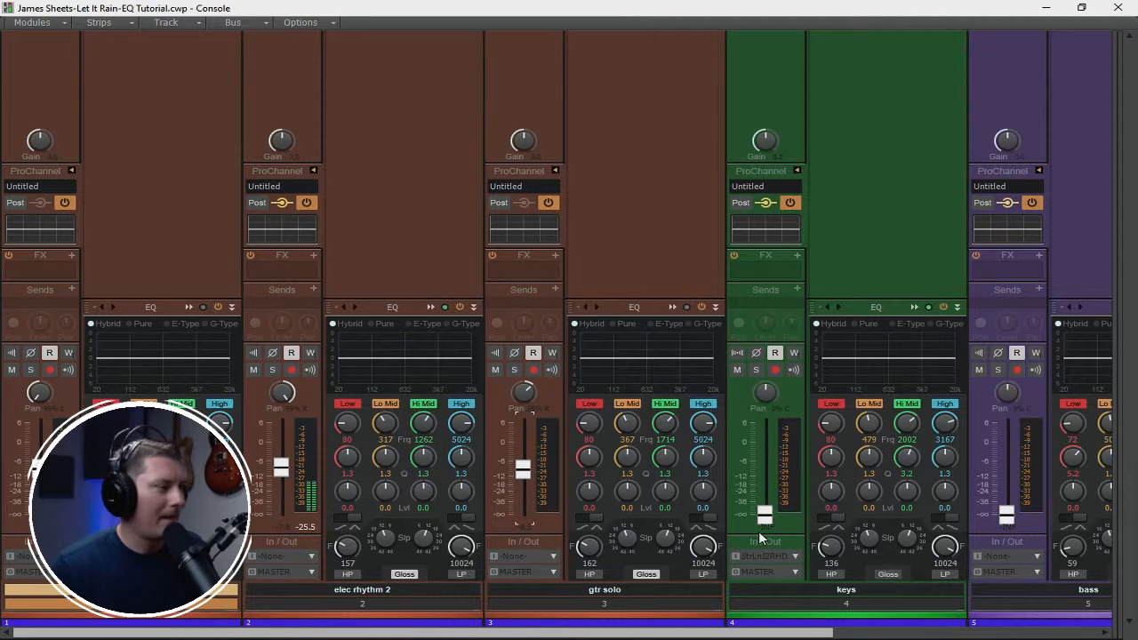
pyautogui.moveTo(764, 512); pyautogui.dragTo(765, 468)
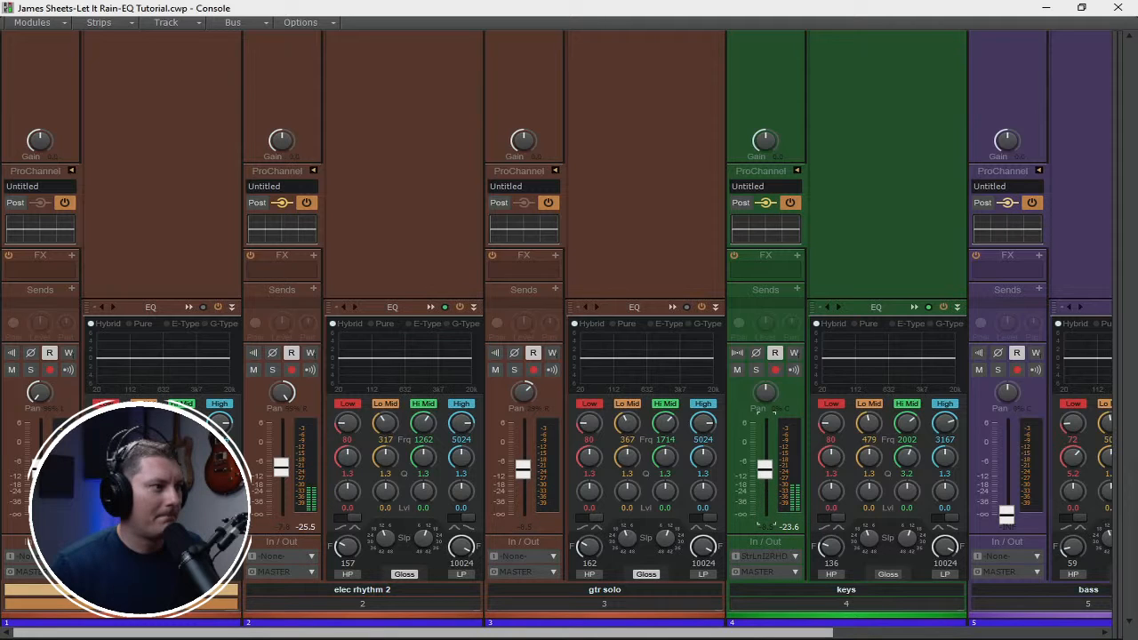
pyautogui.moveTo(1006, 517); pyautogui.dragTo(1006, 484)
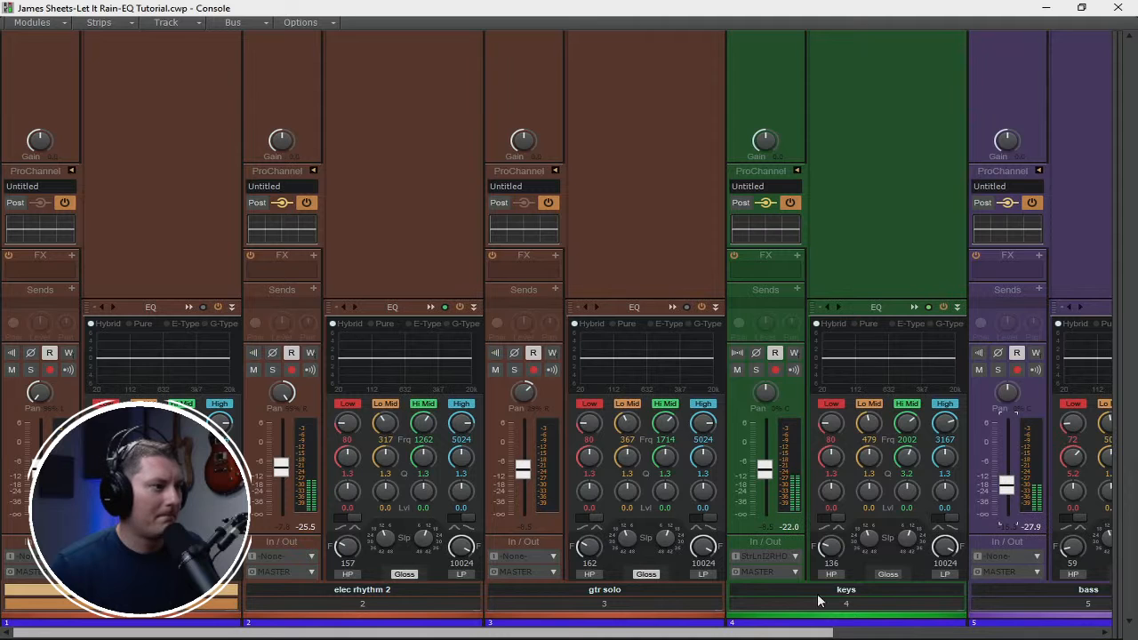
# Raise the drums fader and fine-tune it to about -14 dB to balance it with the other tracks.
pyautogui.moveTo(814, 632); pyautogui.dragTo(1117, 632)
pyautogui.moveTo(889, 514); pyautogui.dragTo(889, 481)
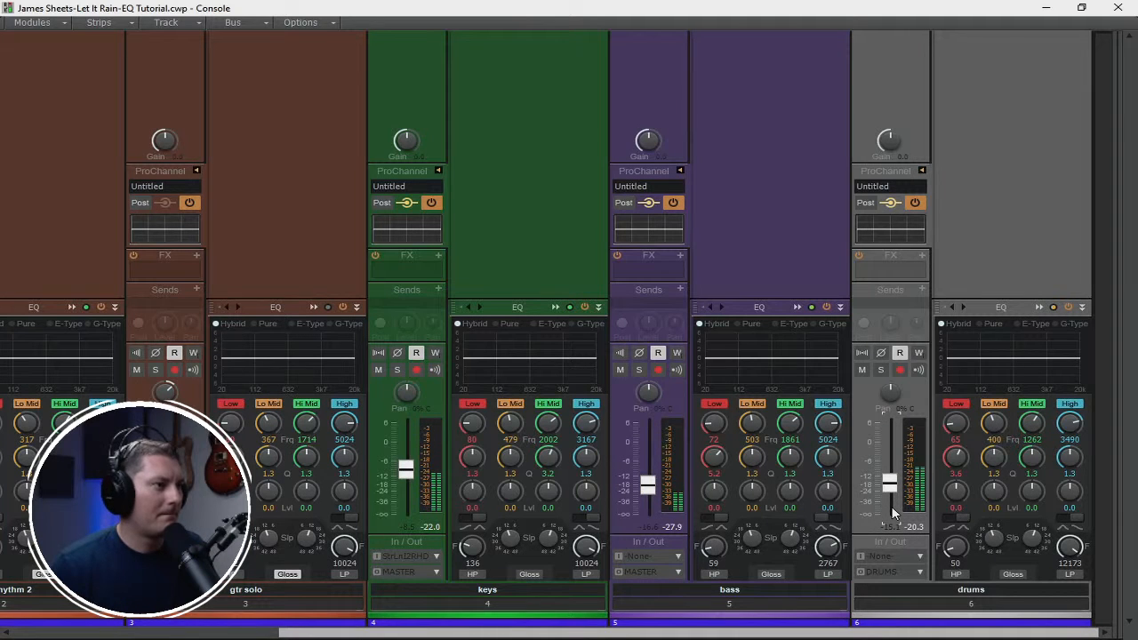
pyautogui.moveTo(889, 491); pyautogui.dragTo(891, 486)
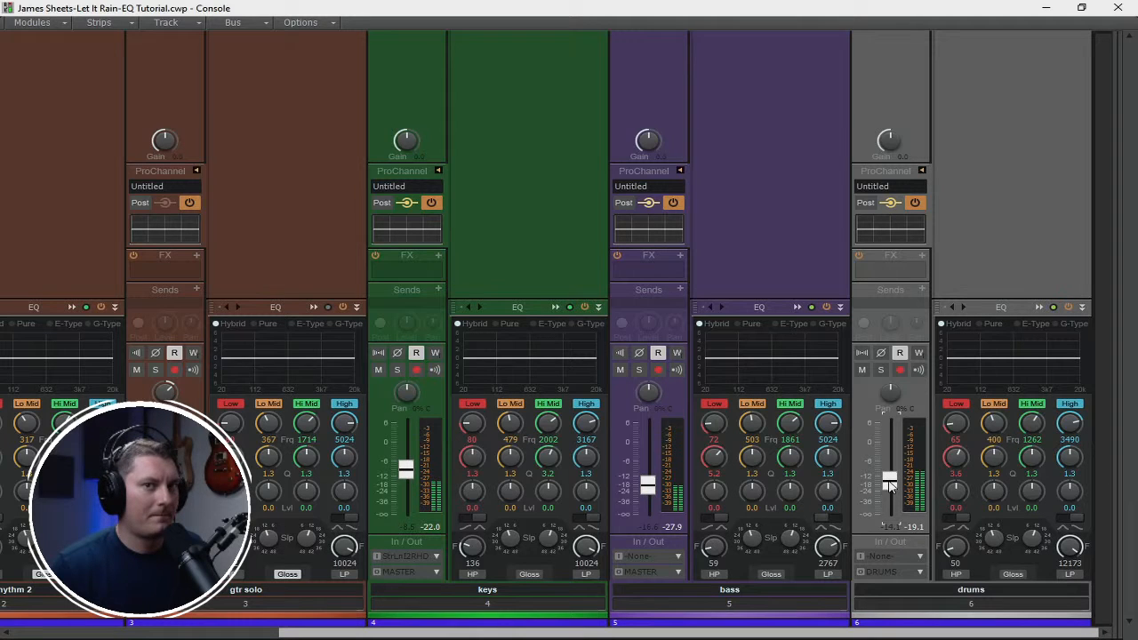
# Shrink the Console window and place the playhead at 40:04:000, just before the chorus that follows Verse 1.
pyautogui.moveTo(651, 636); pyautogui.dragTo(383, 636)
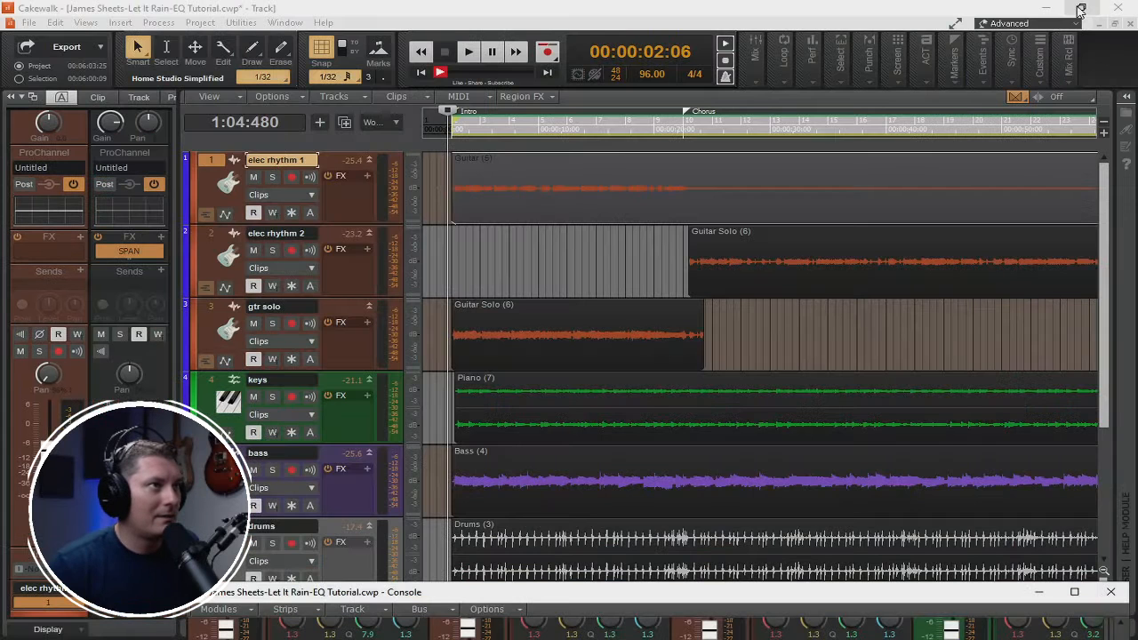
pyautogui.click(1081, 7)
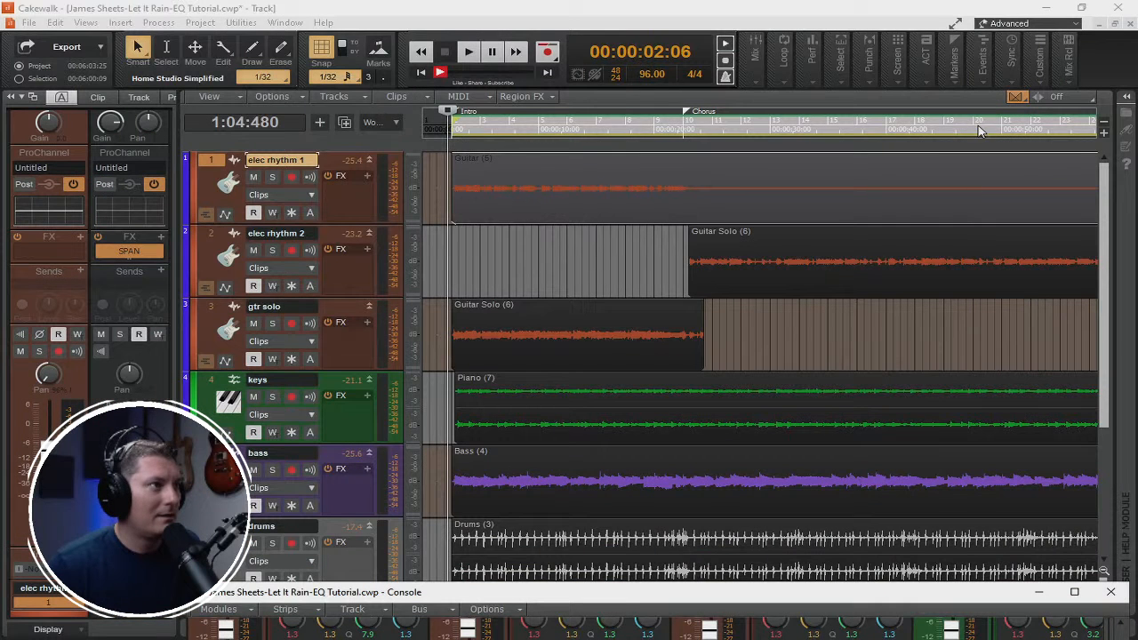
pyautogui.scroll(-3, 879, 189)
pyautogui.click(767, 131)
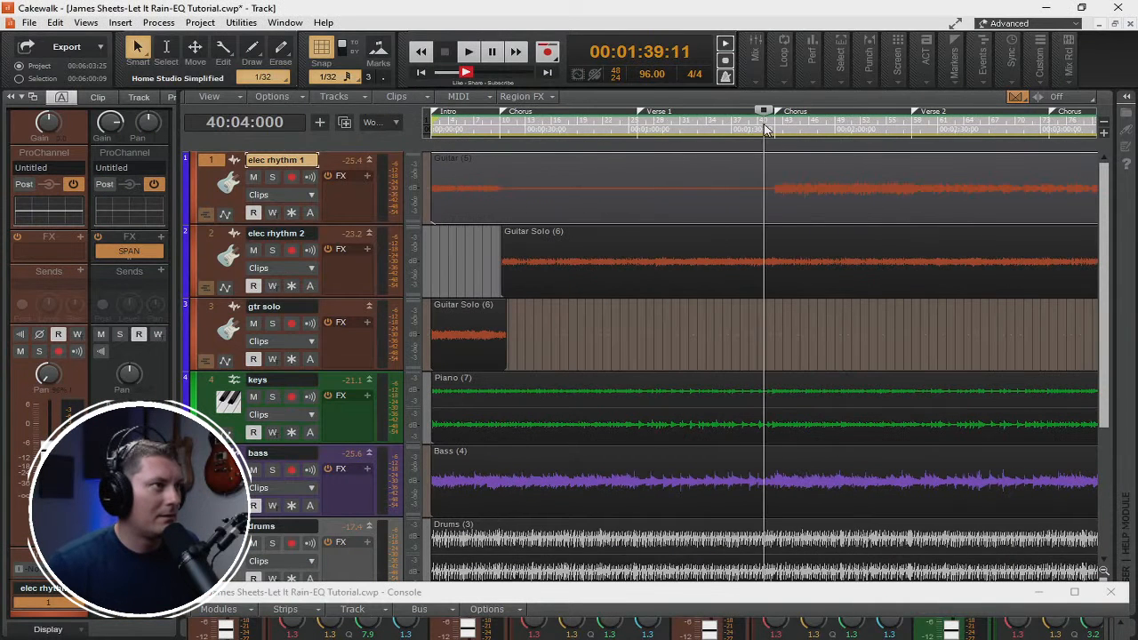
# Maximize the Console and raise the elec rhythm 2 fader to about -6.2 dB and the keys fader to about -7.2 dB.
pyautogui.scroll(2, 963, 287)
pyautogui.moveTo(857, 595); pyautogui.dragTo(662, 3)
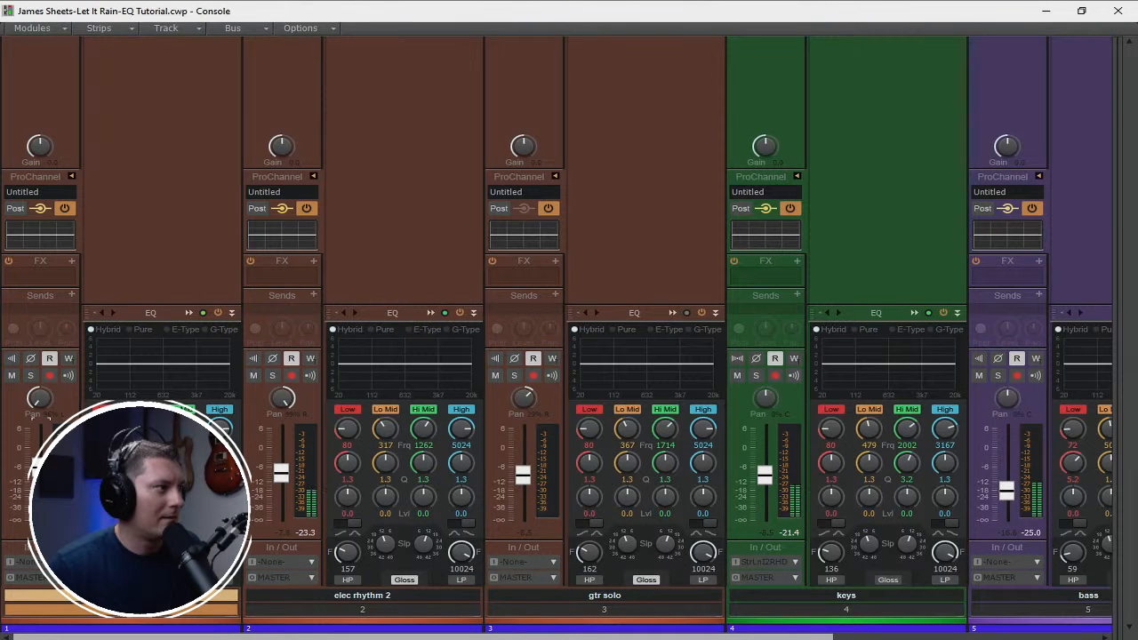
pyautogui.moveTo(282, 476); pyautogui.dragTo(282, 470)
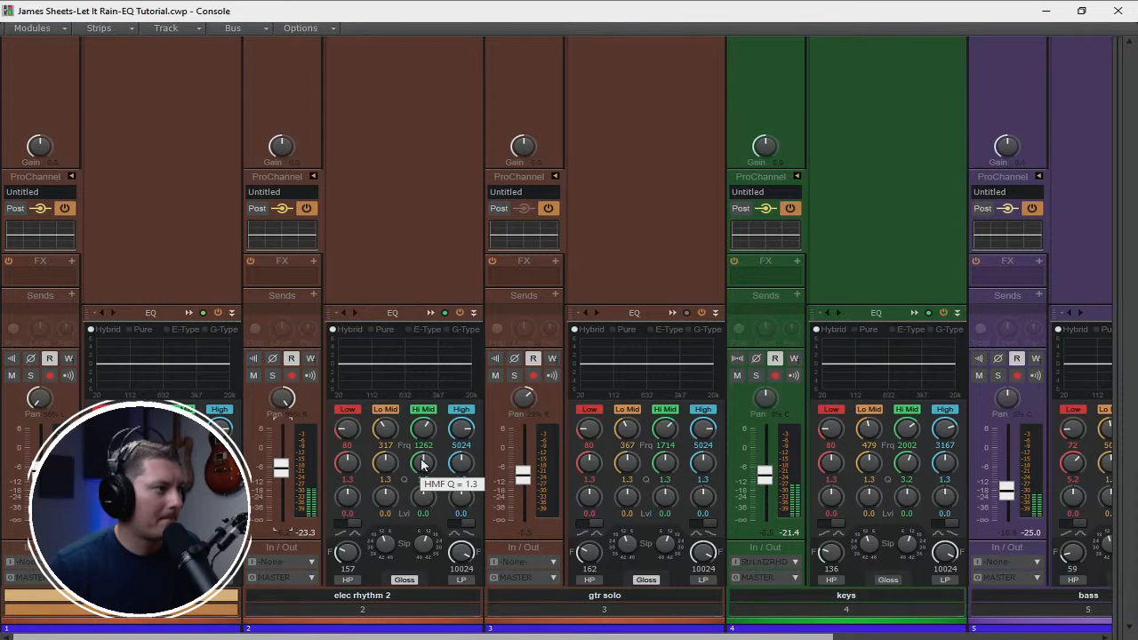
pyautogui.moveTo(765, 476); pyautogui.dragTo(764, 469)
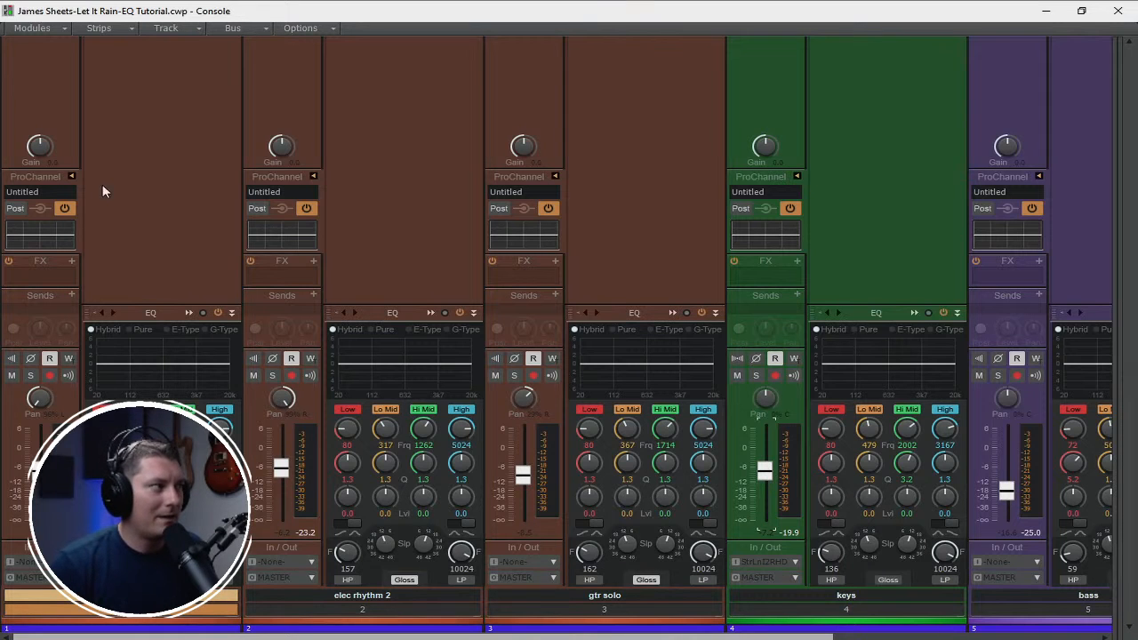
# Show the expanded QuadCurve Equalizer for elec rhythm 1 and solo that track for playback.
pyautogui.click(185, 312)
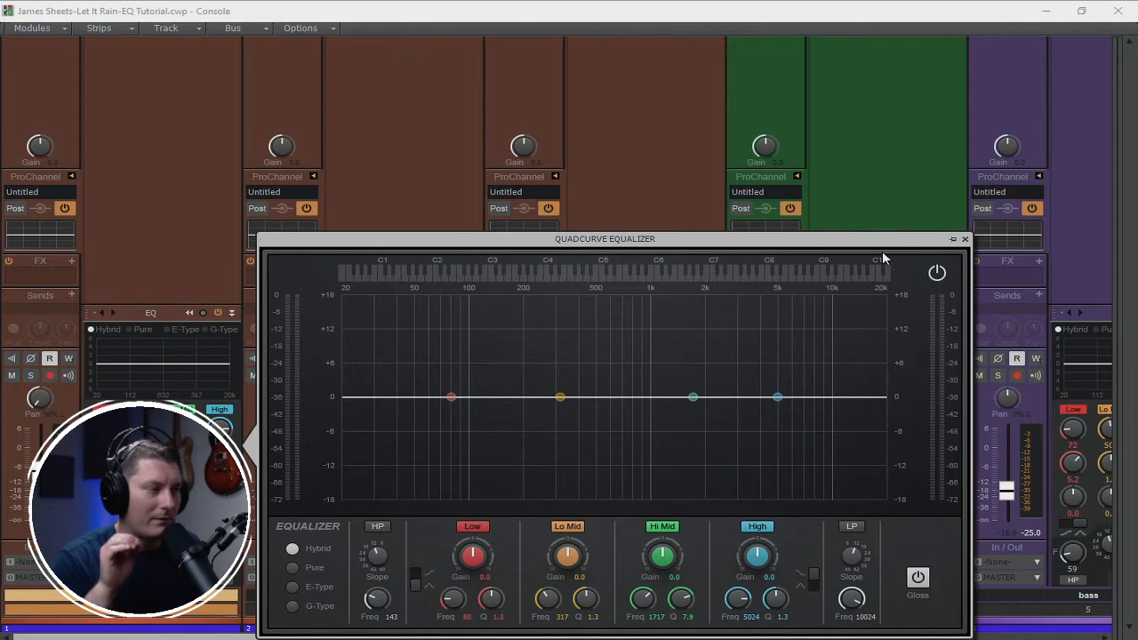
pyautogui.click(30, 375)
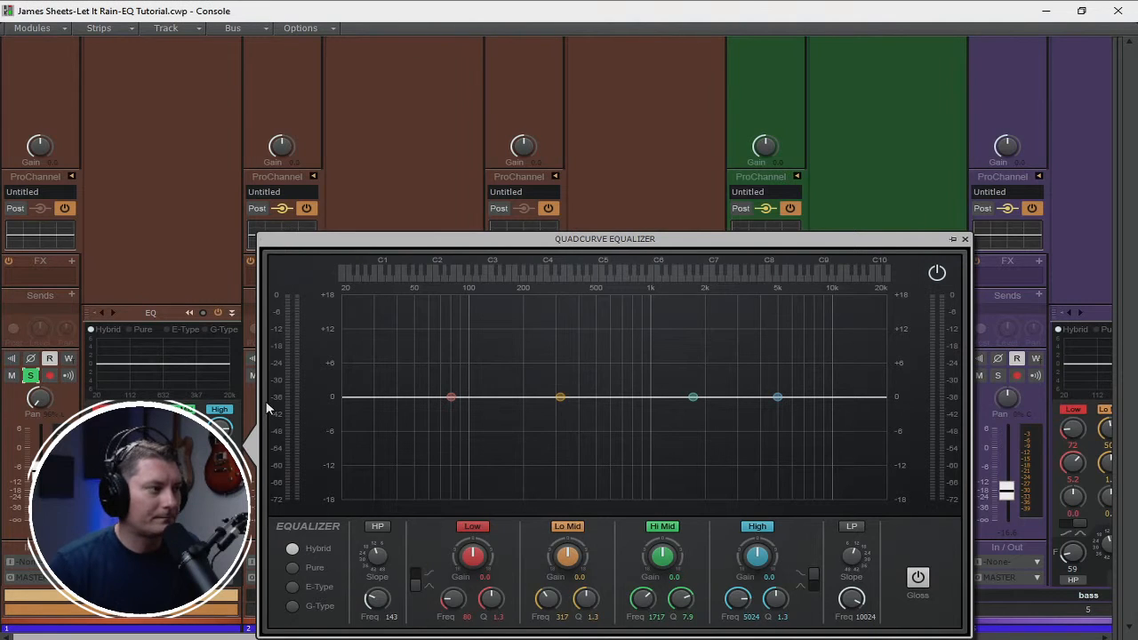
pyautogui.press('space')
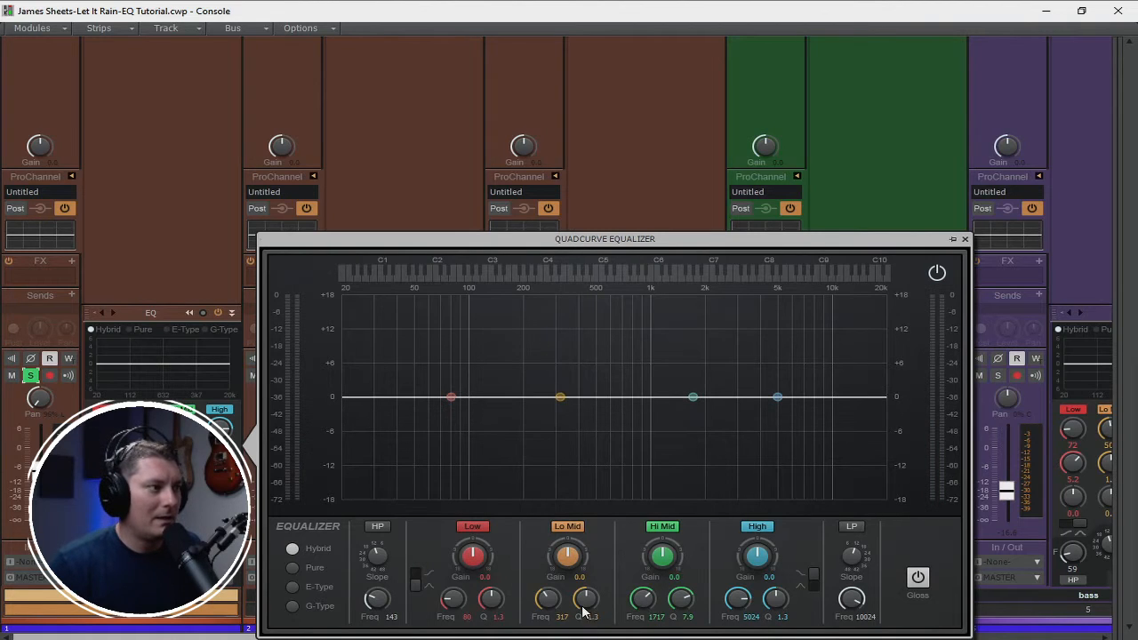
# Set elec rhythm 1's Lo Mid Q to 5.1, sweep the band with a boost, and settle on a 3.1 dB cut at 631 Hz.
pyautogui.moveTo(582, 601); pyautogui.dragTo(582, 582)
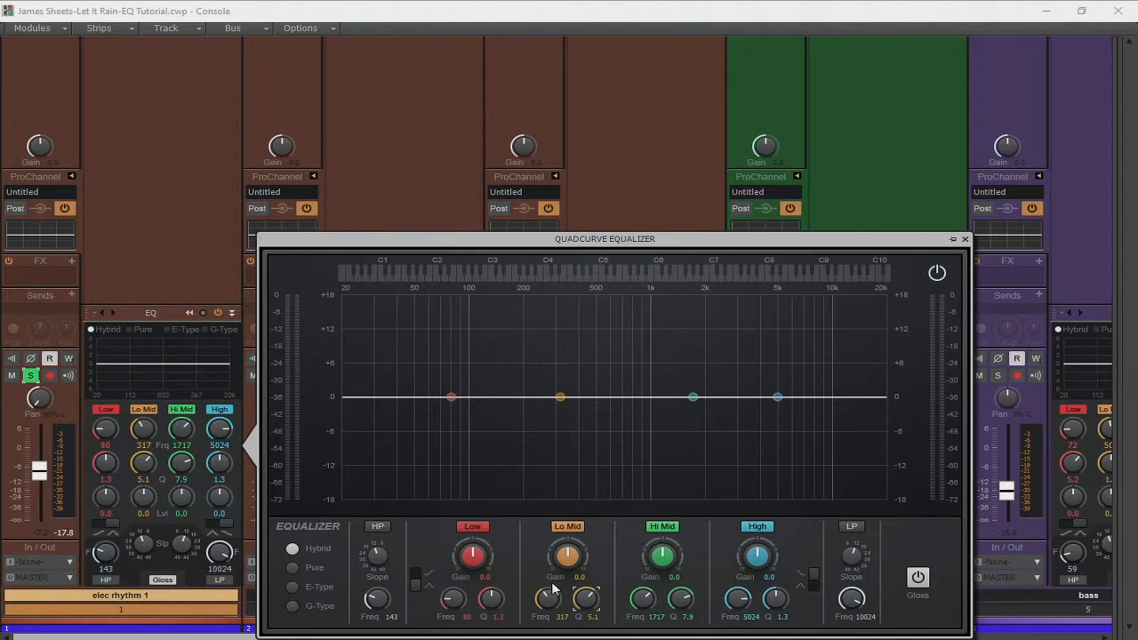
pyautogui.moveTo(571, 570); pyautogui.dragTo(571, 552)
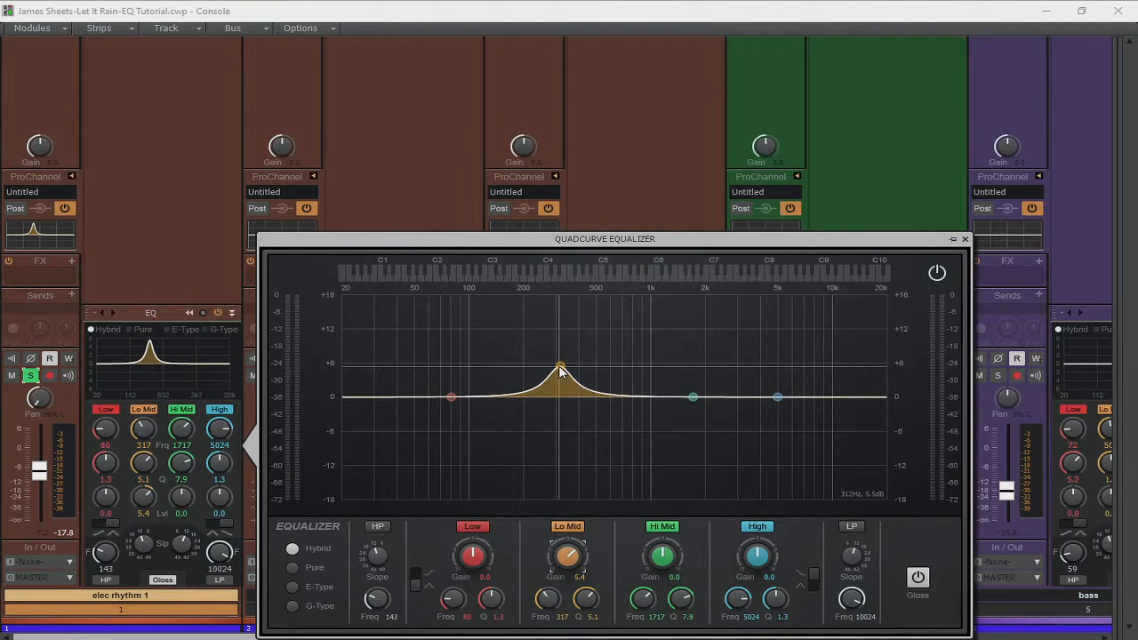
pyautogui.moveTo(560, 369)
pyautogui.mouseDown()
pyautogui.moveTo(558, 343)
pyautogui.moveTo(562, 354)
pyautogui.mouseUp()
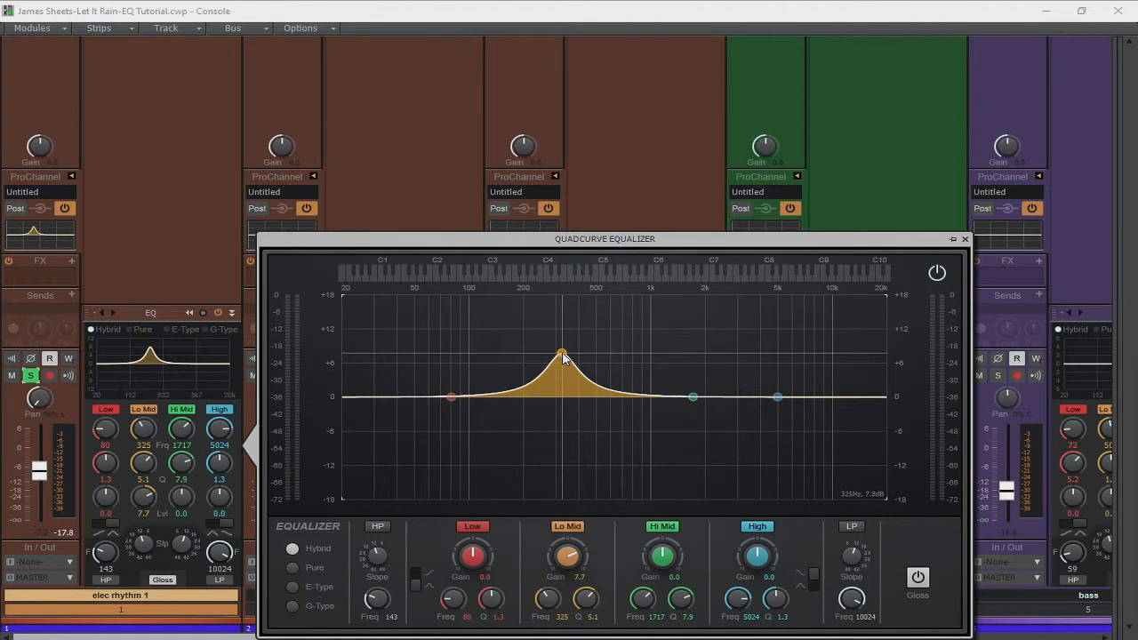
pyautogui.moveTo(562, 353); pyautogui.dragTo(608, 345)
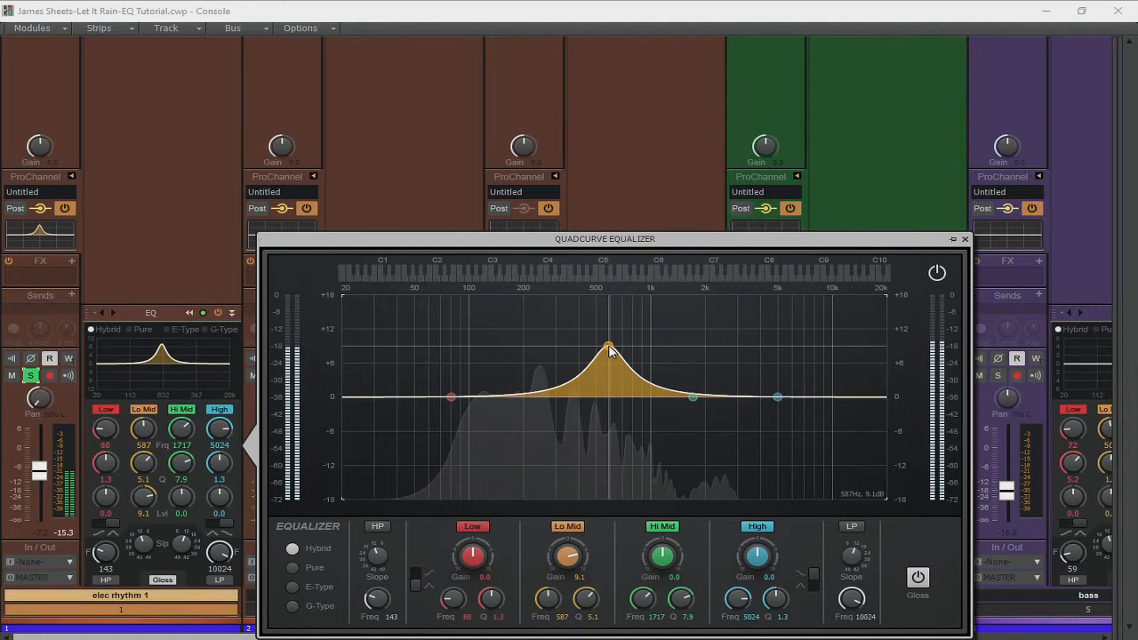
pyautogui.moveTo(550, 601); pyautogui.dragTo(564, 575)
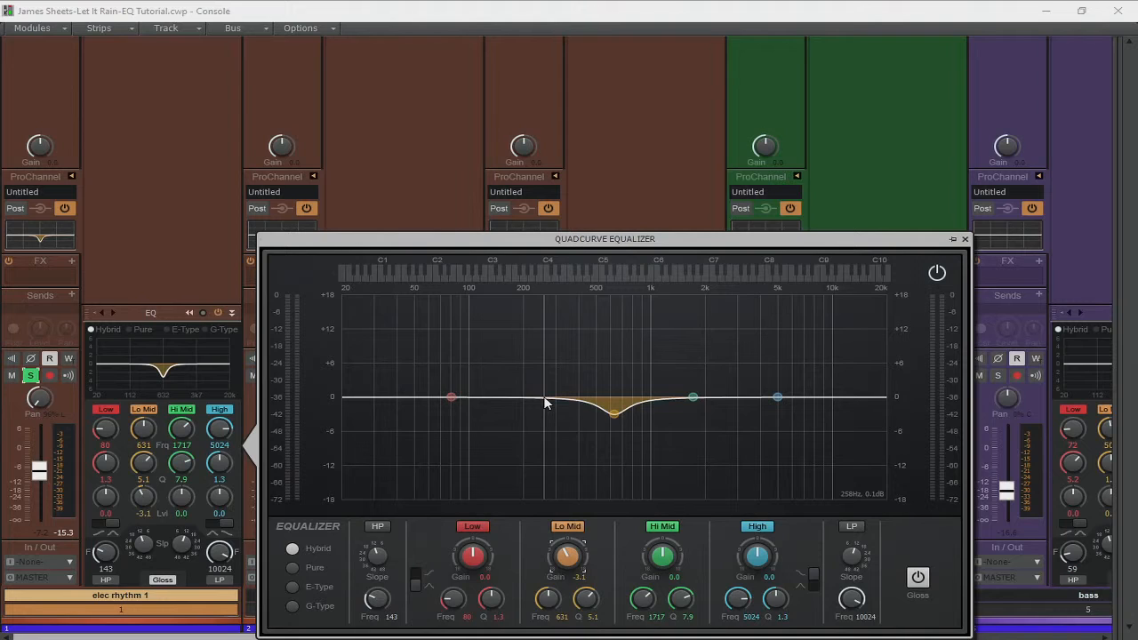
# Enable elec rhythm 1's high-pass filter and shape its curve with Low at +3.7 dB, 185 Hz and Hi Mid at -2.4 dB, 2666 Hz.
pyautogui.click(379, 527)
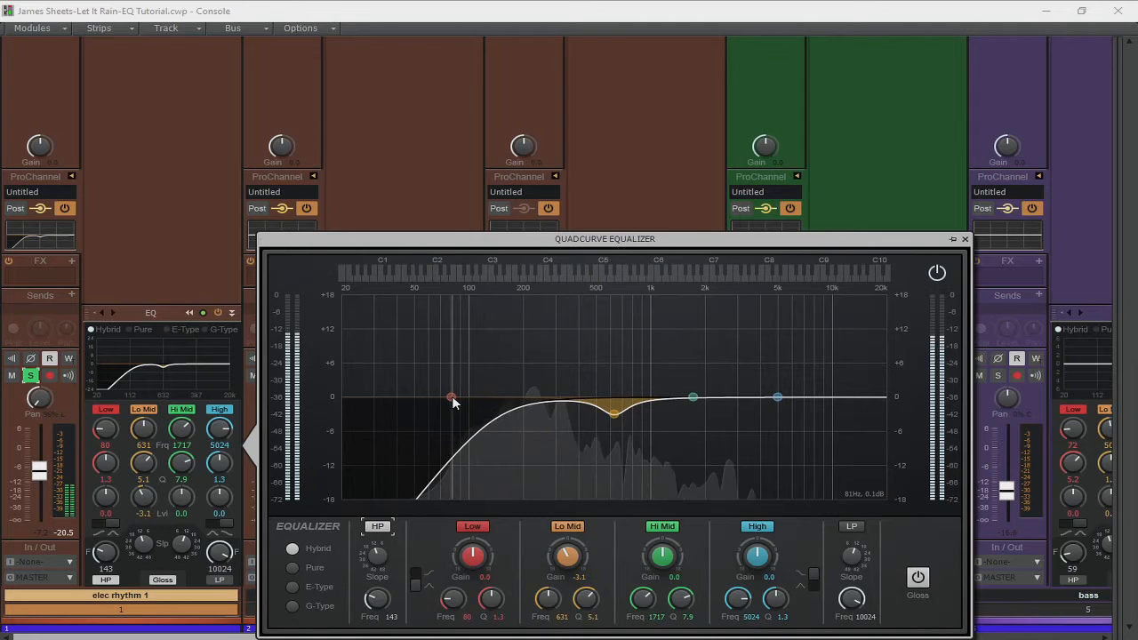
pyautogui.moveTo(451, 397); pyautogui.dragTo(517, 376)
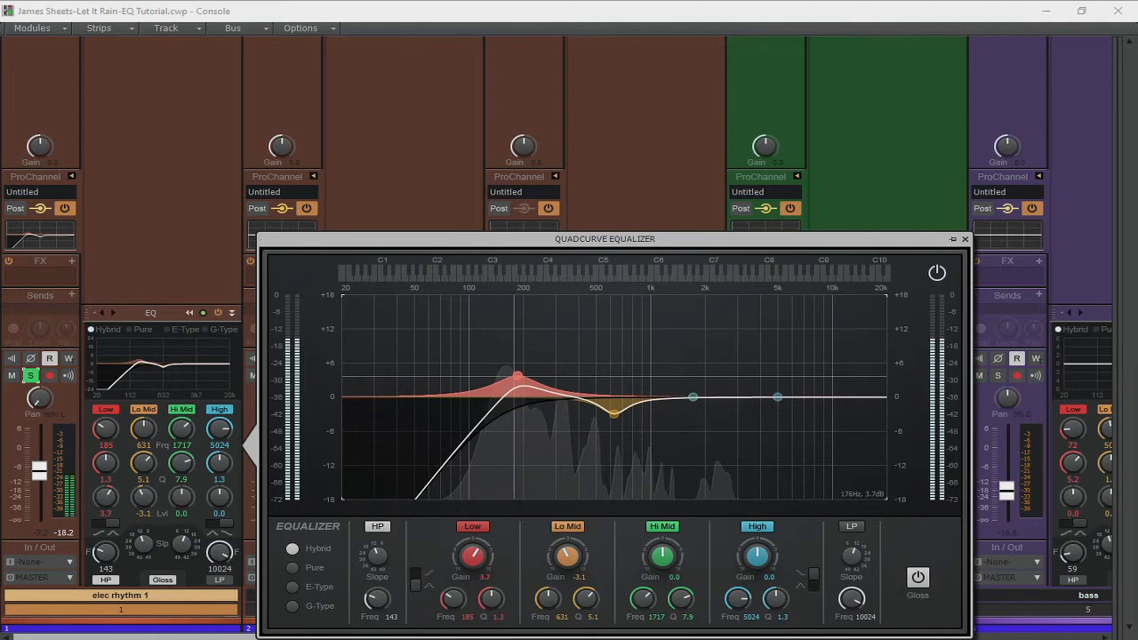
pyautogui.moveTo(693, 397); pyautogui.dragTo(728, 410)
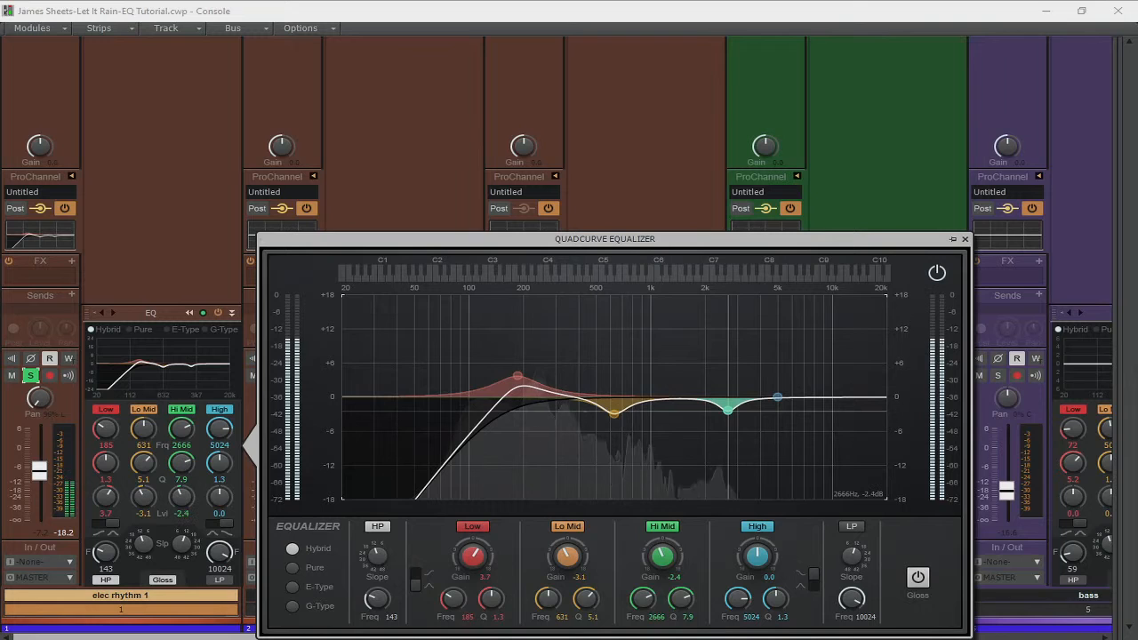
# Try the High band of elec rhythm 1 as a bell, then boost it 3.7 dB as a shelf and close the equalizer.
pyautogui.click(814, 576)
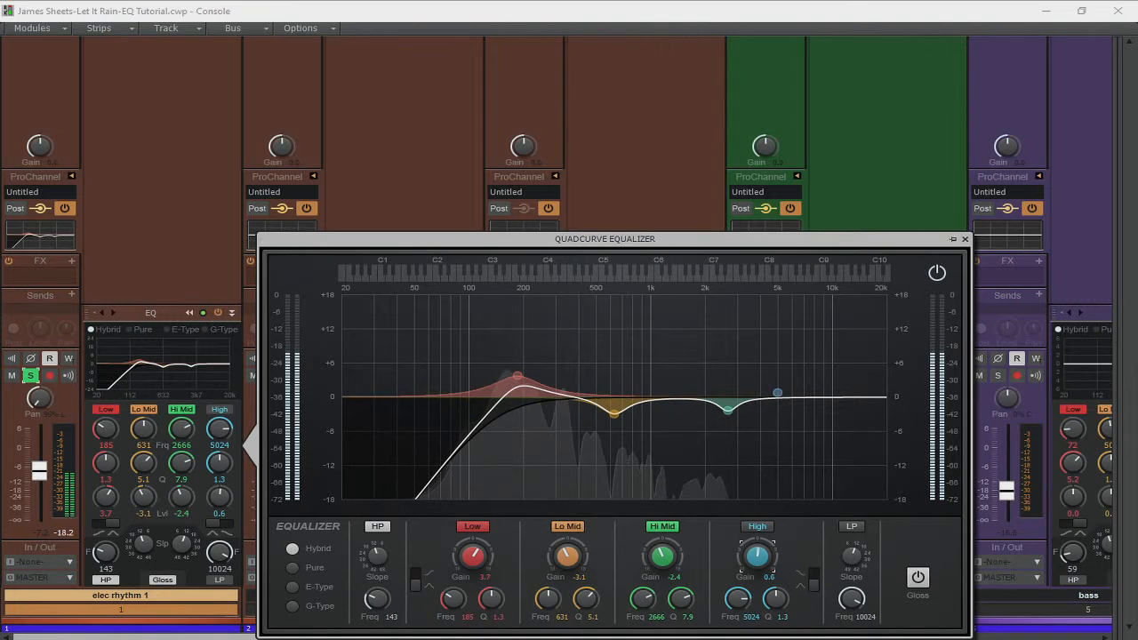
pyautogui.click(757, 527)
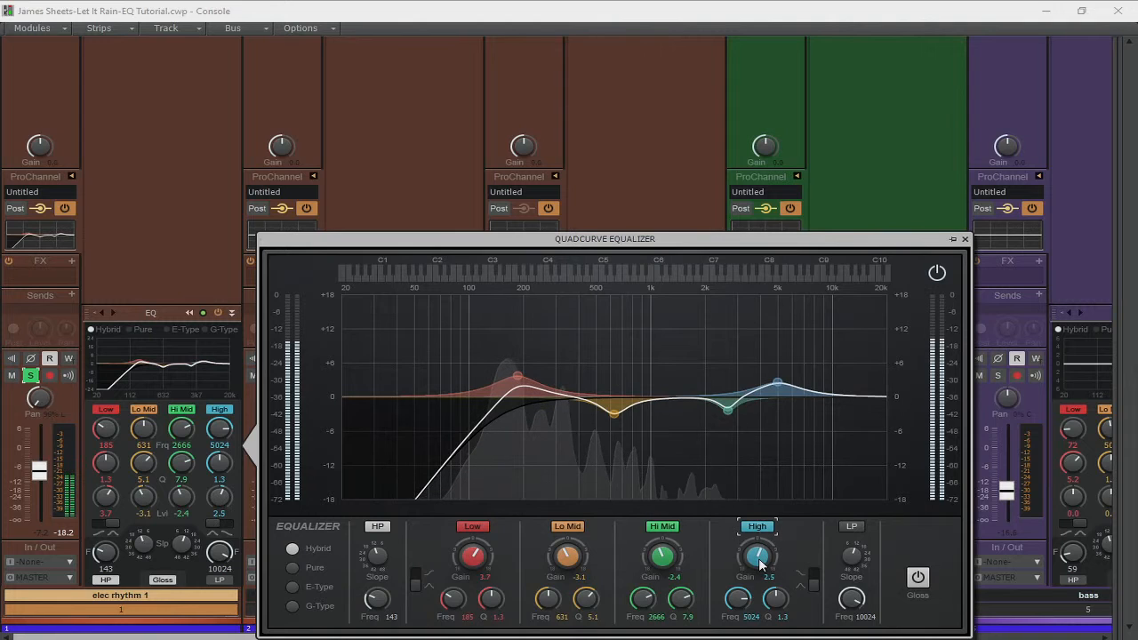
pyautogui.click(811, 579)
pyautogui.moveTo(758, 562); pyautogui.dragTo(758, 551)
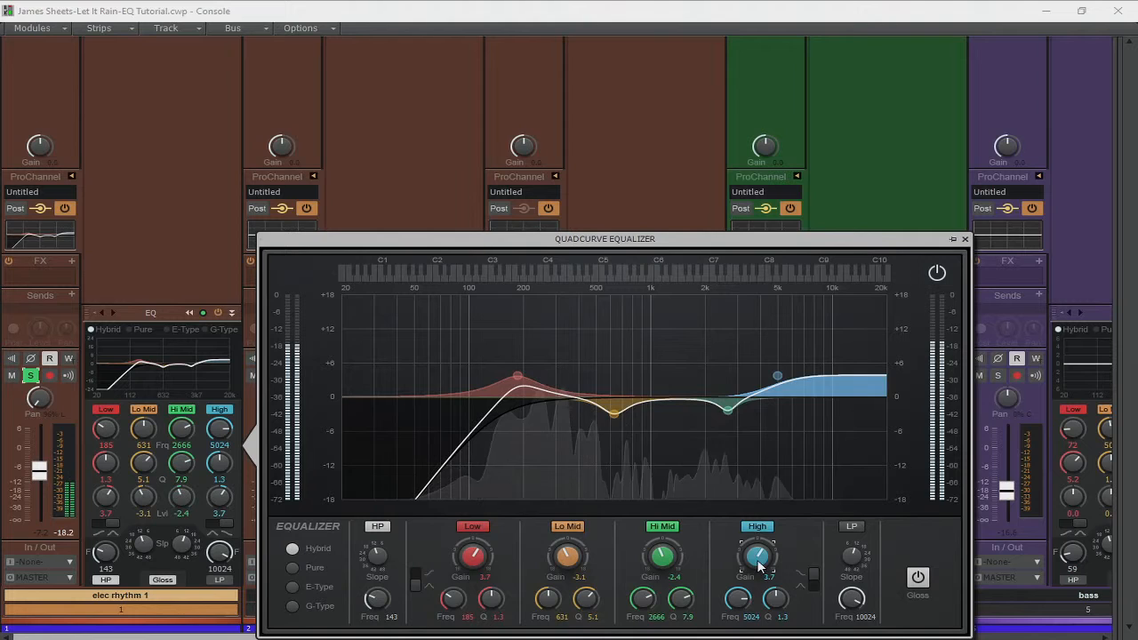
pyautogui.click(967, 240)
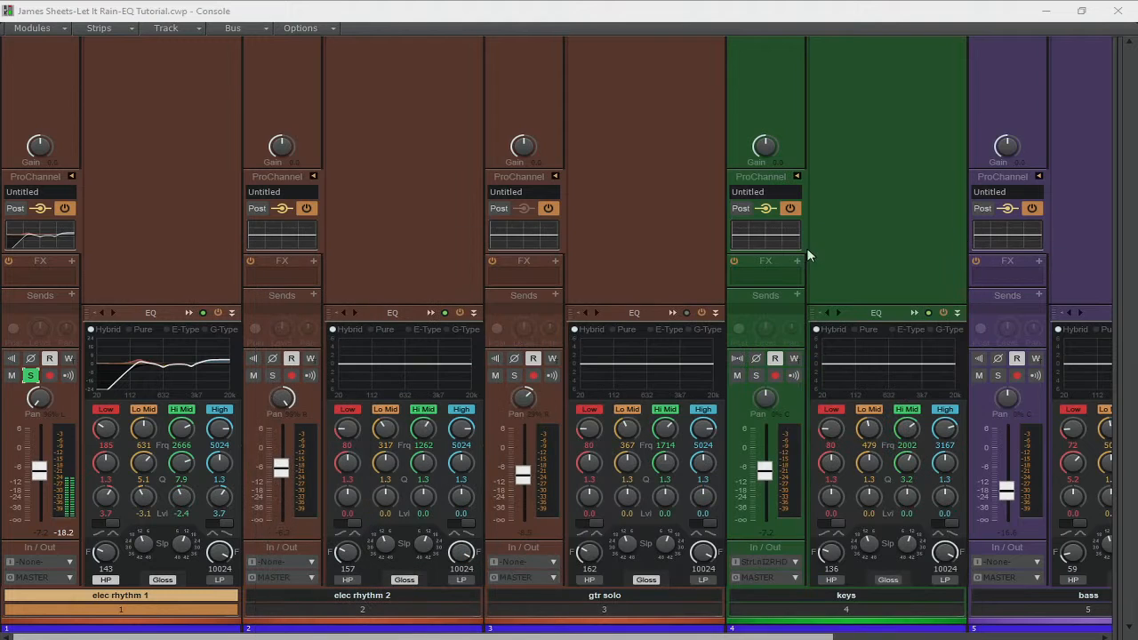
# Compare both electric rhythm guitars in solo, then listen with only elec rhythm 2 soloed.
pyautogui.click(273, 375)
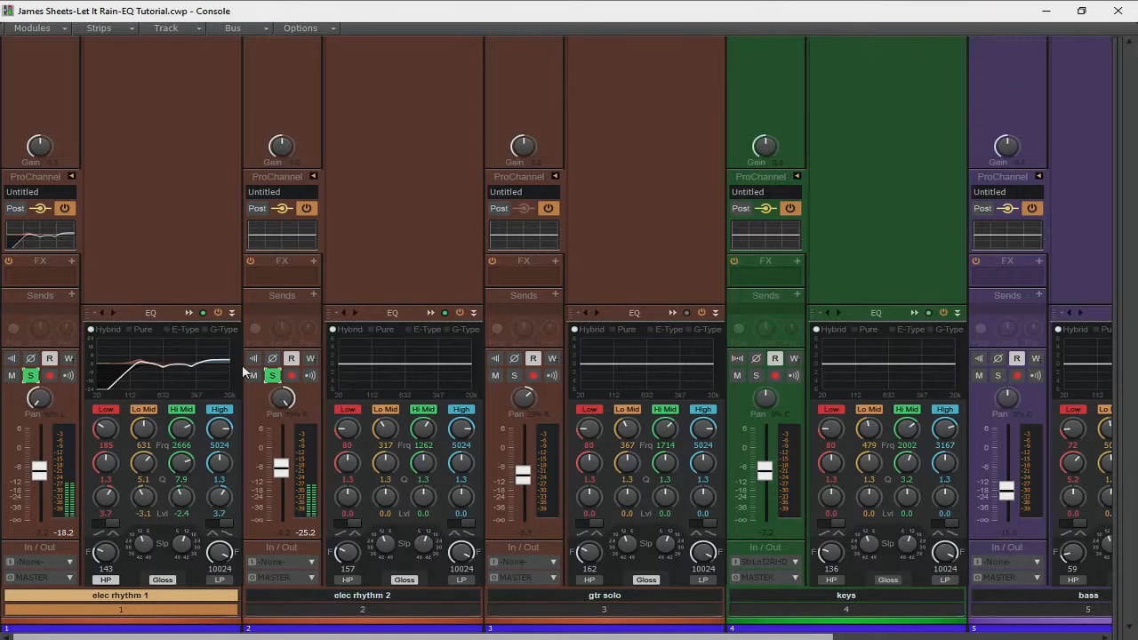
pyautogui.press('space')
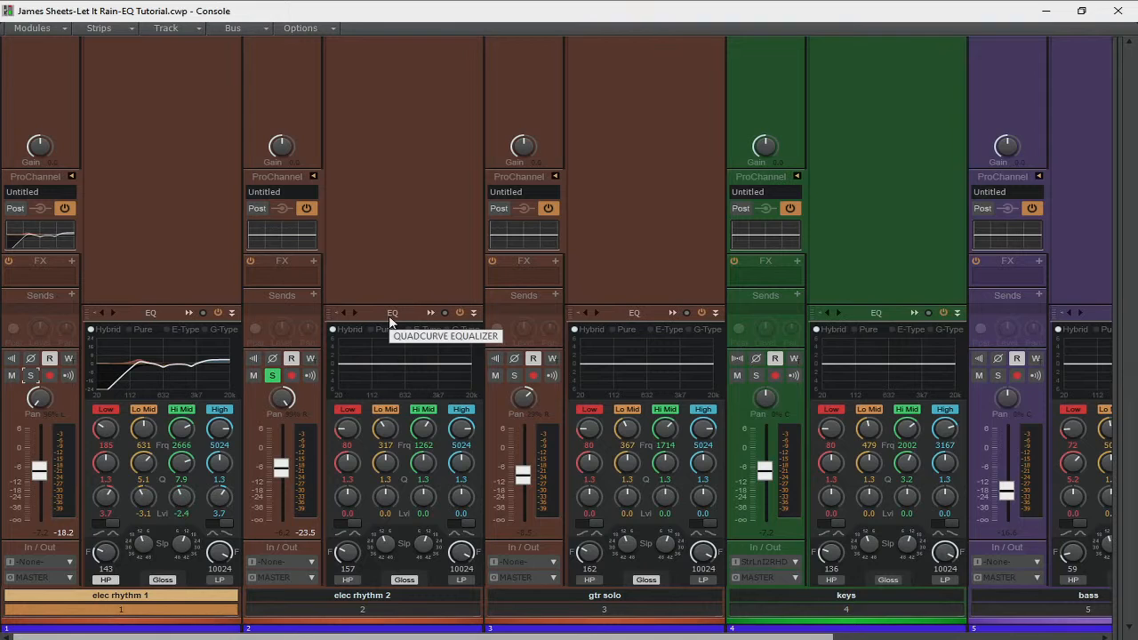
pyautogui.press('space')
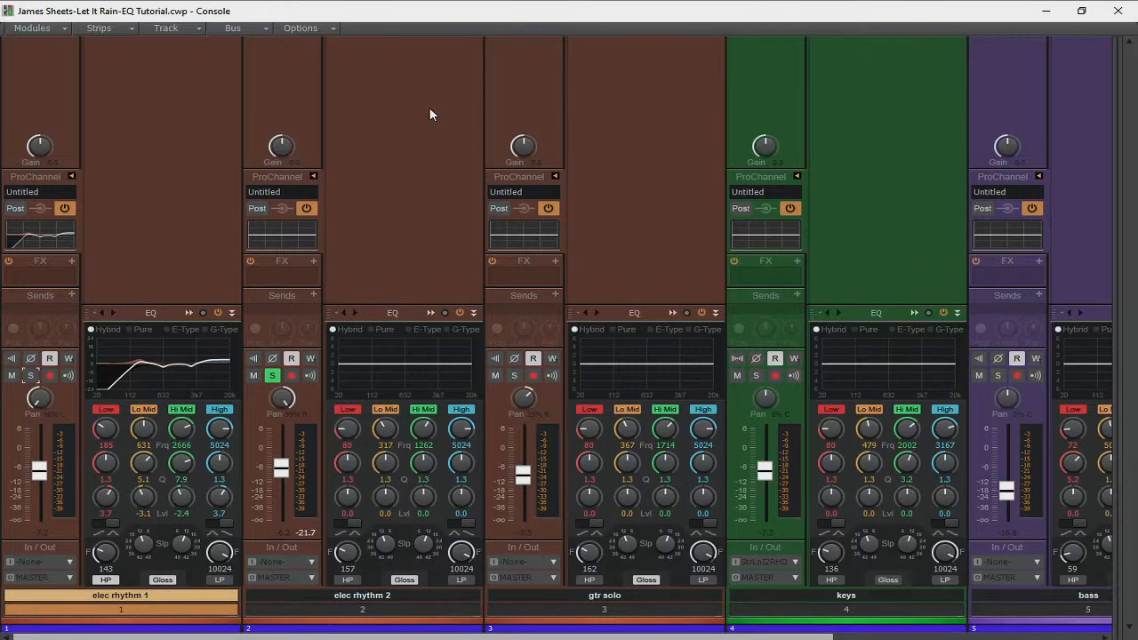
# Enable the high-pass filter on elec rhythm 2 and boost its Lo Mid band 2.9 dB at 631 Hz.
pyautogui.moveTo(159, 368)
pyautogui.moveTo(386, 364)
pyautogui.click(346, 579)
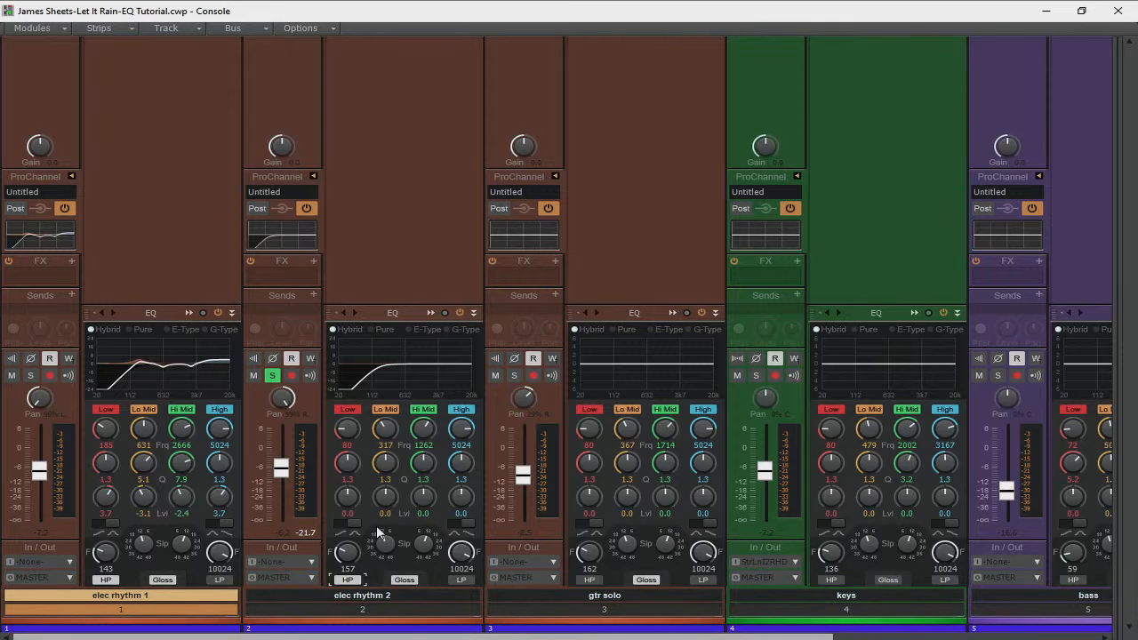
pyautogui.doubleClick(388, 448)
pyautogui.write('631')
pyautogui.press('Return')
pyautogui.click(382, 465)
pyautogui.moveTo(385, 504); pyautogui.dragTo(384, 491)
# Boost elec rhythm 2's Hi Mid band 2.8 dB at 2666 Hz and cut its High band by 3.0 dB.
pyautogui.doubleClick(432, 446)
pyautogui.write('2666')
pyautogui.press('Return')
pyautogui.moveTo(423, 498); pyautogui.dragTo(423, 474)
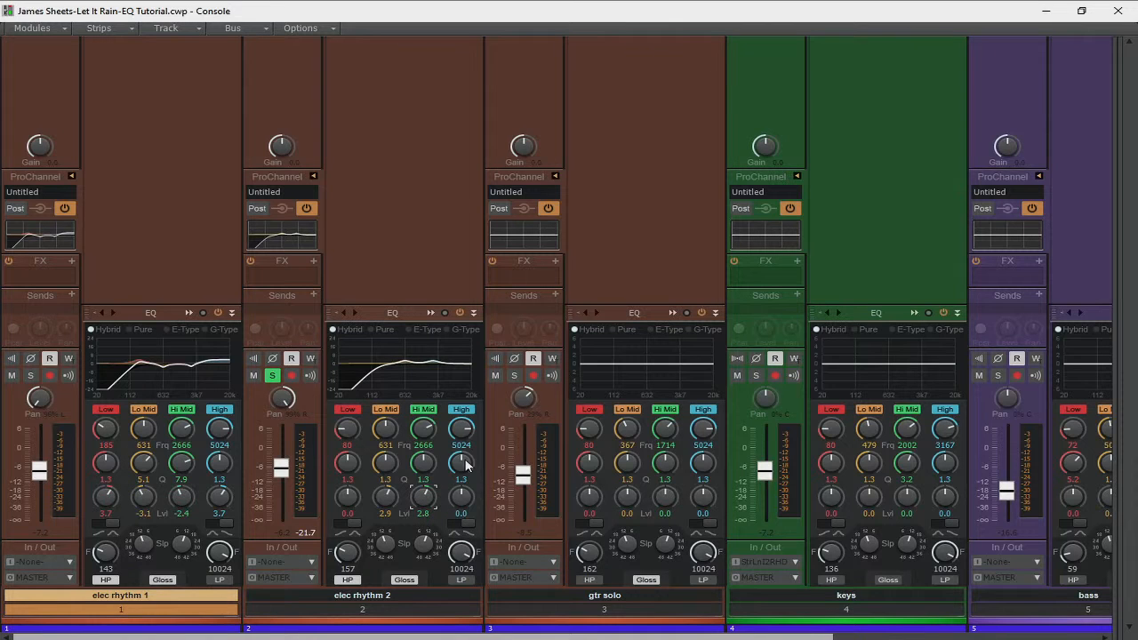
pyautogui.moveTo(462, 496); pyautogui.dragTo(462, 520)
# During playback, bypass all four EQ bands on elec rhythm 2 and re-enable them to compare the sound.
pyautogui.press('space')
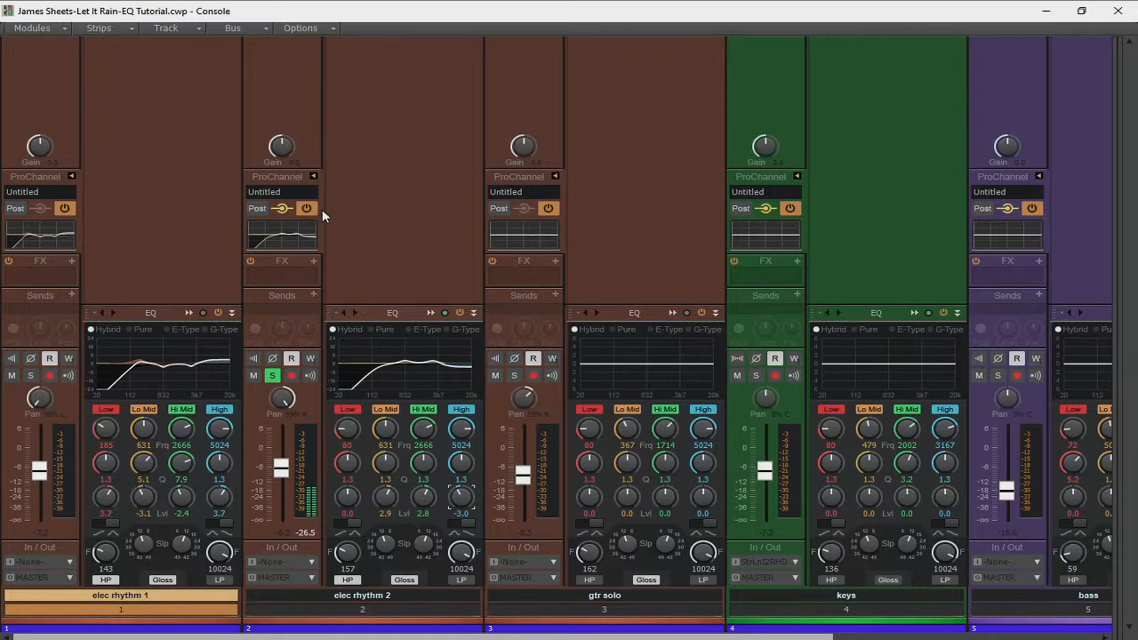
pyautogui.click(346, 409)
pyautogui.click(385, 409)
pyautogui.click(432, 412)
pyautogui.click(461, 410)
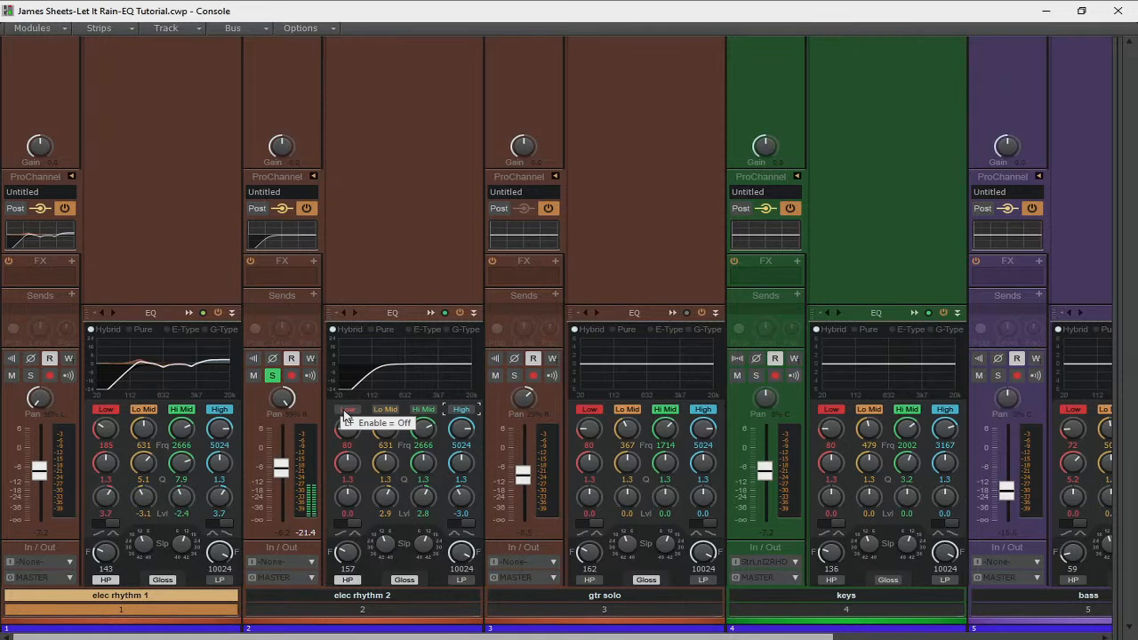
pyautogui.click(347, 410)
pyautogui.click(385, 410)
pyautogui.click(417, 412)
pyautogui.click(460, 410)
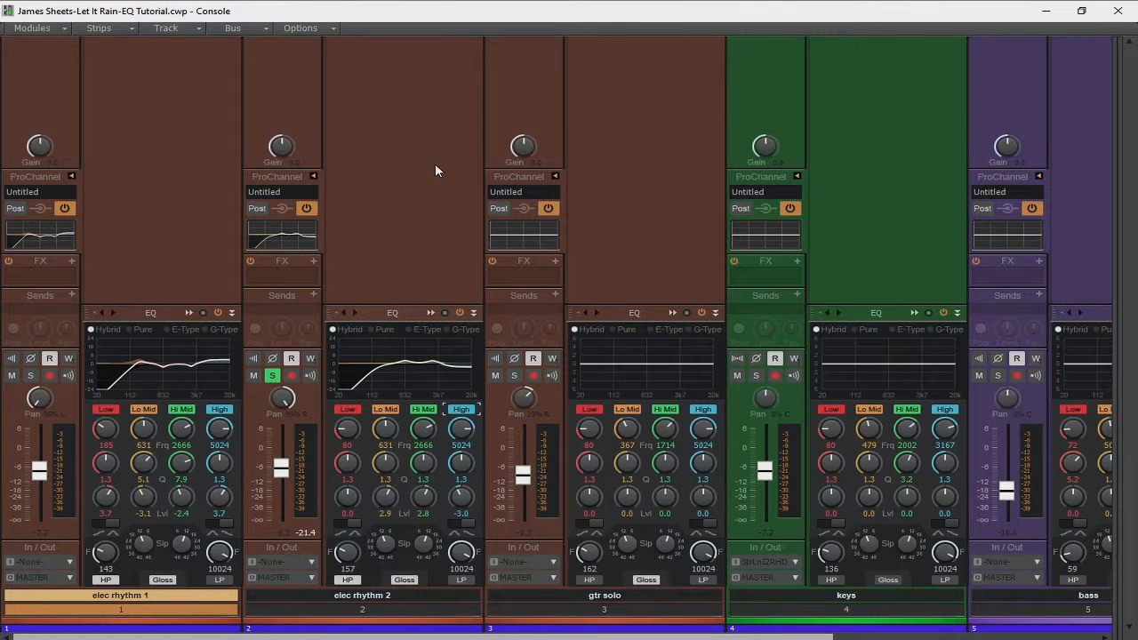
# Solo elec rhythm 1, gtr solo and keys alongside elec rhythm 2 to hear them together.
pyautogui.click(30, 375)
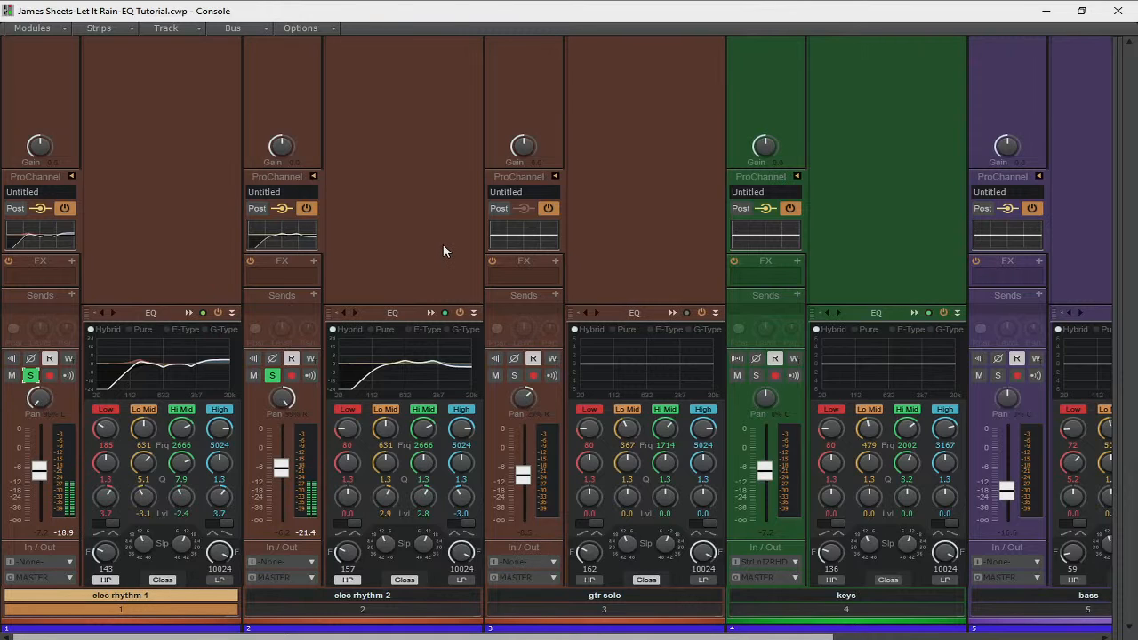
pyautogui.press('space')
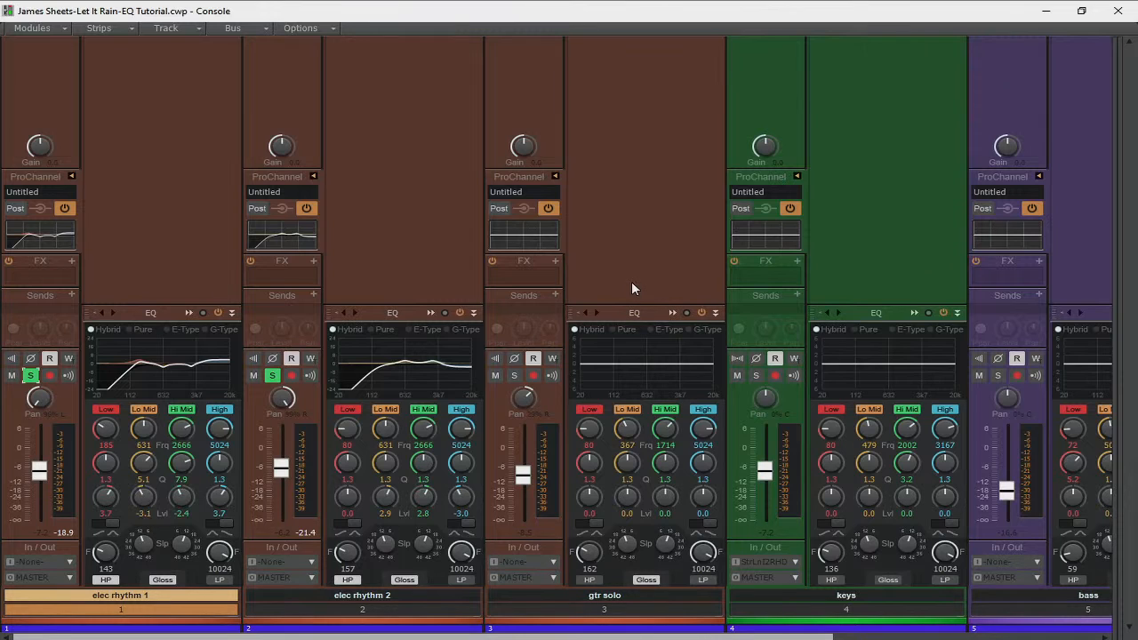
pyautogui.click(518, 376)
pyautogui.click(754, 377)
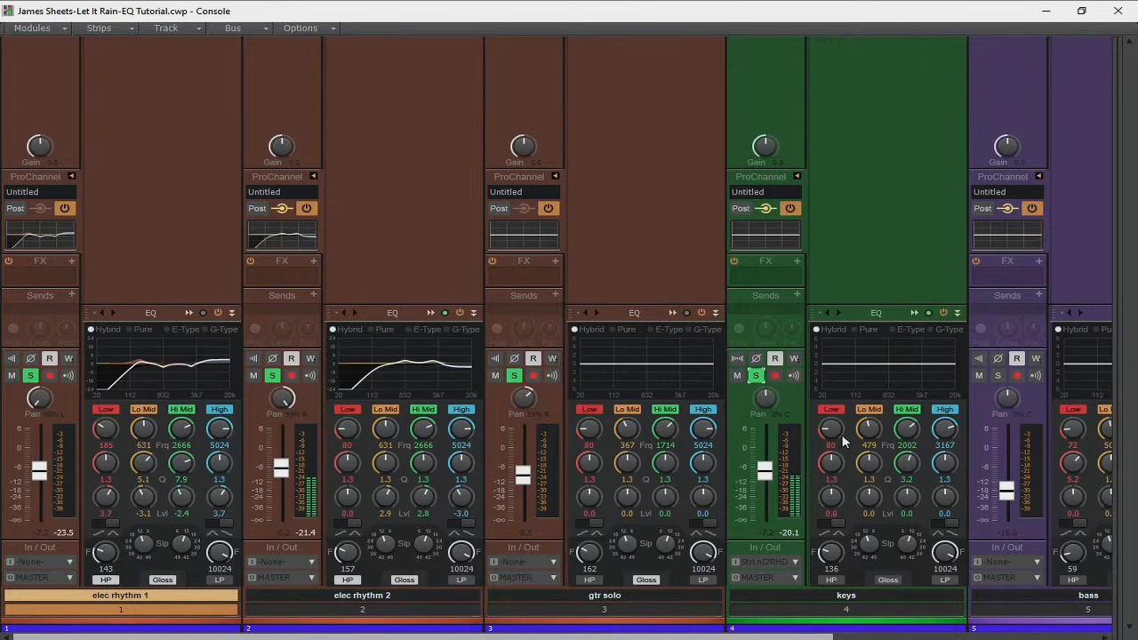
# Enable the high-pass filter on keys and cut its Lo Mid band 2.7 dB at 405 Hz in the expanded equalizer.
pyautogui.click(831, 579)
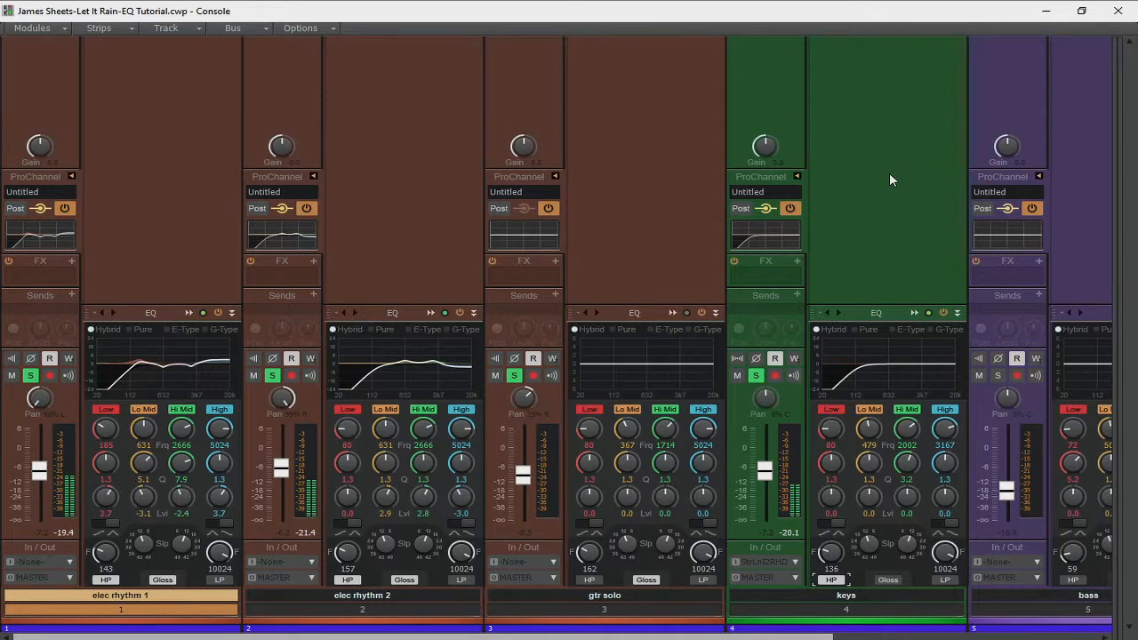
pyautogui.click(913, 313)
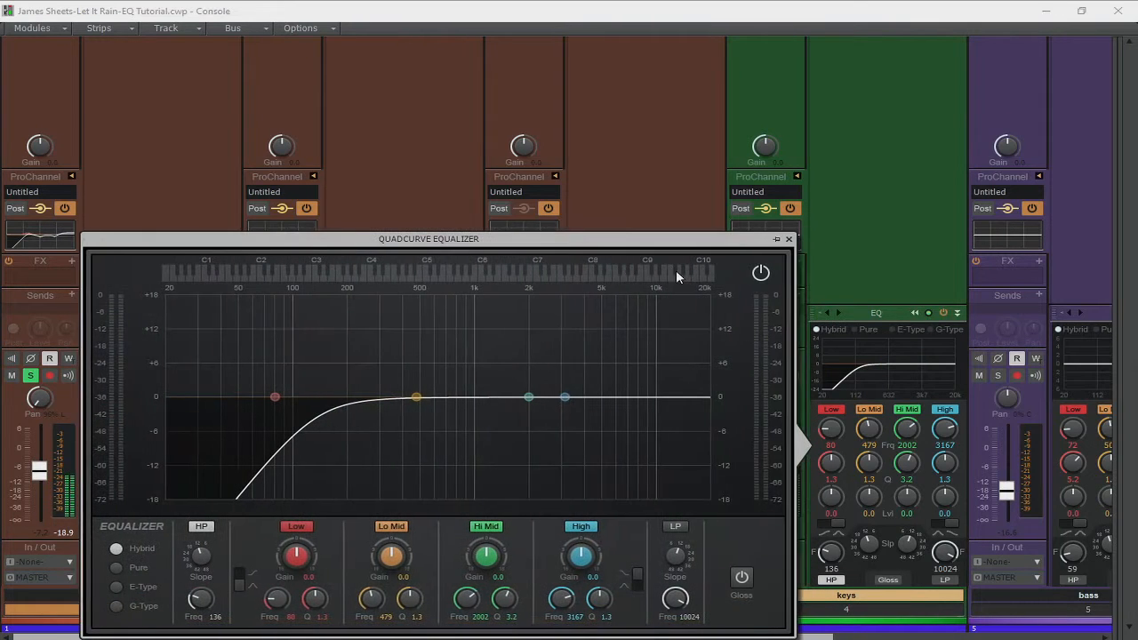
pyautogui.moveTo(409, 397)
pyautogui.mouseDown()
pyautogui.moveTo(407, 373)
pyautogui.moveTo(380, 376)
pyautogui.moveTo(398, 411)
pyautogui.mouseUp()
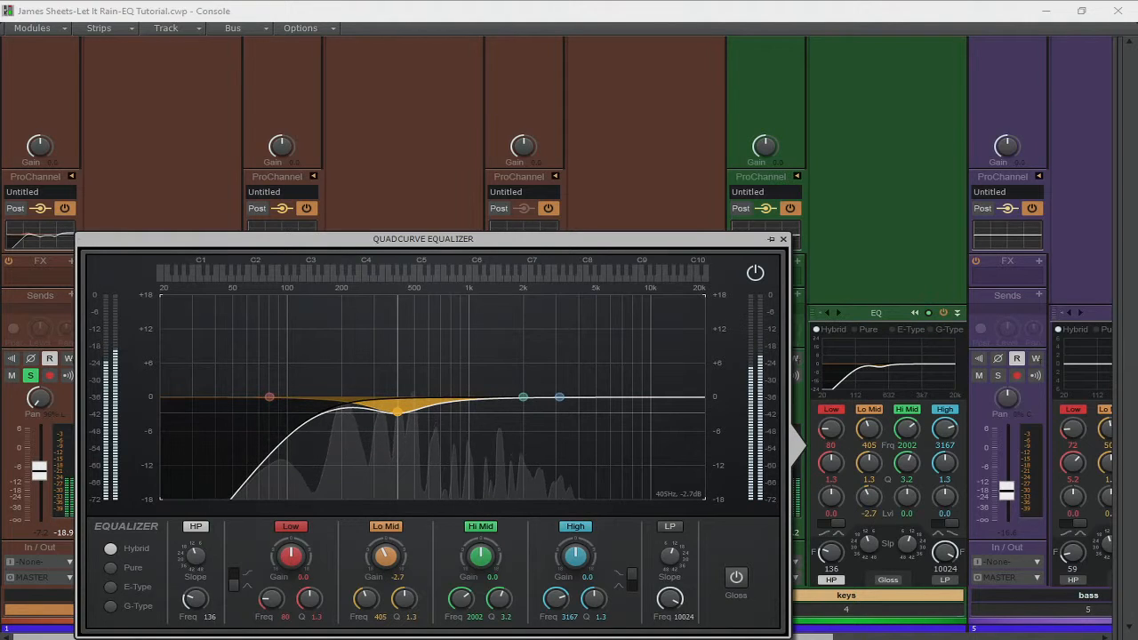
# Boost the keys High shelf 2.9 dB at 4357 Hz, cut Hi Mid 2.3 dB at 1785 Hz, and close the equalizer.
pyautogui.moveTo(559, 397); pyautogui.dragTo(584, 380)
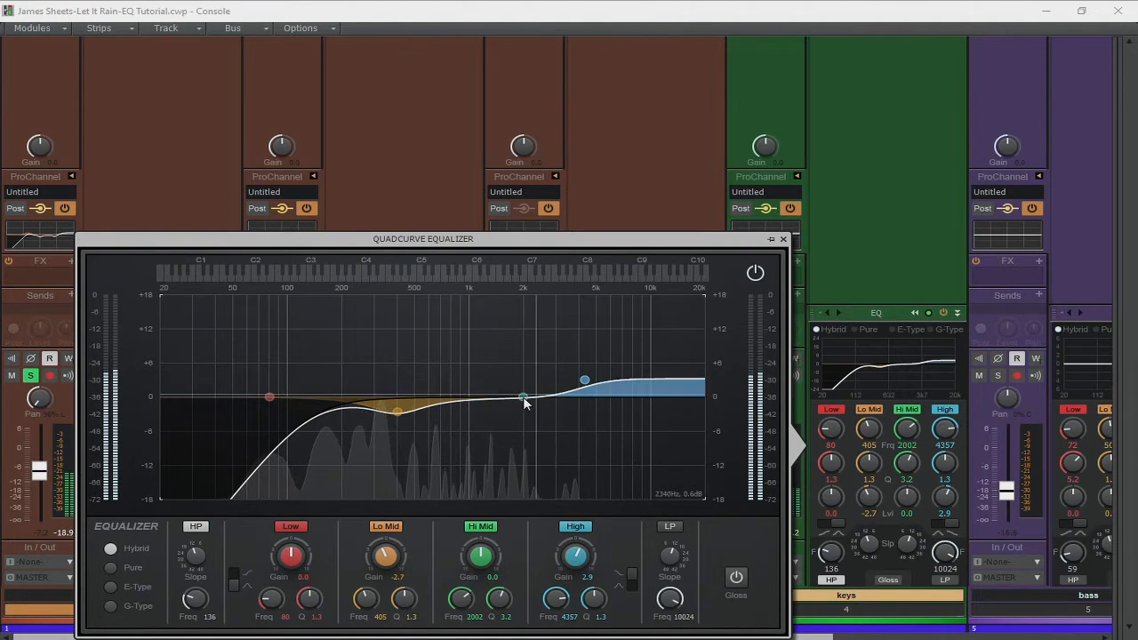
pyautogui.moveTo(522, 396); pyautogui.dragTo(514, 410)
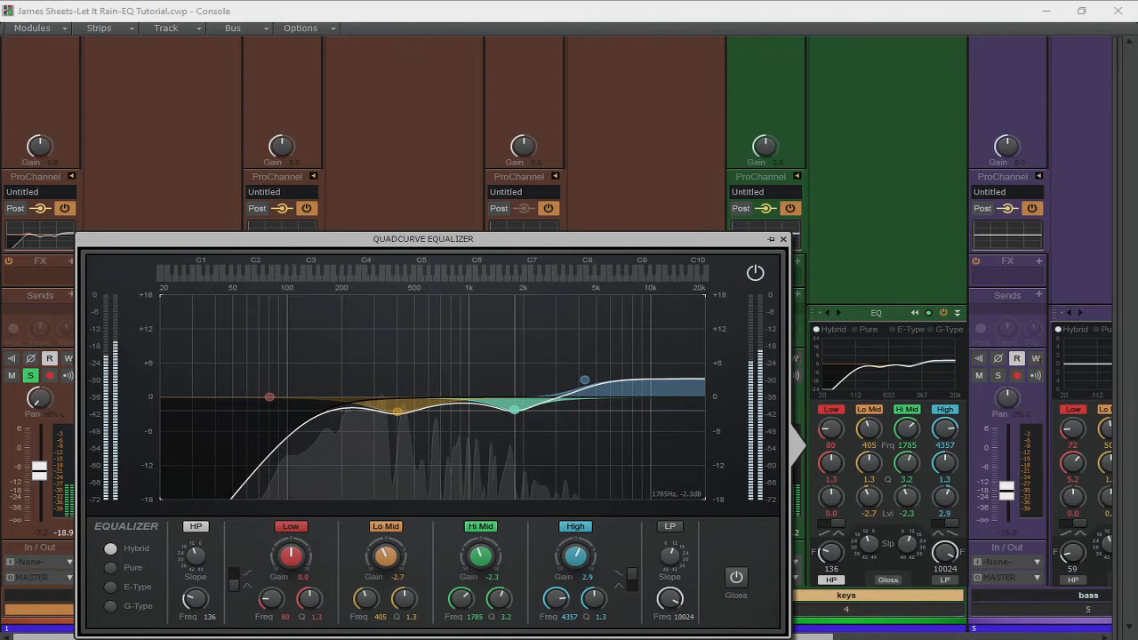
pyautogui.click(782, 240)
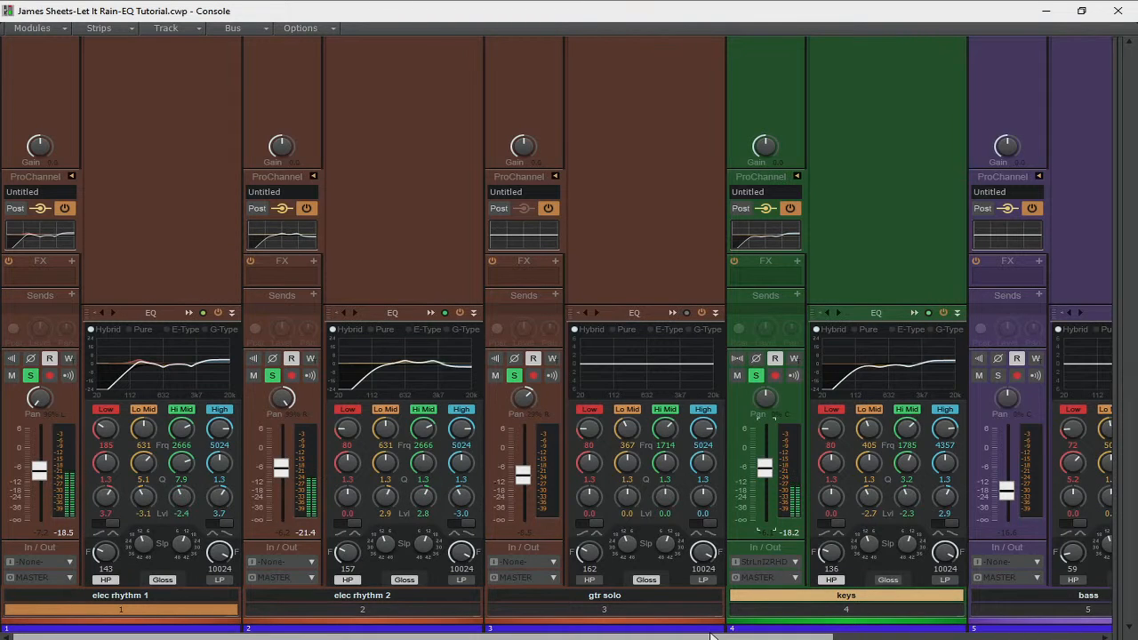
# Open the keys track's expanded equalizer to review its curve, and close it again.
pyautogui.moveTo(724, 637); pyautogui.dragTo(869, 629)
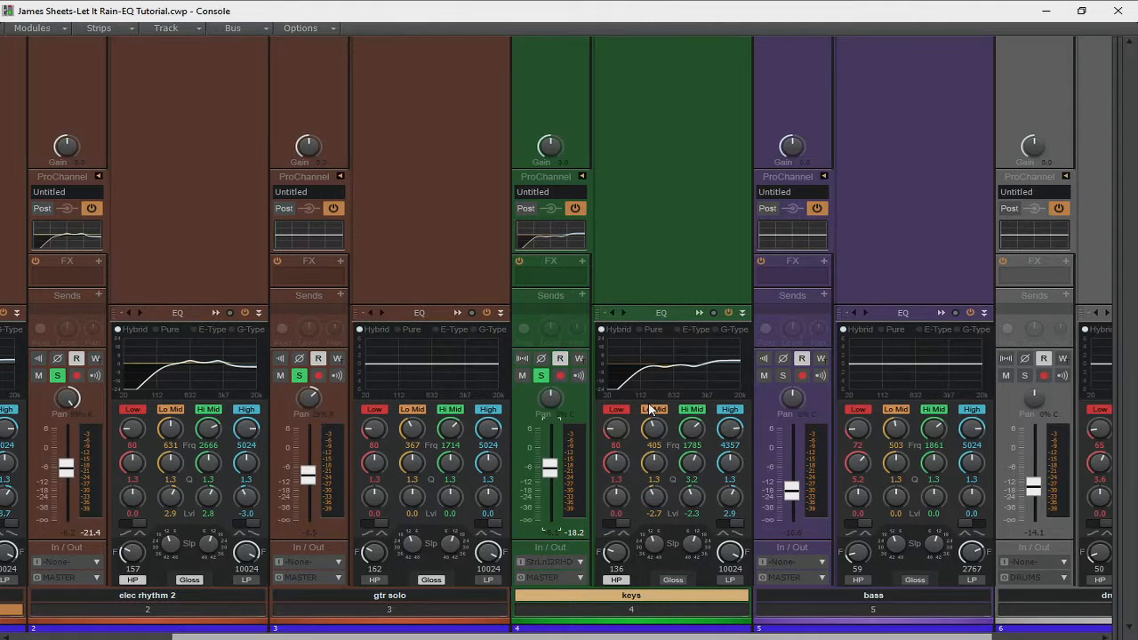
pyautogui.click(700, 313)
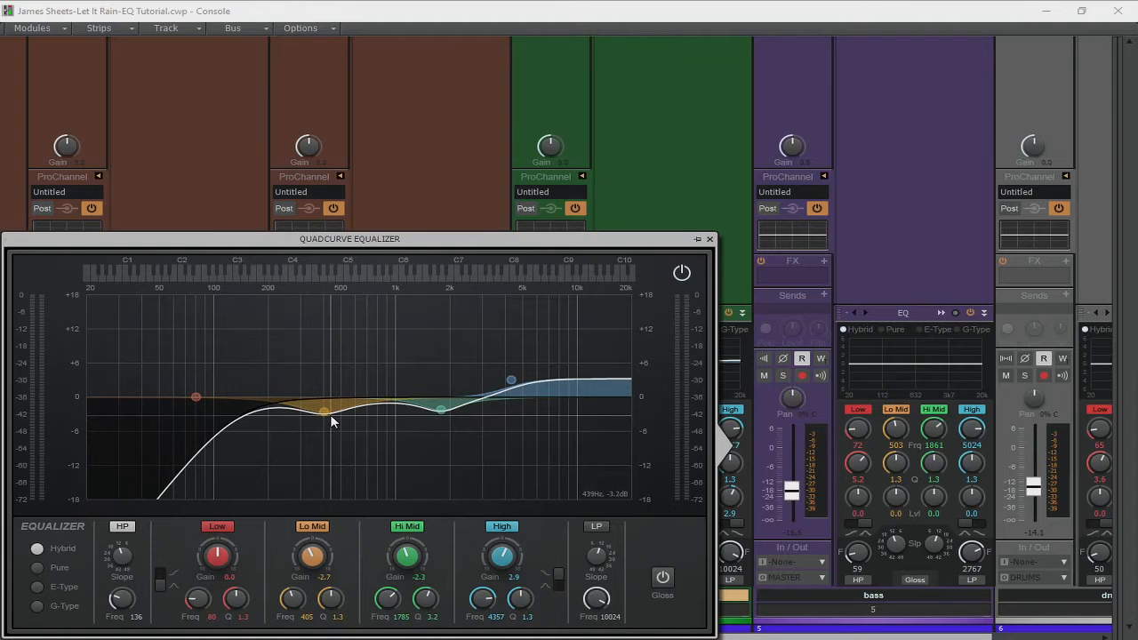
pyautogui.click(710, 239)
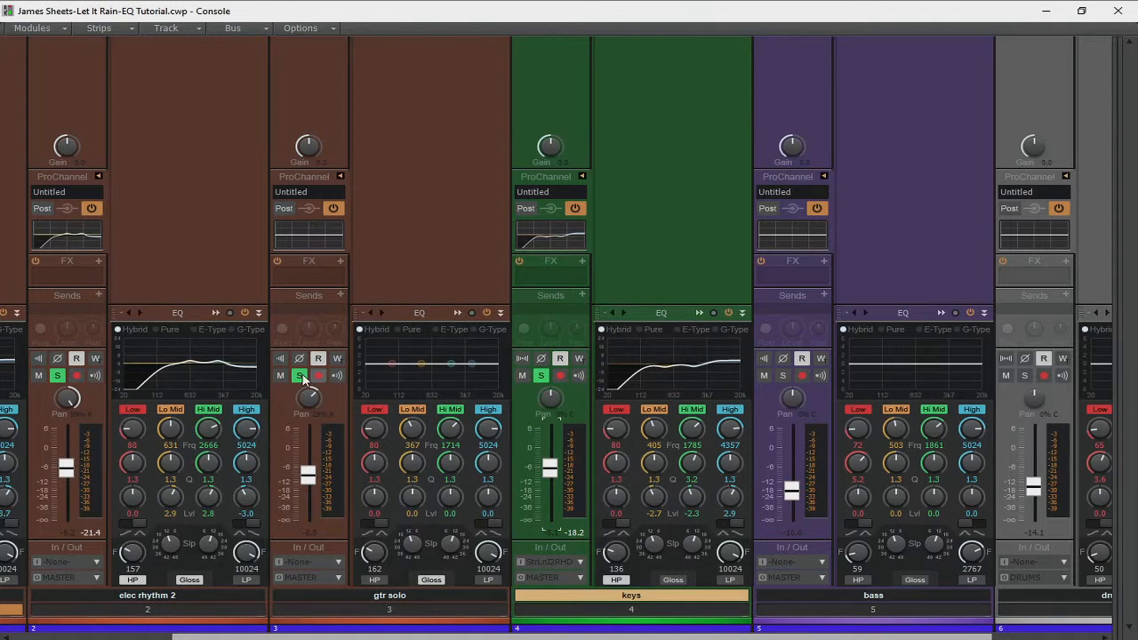
# Unsolo gtr solo, elec rhythm 2 and elec rhythm 1, leaving only keys soloed.
pyautogui.click(300, 376)
pyautogui.click(57, 375)
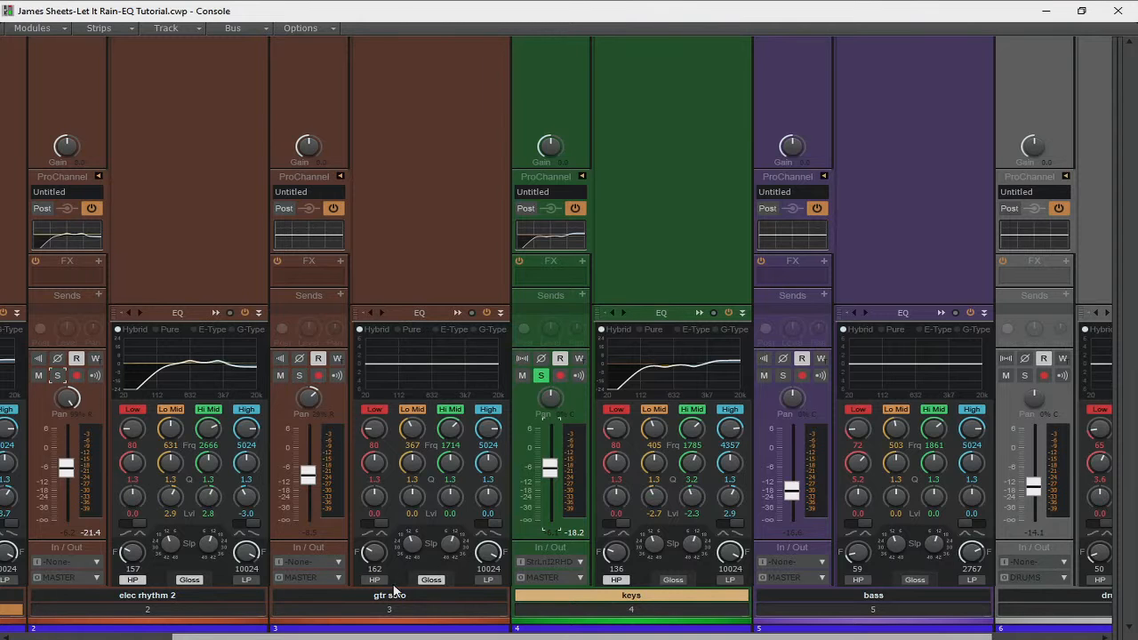
pyautogui.moveTo(436, 636); pyautogui.dragTo(192, 639)
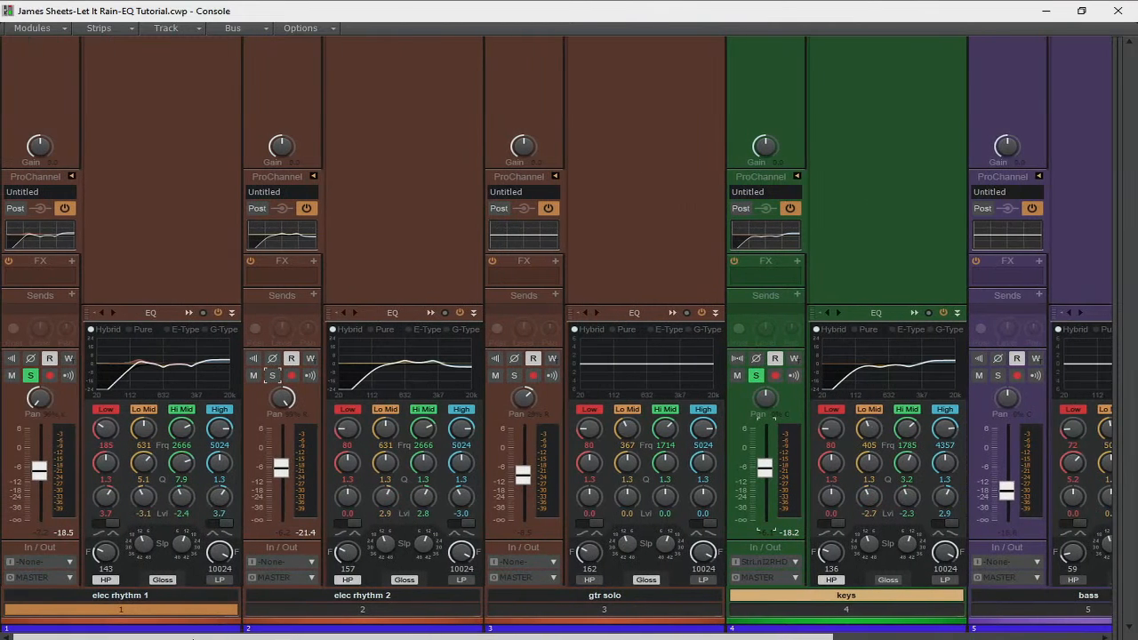
pyautogui.click(31, 376)
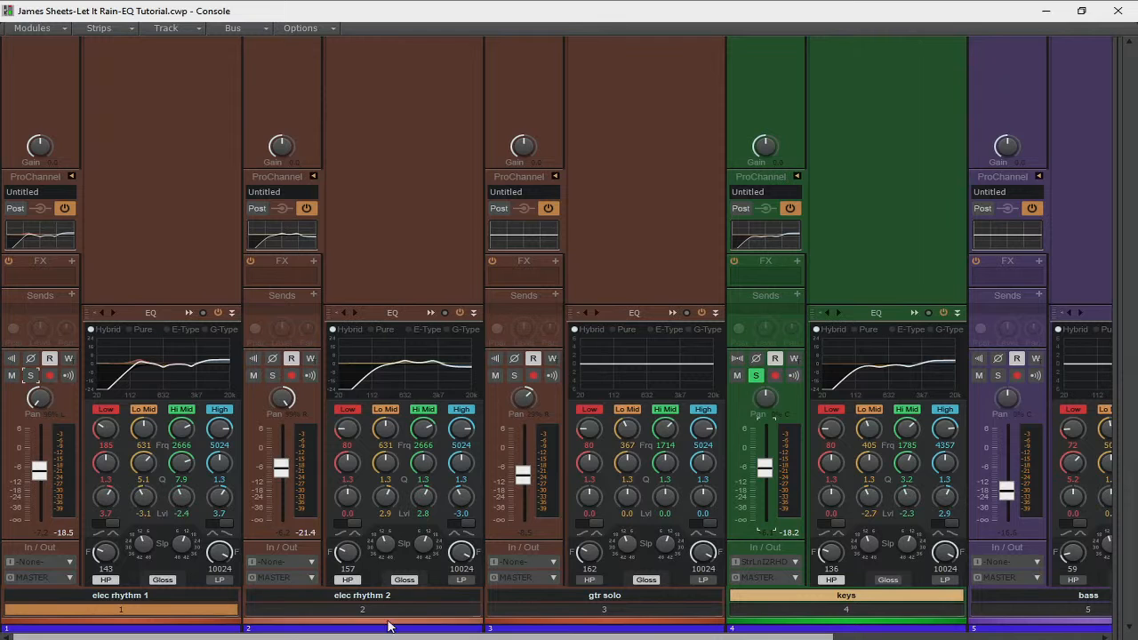
# In the expanded keys equalizer, bypass Lo Mid, Hi Mid and High, and switch the high-pass filter off and on to compare the sound.
pyautogui.moveTo(388, 636); pyautogui.dragTo(653, 637)
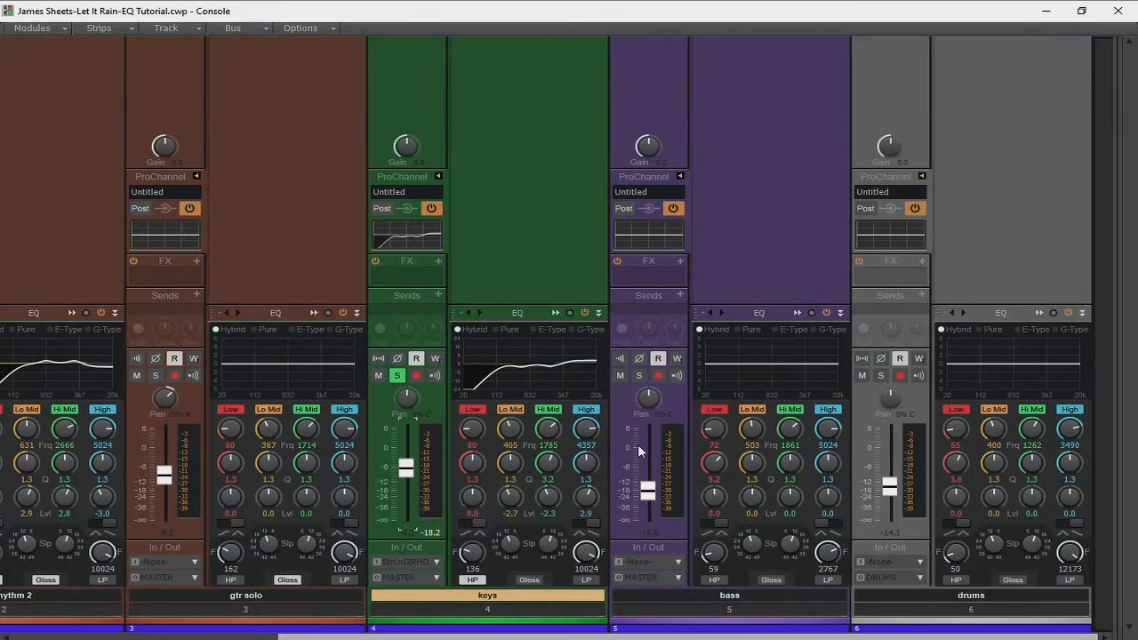
pyautogui.click(557, 312)
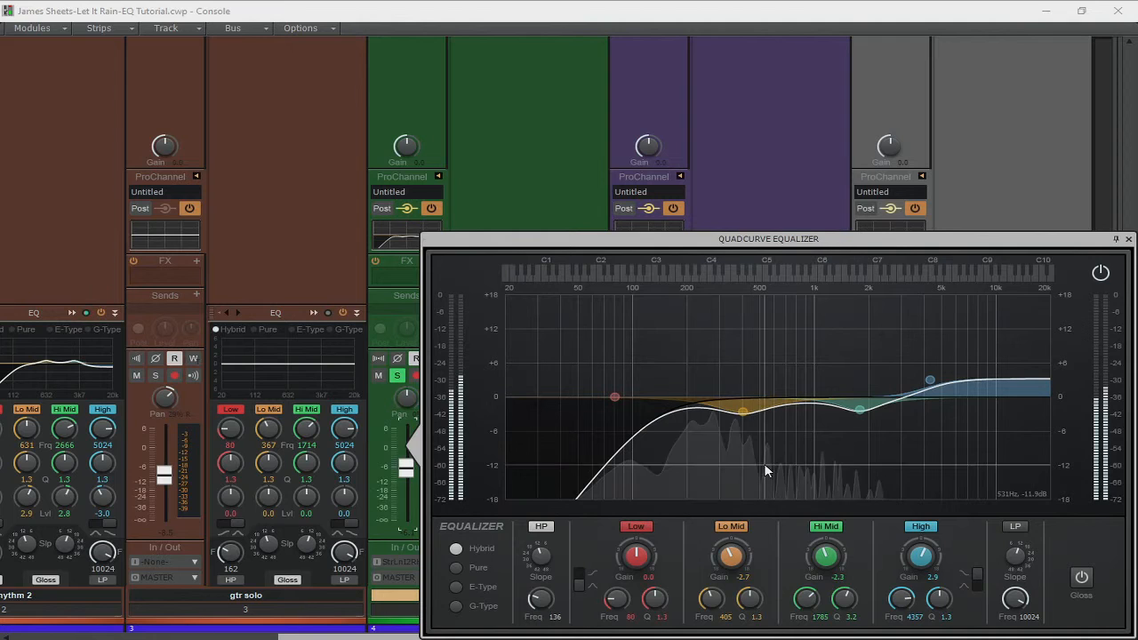
pyautogui.click(730, 526)
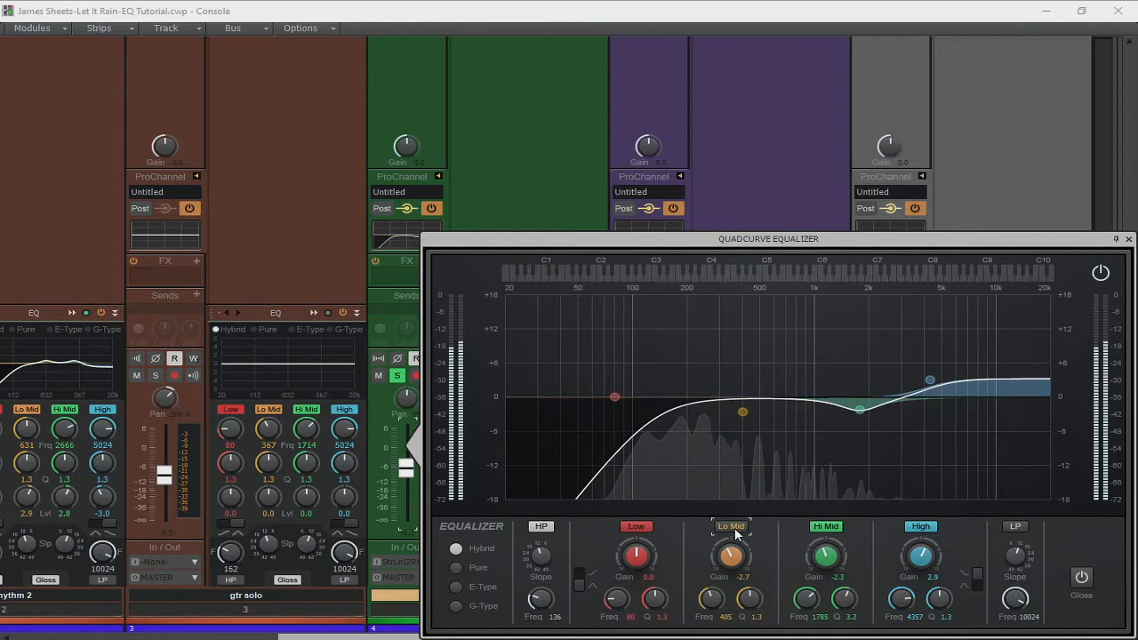
pyautogui.click(920, 526)
pyautogui.click(830, 527)
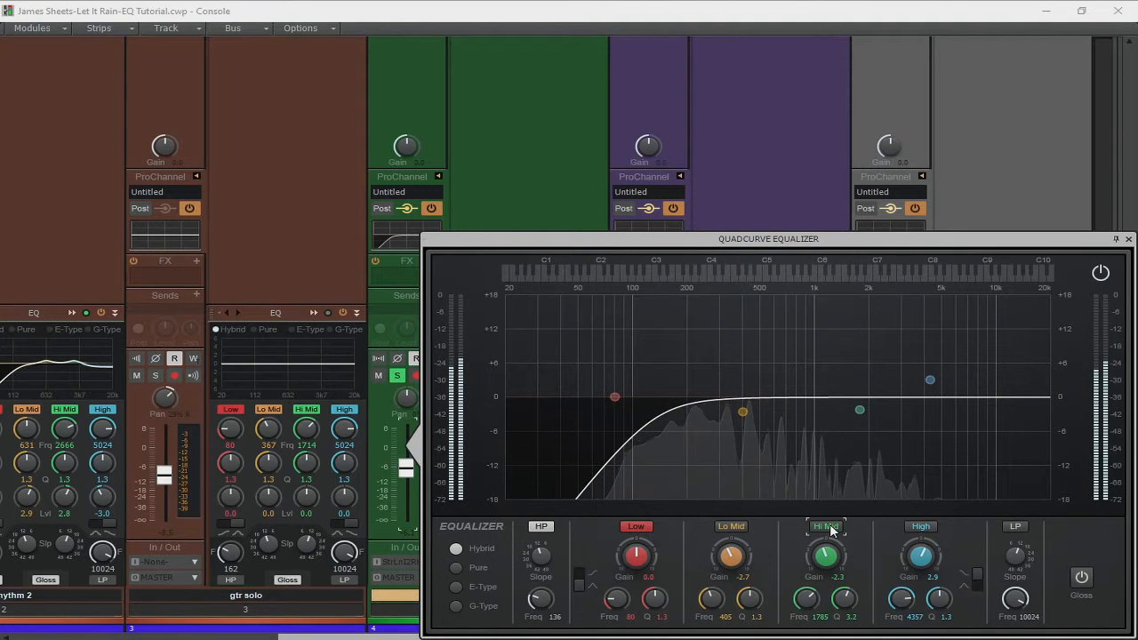
pyautogui.click(542, 526)
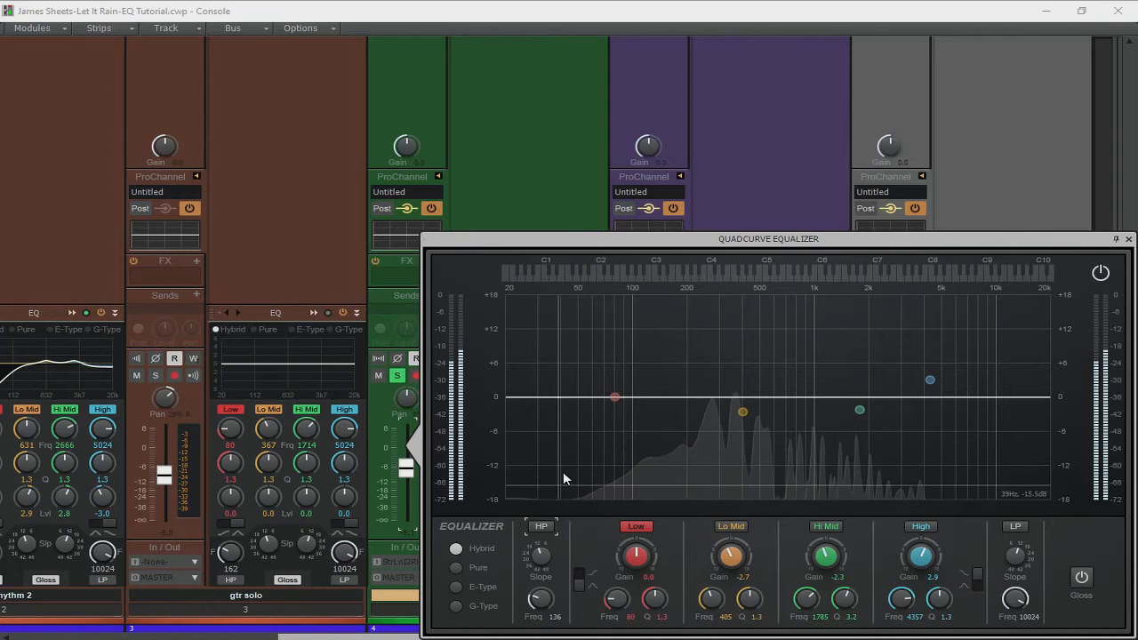
pyautogui.click(541, 526)
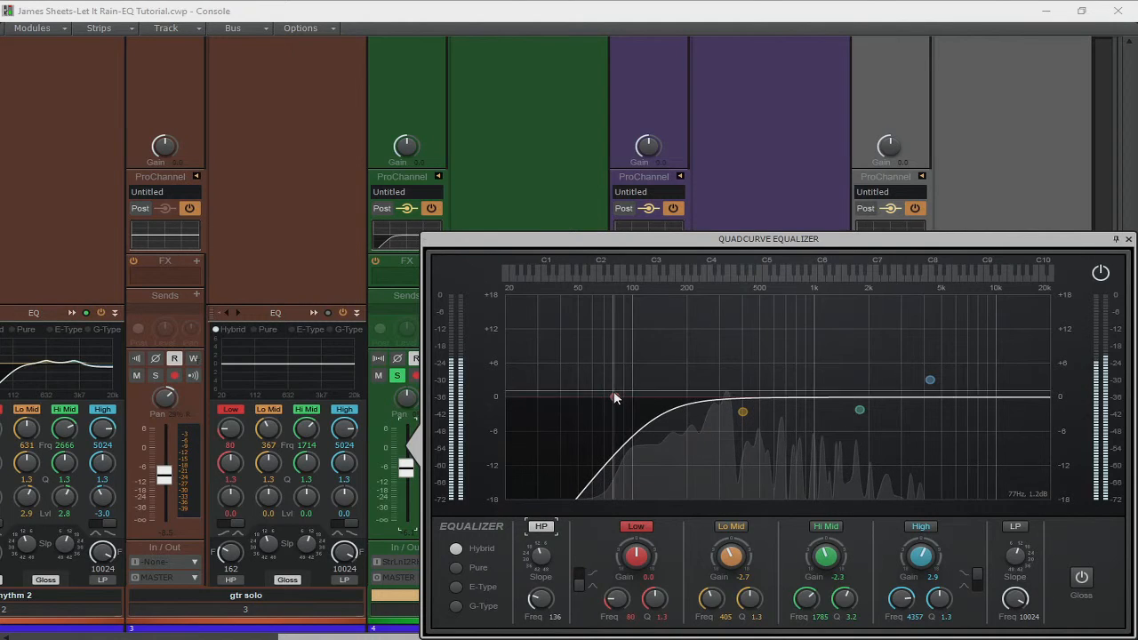
# Boost the keys Low band 4.2 dB at 159 Hz and stop playback.
pyautogui.moveTo(613, 398); pyautogui.dragTo(669, 372)
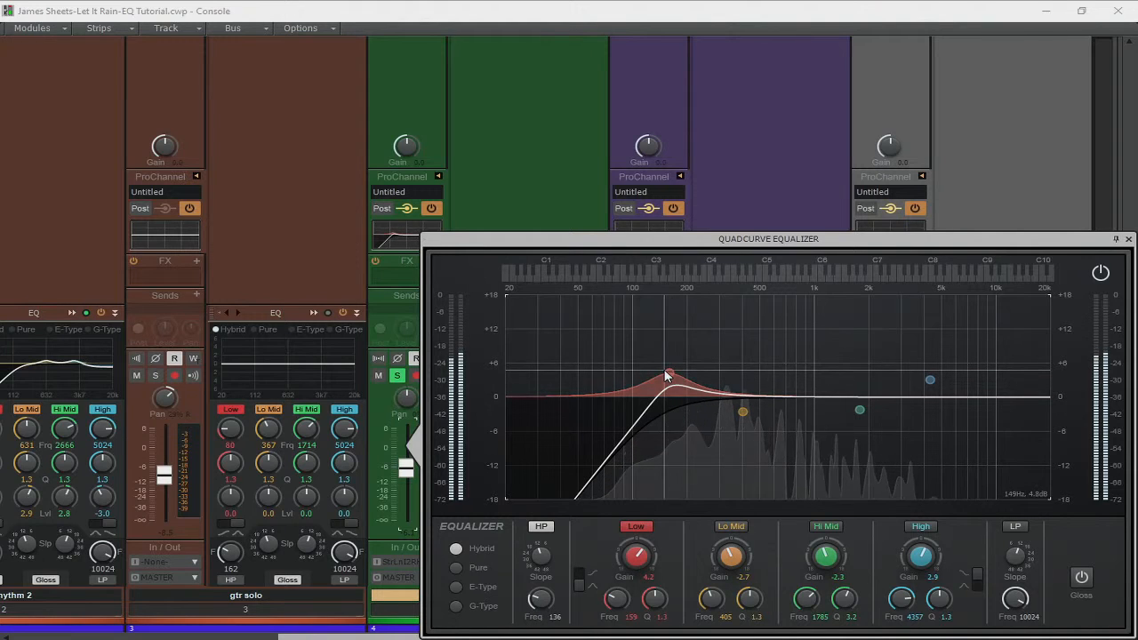
pyautogui.press('space')
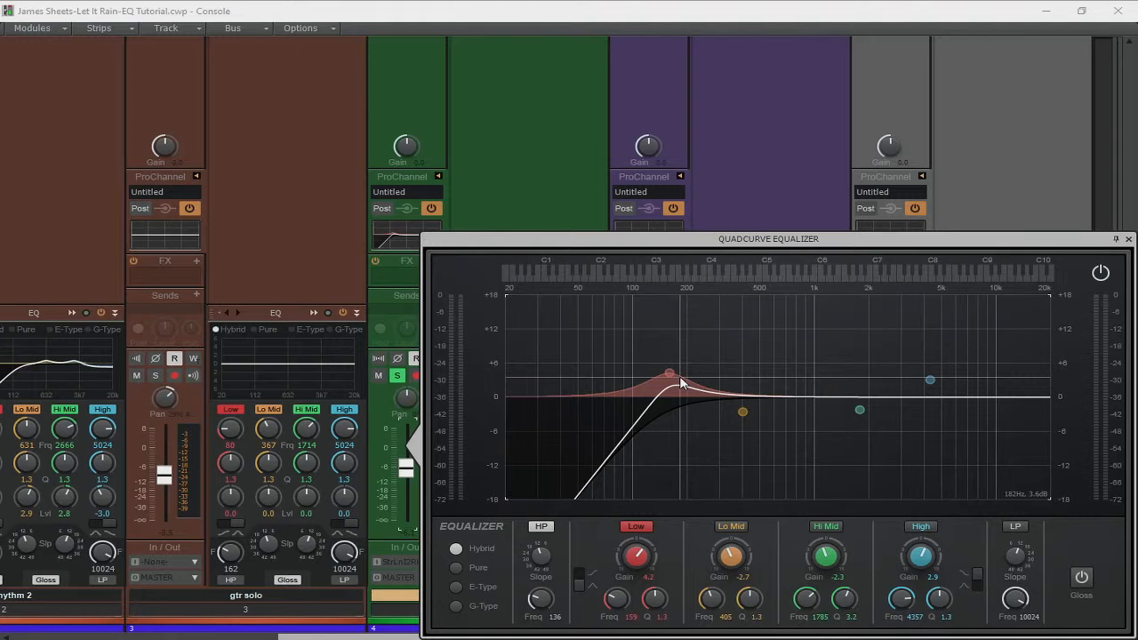
# Bypass the keys Low band and high-pass filter, then during playback re-enable the high-pass, Low, Lo Mid, Hi Mid and High one by one to compare.
pyautogui.click(635, 526)
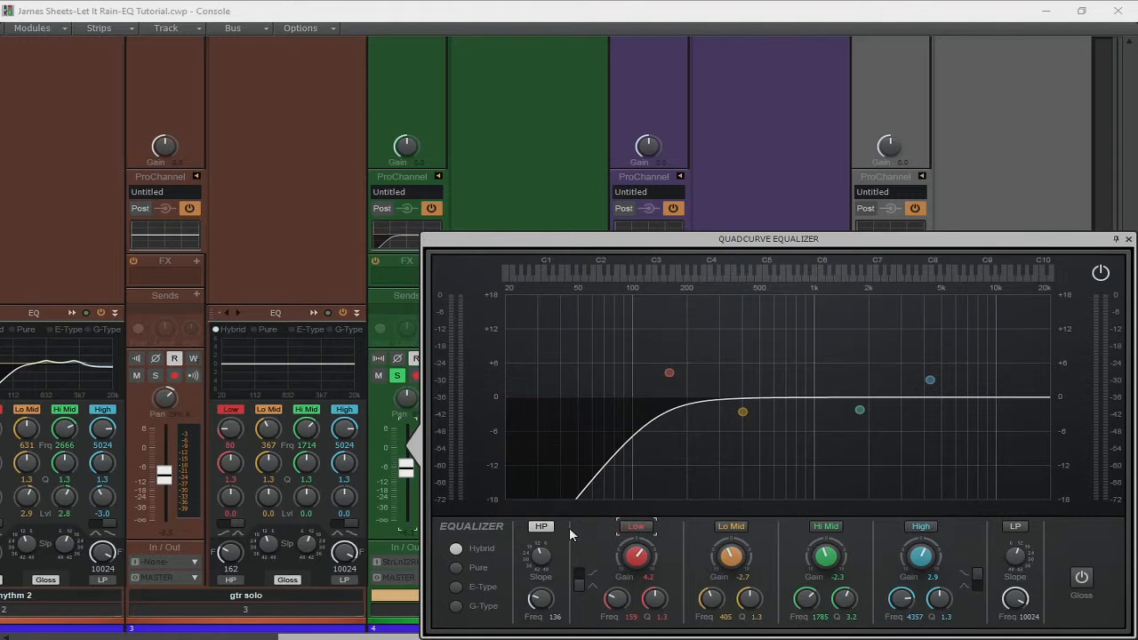
pyautogui.click(541, 528)
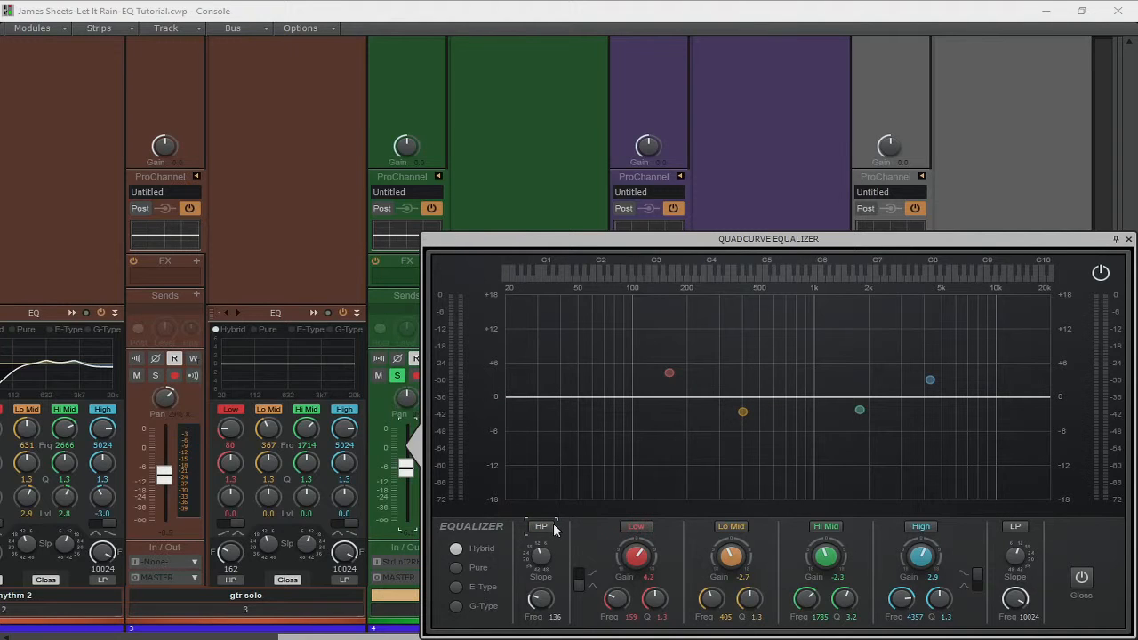
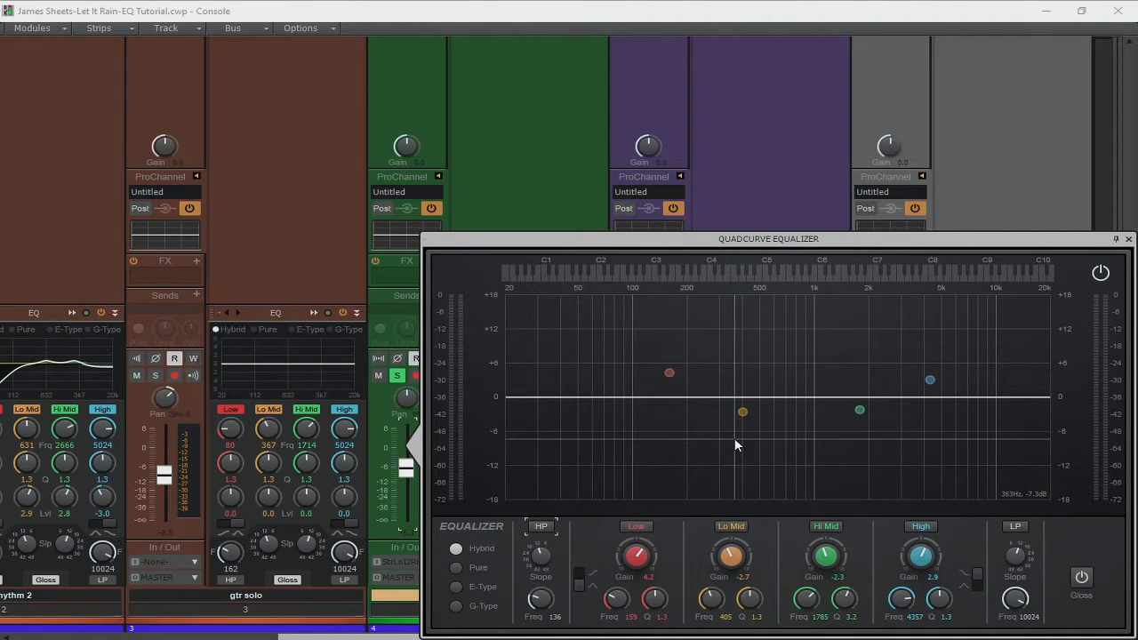
pyautogui.press('space')
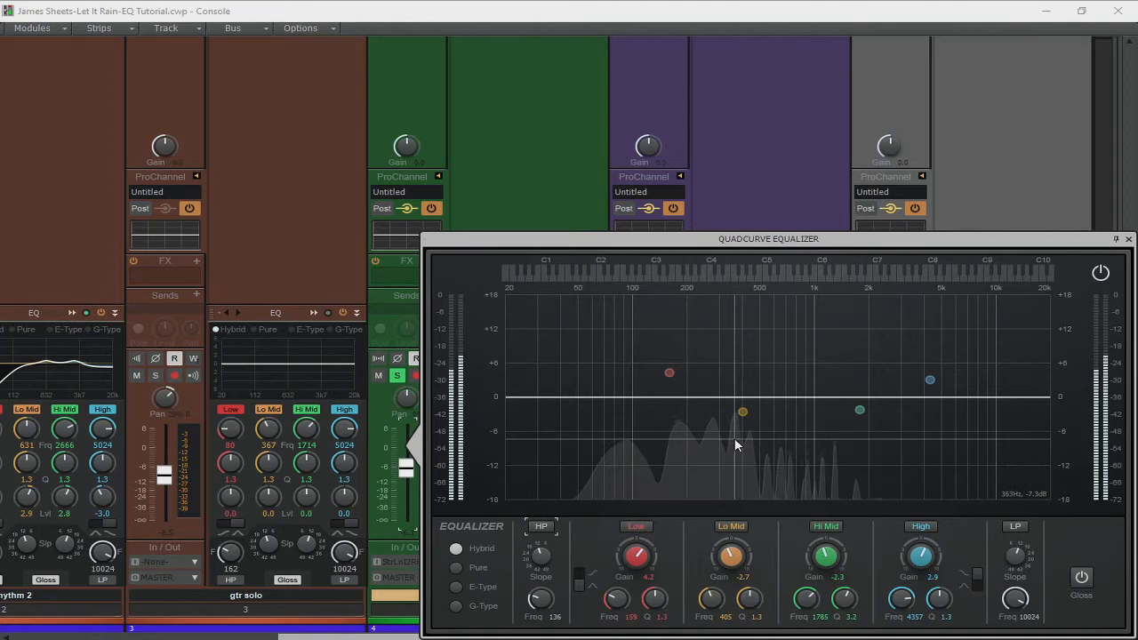
pyautogui.click(549, 532)
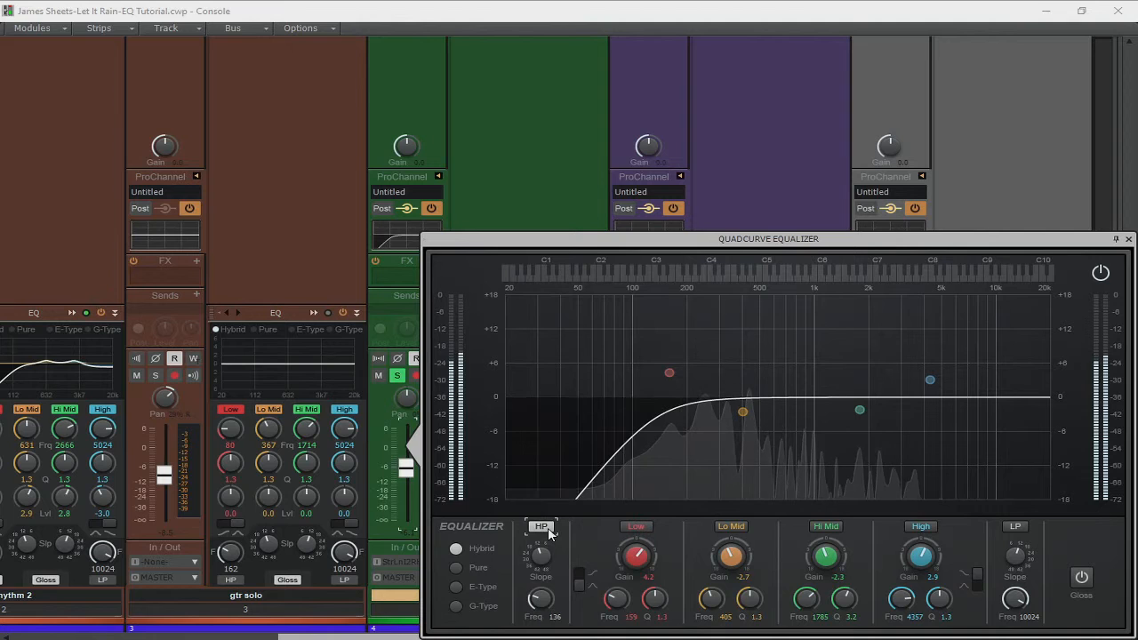
pyautogui.click(641, 528)
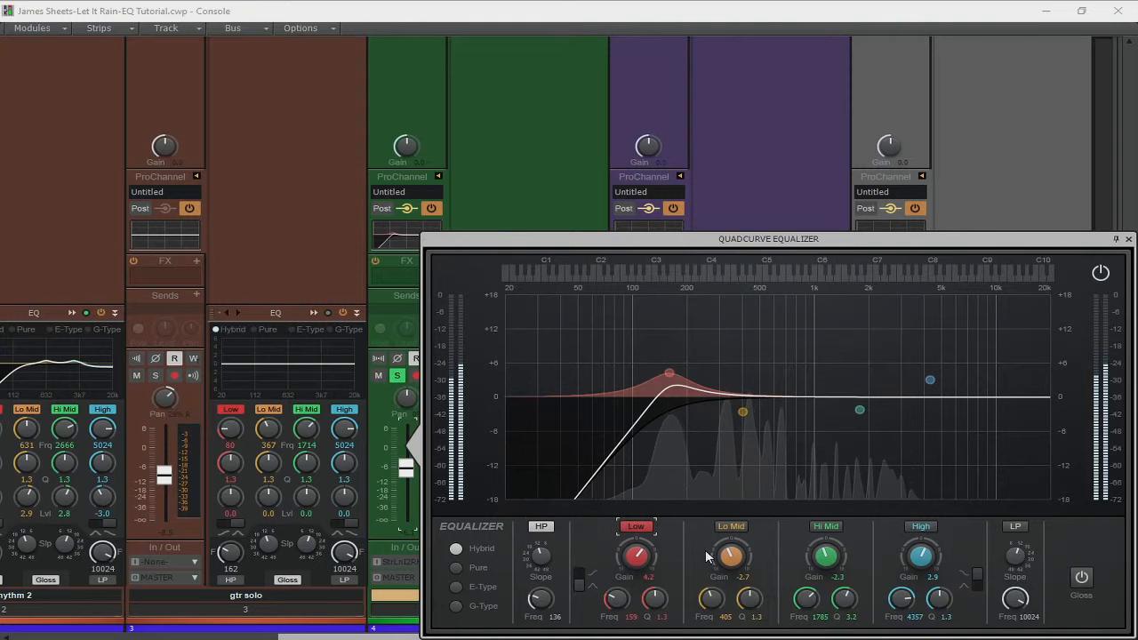
pyautogui.click(734, 528)
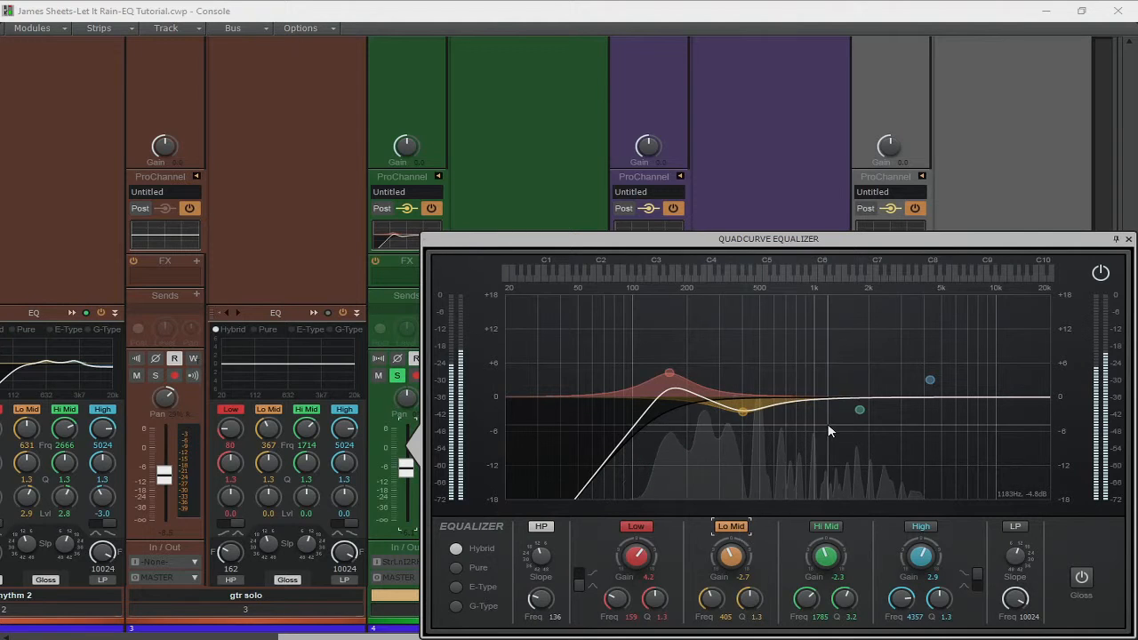
pyautogui.click(827, 527)
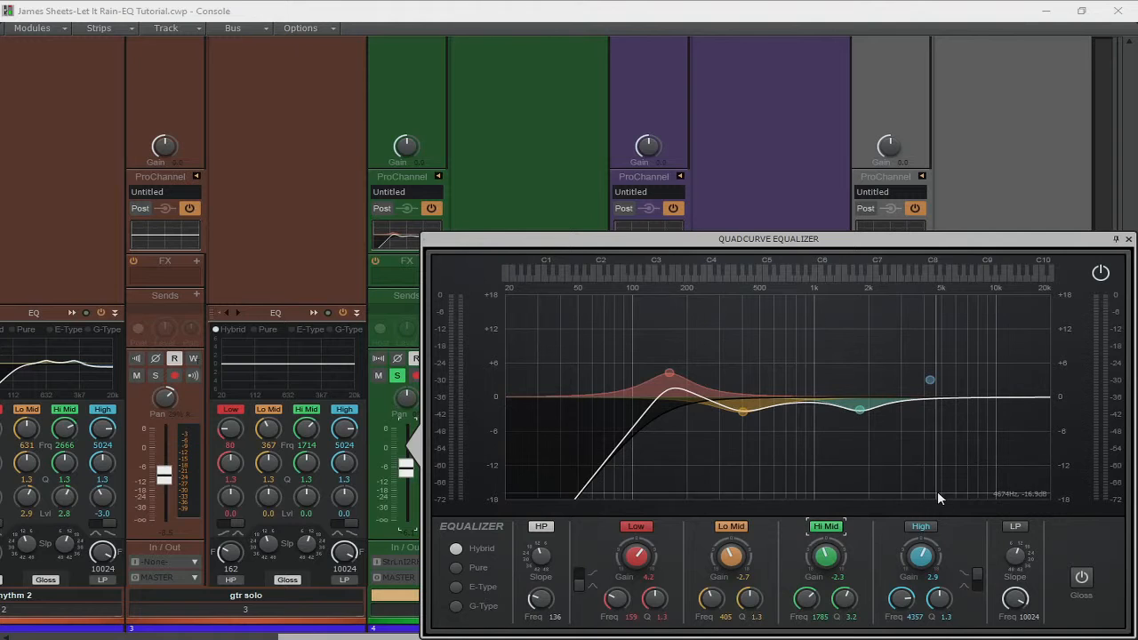
pyautogui.press('space')
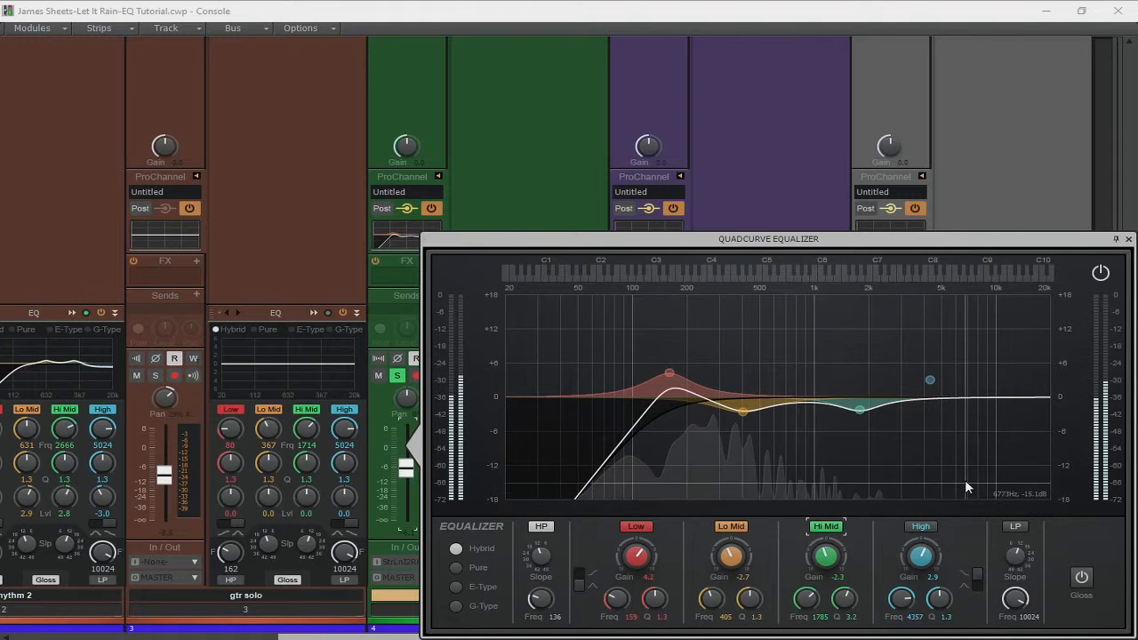
pyautogui.click(924, 531)
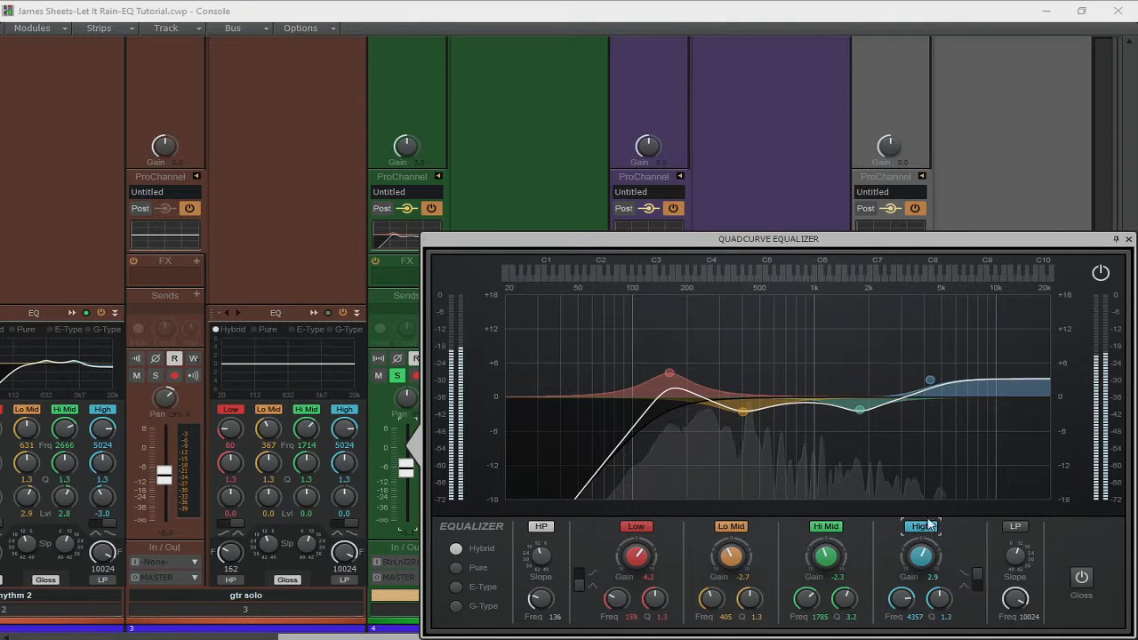
# Cut the keys Hi Mid band 2.7 dB at 1840 Hz and Lo Mid 2.9 dB at 480 Hz, and close the equalizer.
pyautogui.moveTo(858, 410)
pyautogui.mouseDown()
pyautogui.moveTo(868, 424)
pyautogui.moveTo(862, 412)
pyautogui.mouseUp()
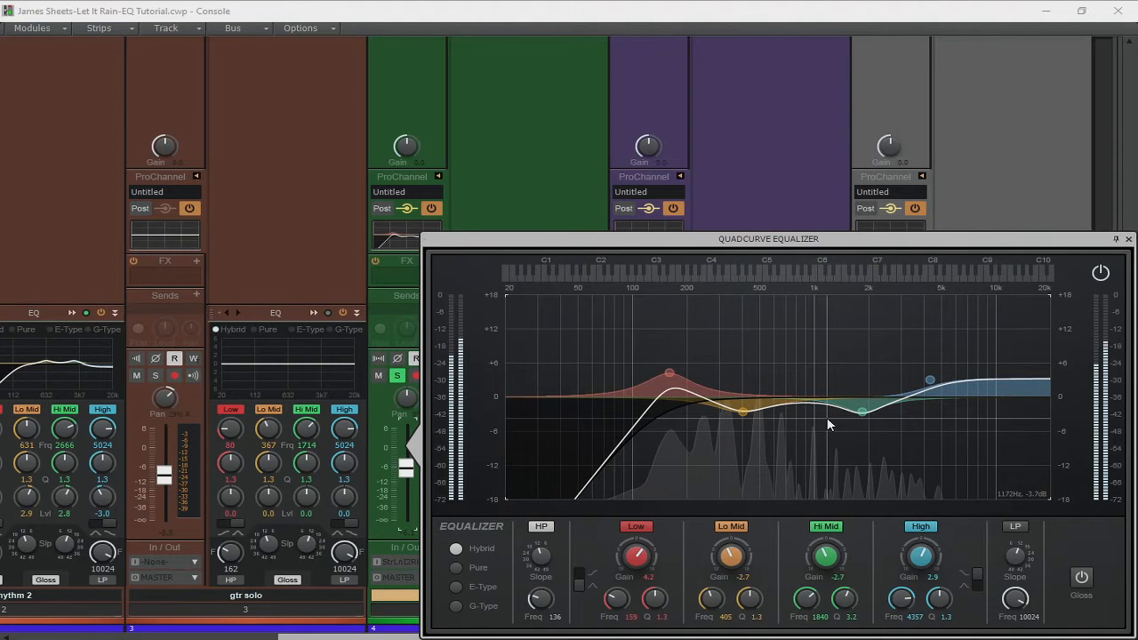
pyautogui.moveTo(743, 411); pyautogui.dragTo(756, 367)
pyautogui.moveTo(730, 556); pyautogui.dragTo(731, 598)
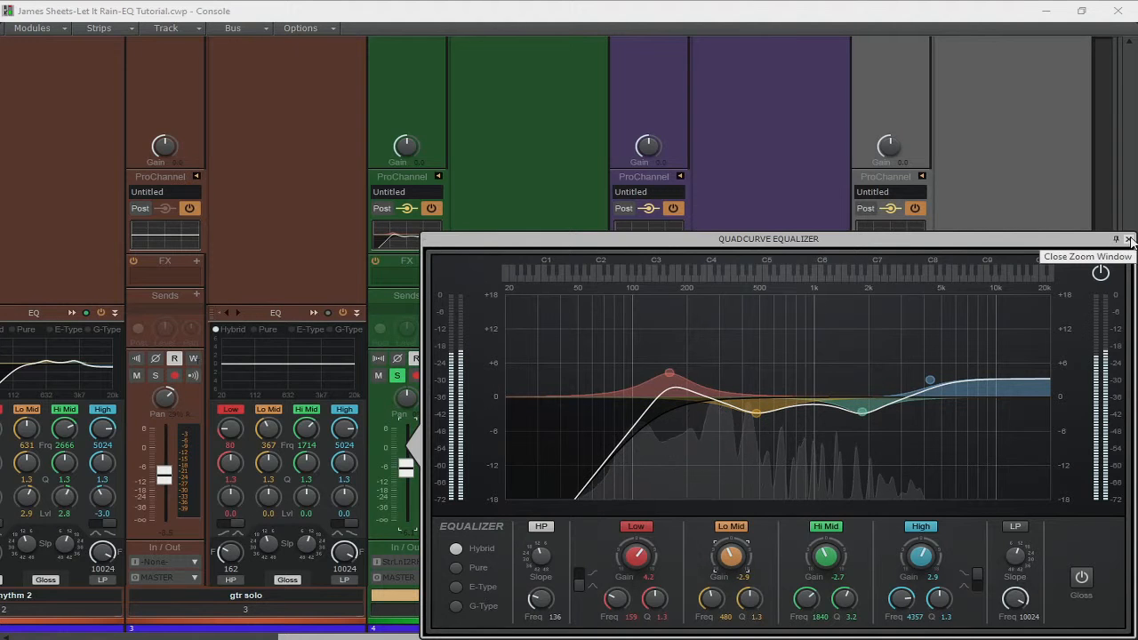
pyautogui.click(1129, 240)
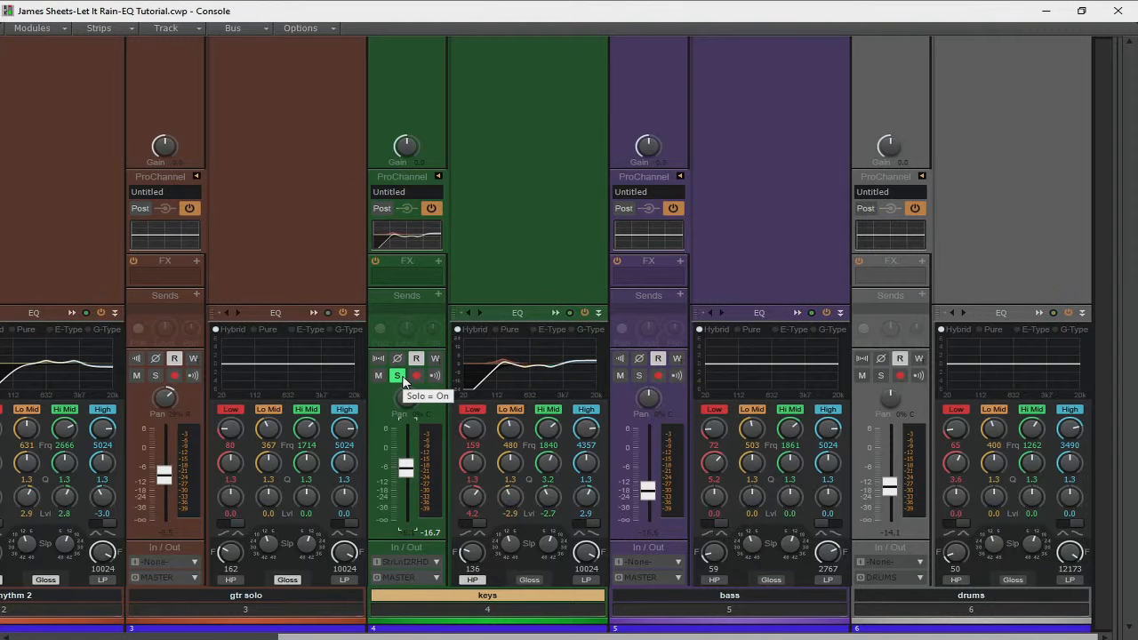
# Solo bass, keys, gtr solo and elec rhythm 2 to hear the bass together with the other instruments.
pyautogui.click(397, 376)
pyautogui.click(639, 376)
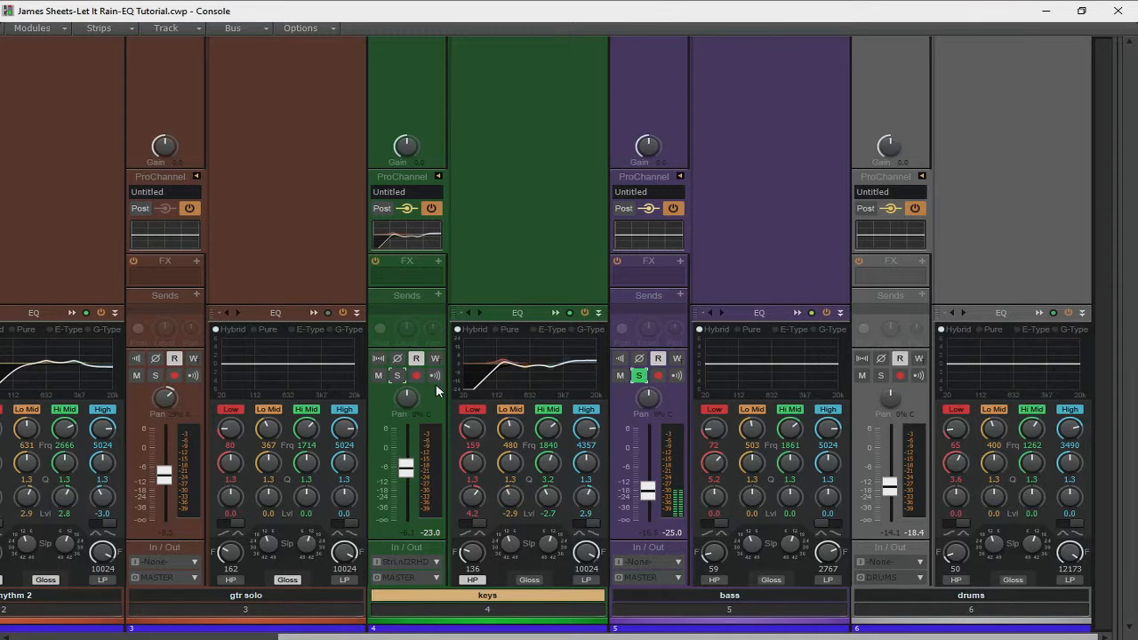
pyautogui.click(397, 377)
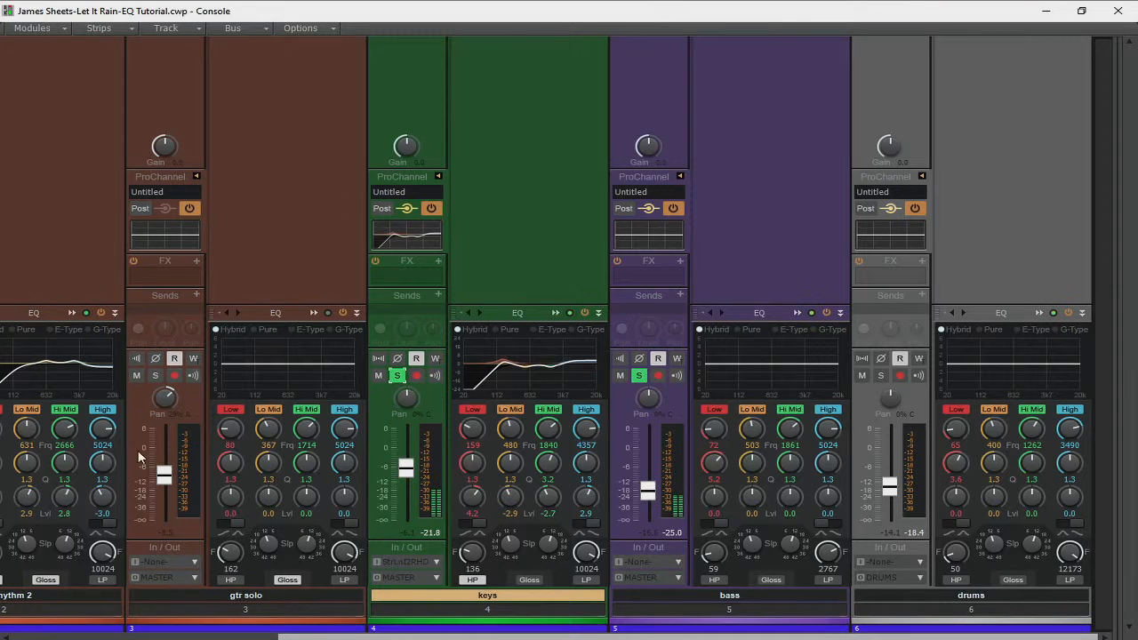
pyautogui.moveTo(372, 631); pyautogui.dragTo(220, 530)
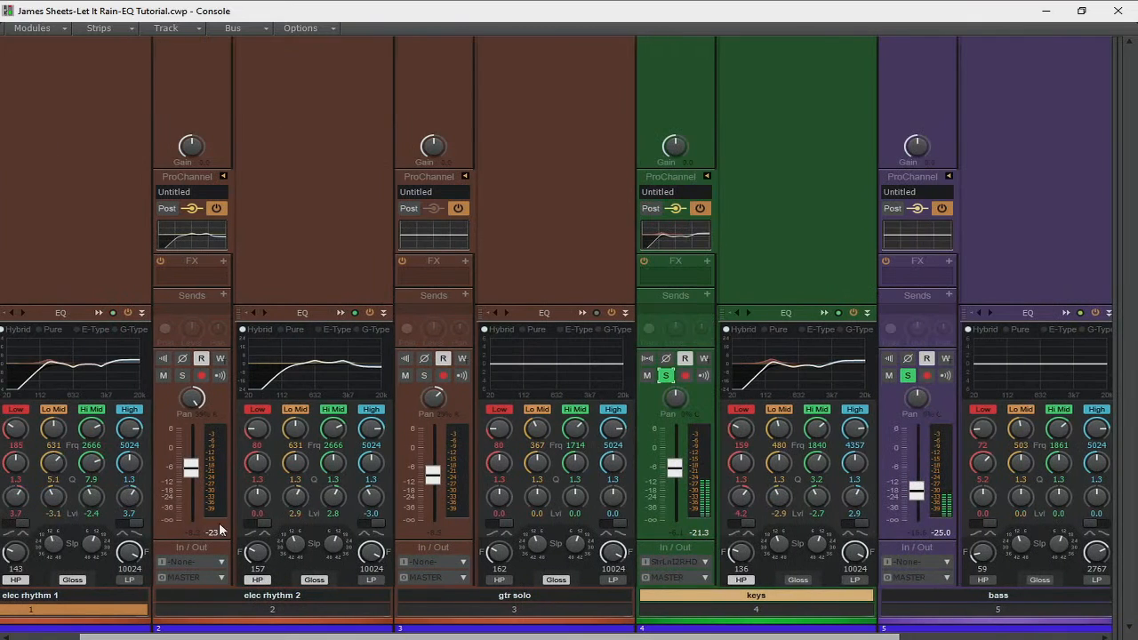
pyautogui.click(424, 375)
pyautogui.click(182, 376)
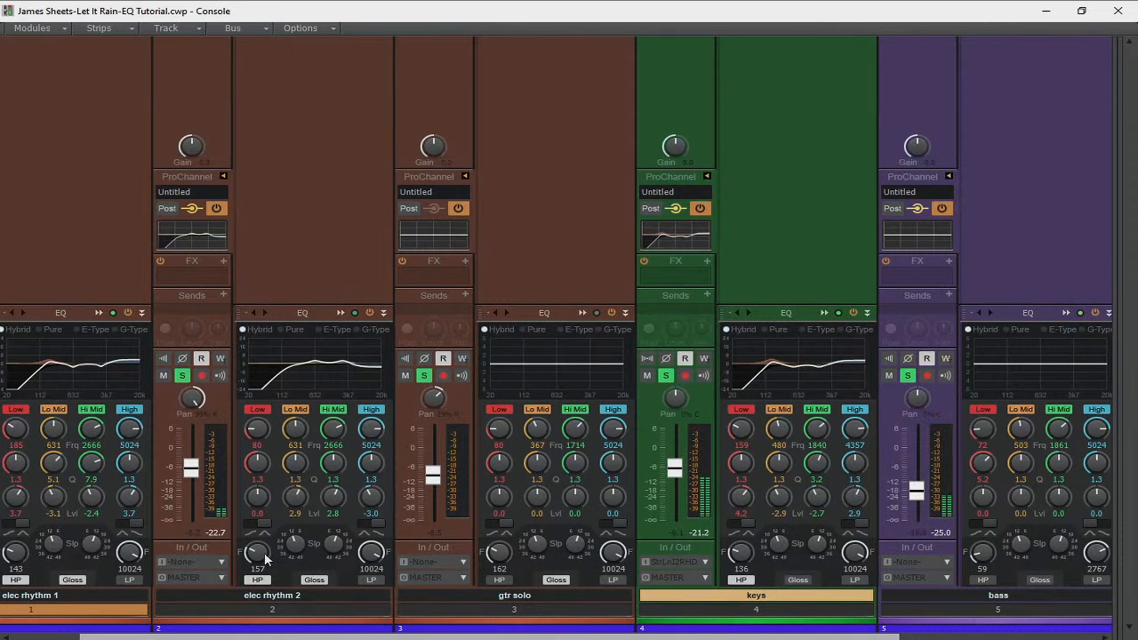
pyautogui.moveTo(404, 637); pyautogui.dragTo(120, 524)
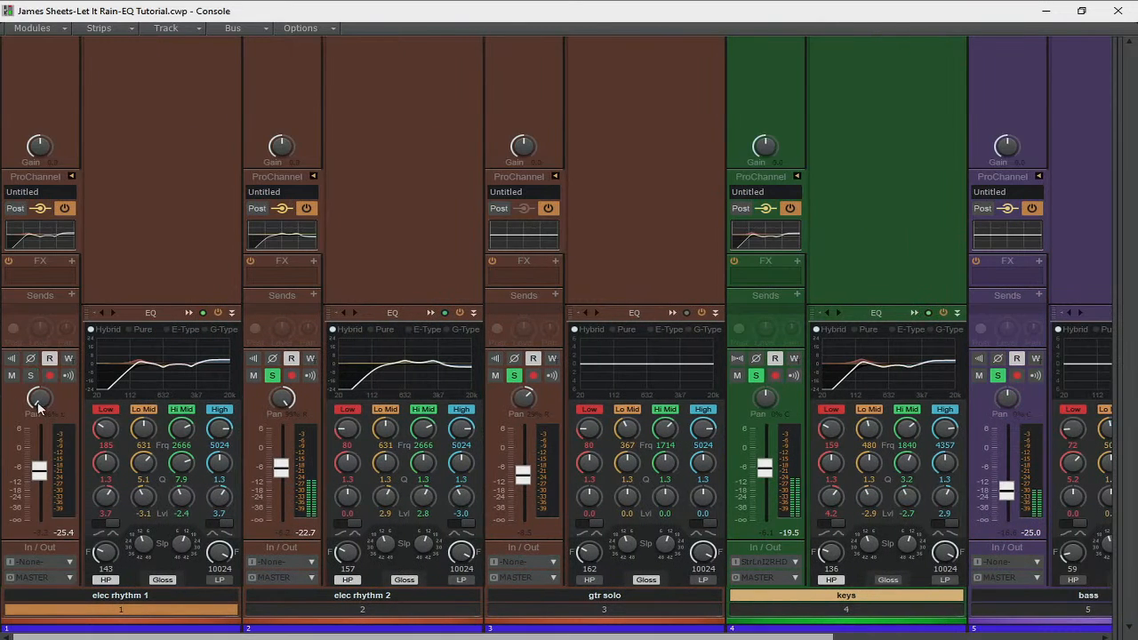
# Open the bass track's expanded equalizer and enable its low-pass filter.
pyautogui.moveTo(447, 639); pyautogui.dragTo(760, 638)
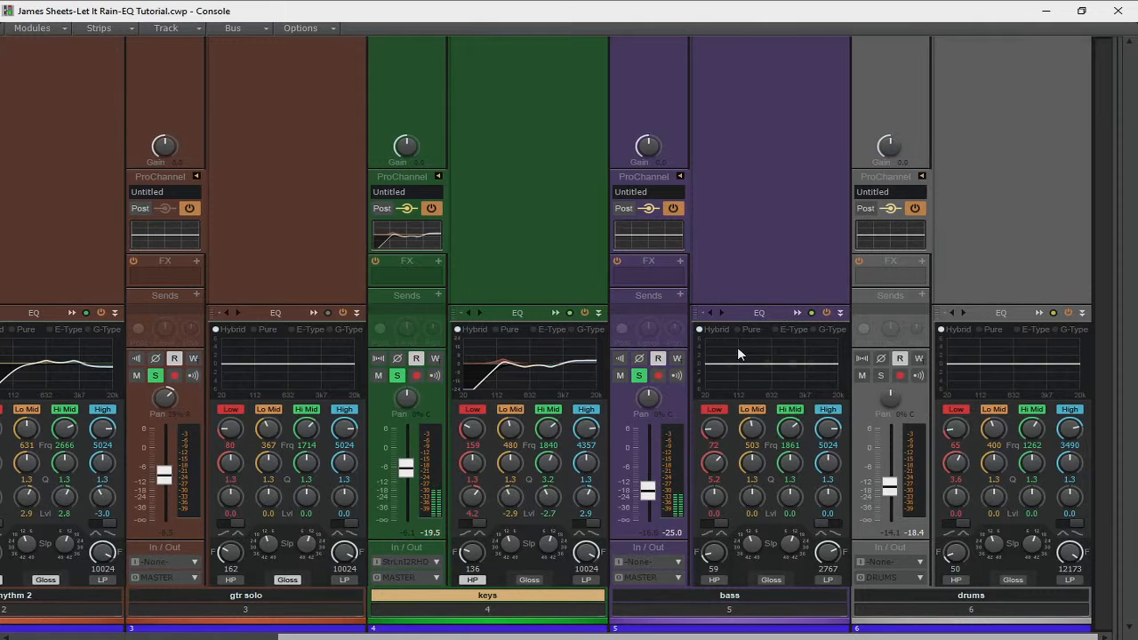
pyautogui.click(796, 312)
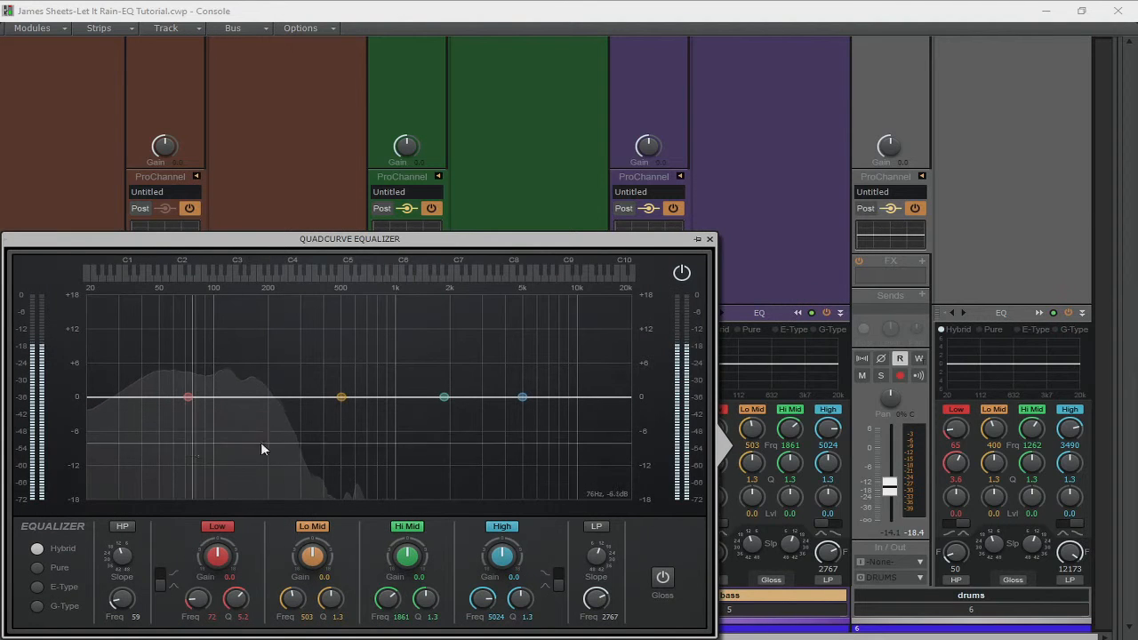
pyautogui.click(597, 526)
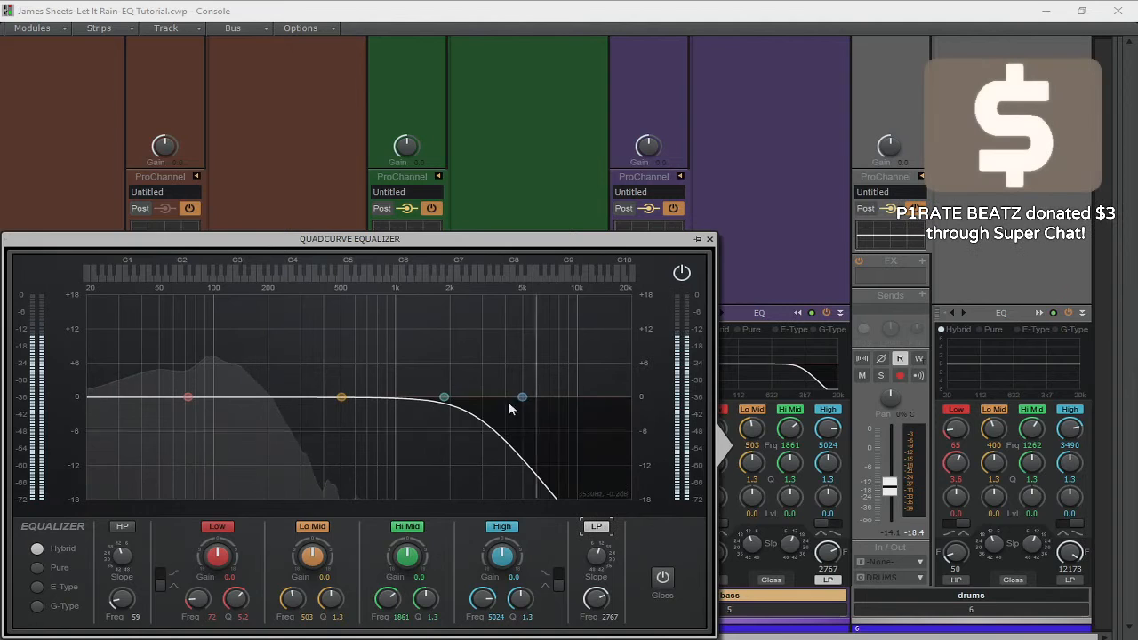
# Set the bass low-pass filter to 2335 Hz and boost the High band 5.0 dB at 1403 Hz.
pyautogui.moveTo(600, 606); pyautogui.dragTo(599, 625)
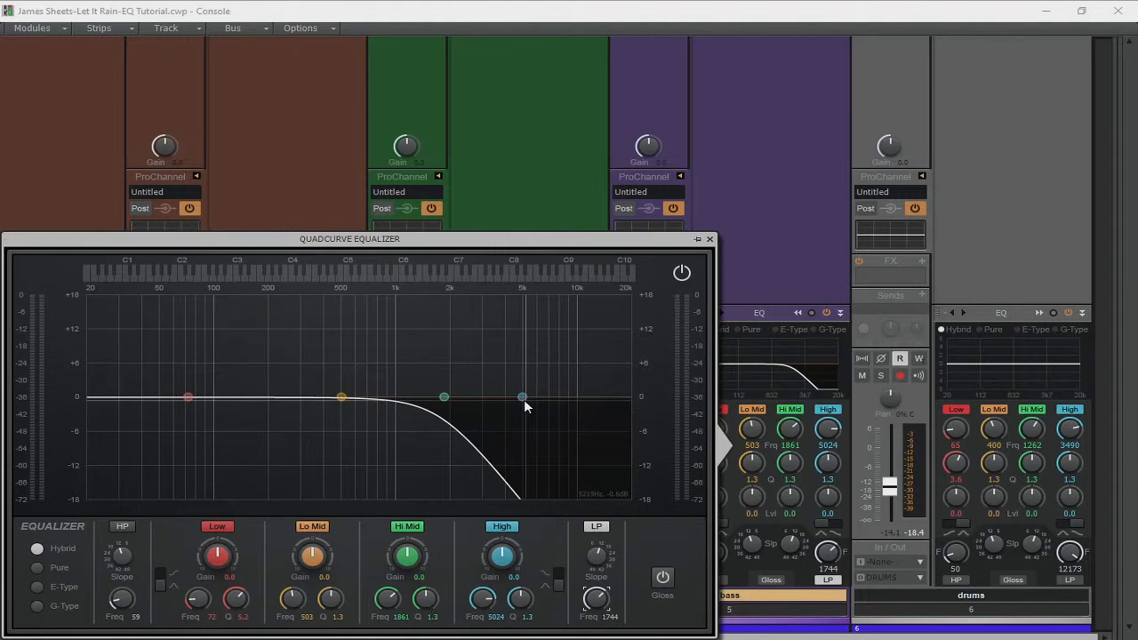
pyautogui.moveTo(524, 399); pyautogui.dragTo(430, 365)
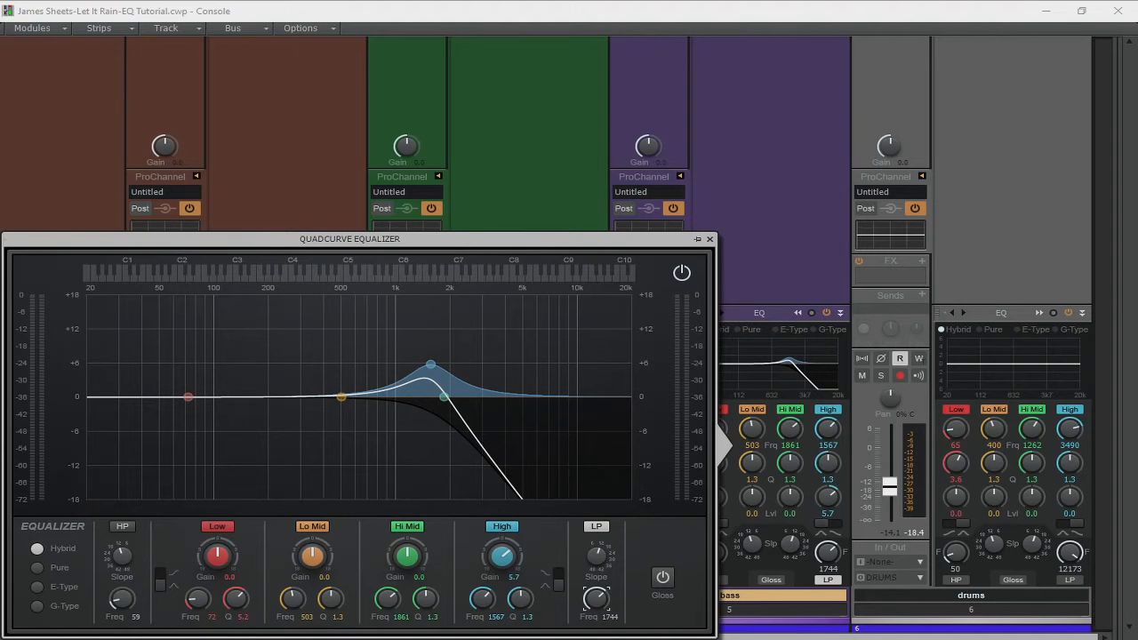
pyautogui.moveTo(595, 598); pyautogui.dragTo(595, 588)
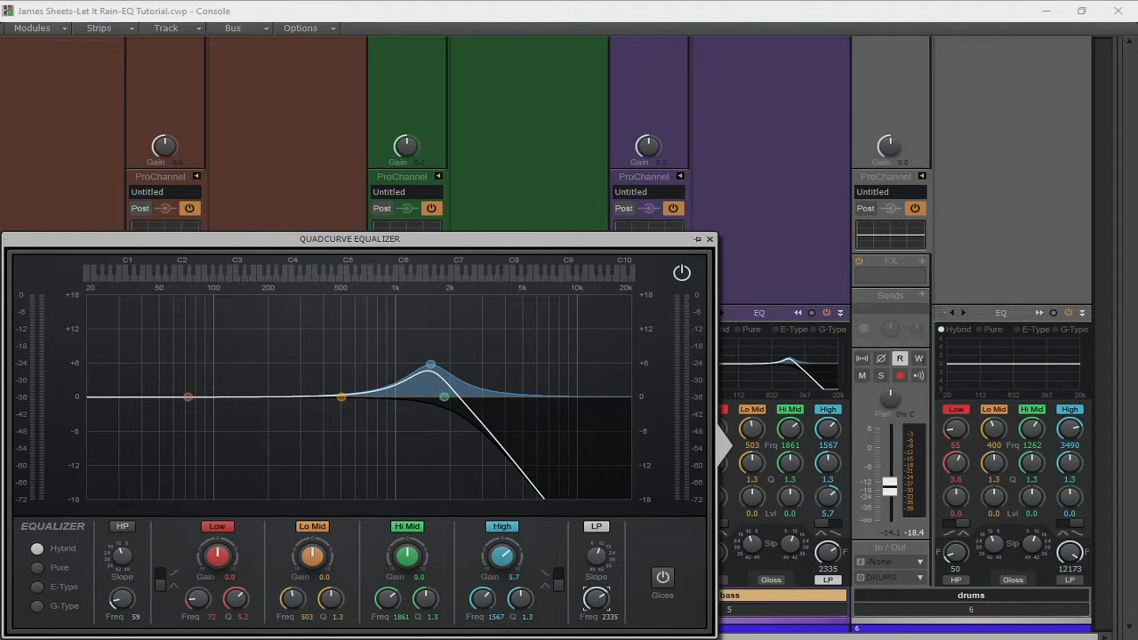
pyautogui.moveTo(430, 365)
pyautogui.mouseDown()
pyautogui.moveTo(441, 327)
pyautogui.moveTo(425, 330)
pyautogui.moveTo(421, 368)
pyautogui.mouseUp()
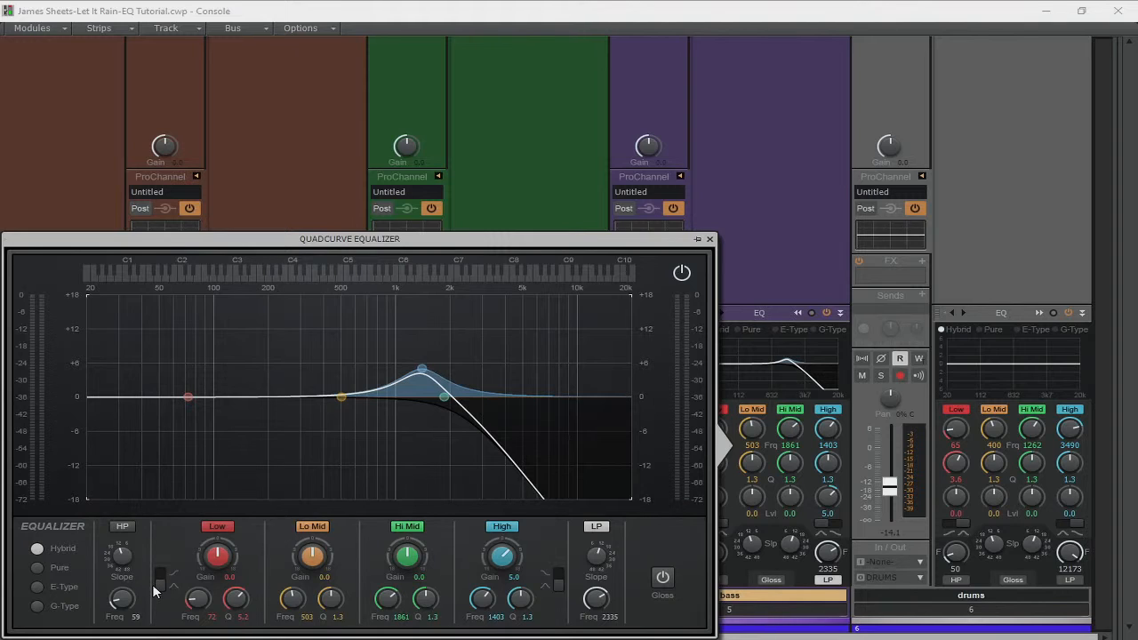
# Enable the bass high-pass filter at 59 Hz, switching it off and on again during playback to compare.
pyautogui.click(125, 527)
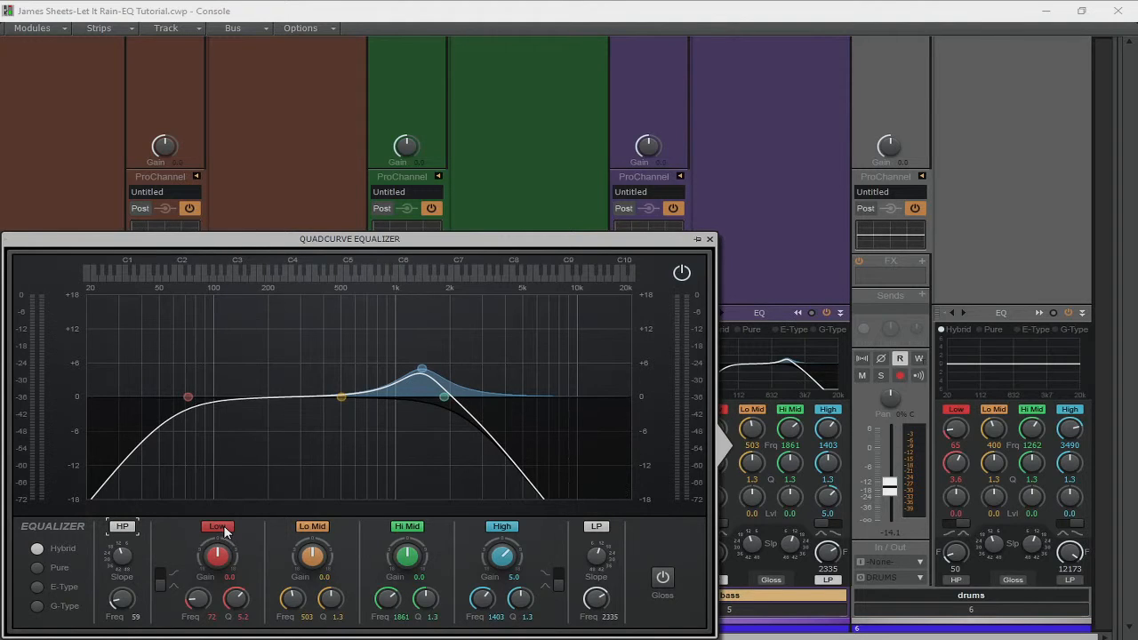
pyautogui.press('space')
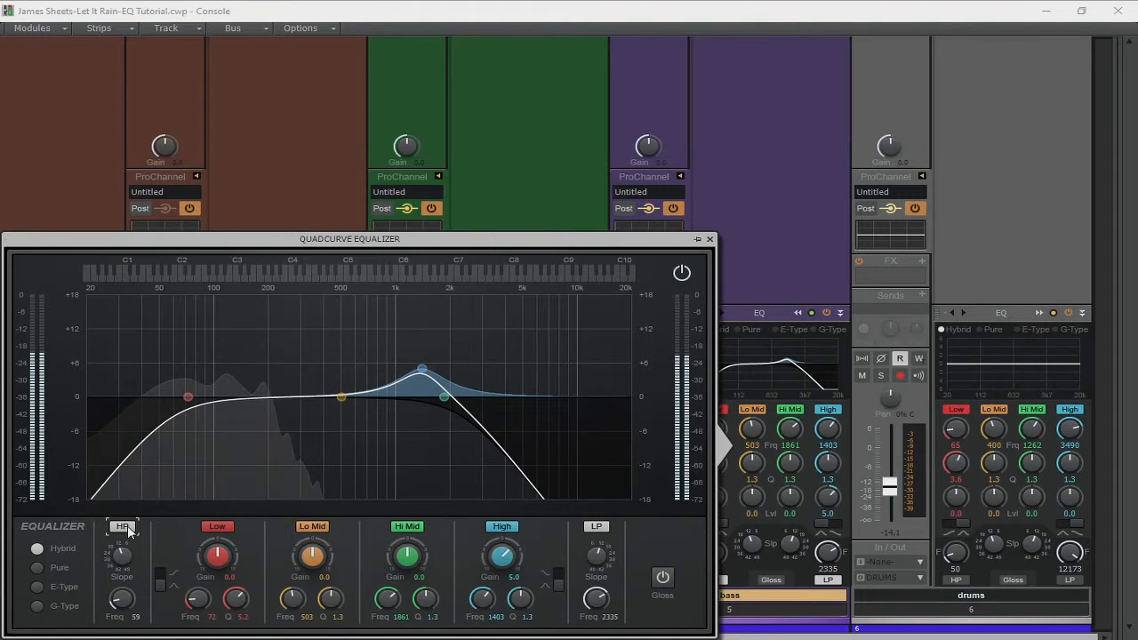
pyautogui.click(123, 527)
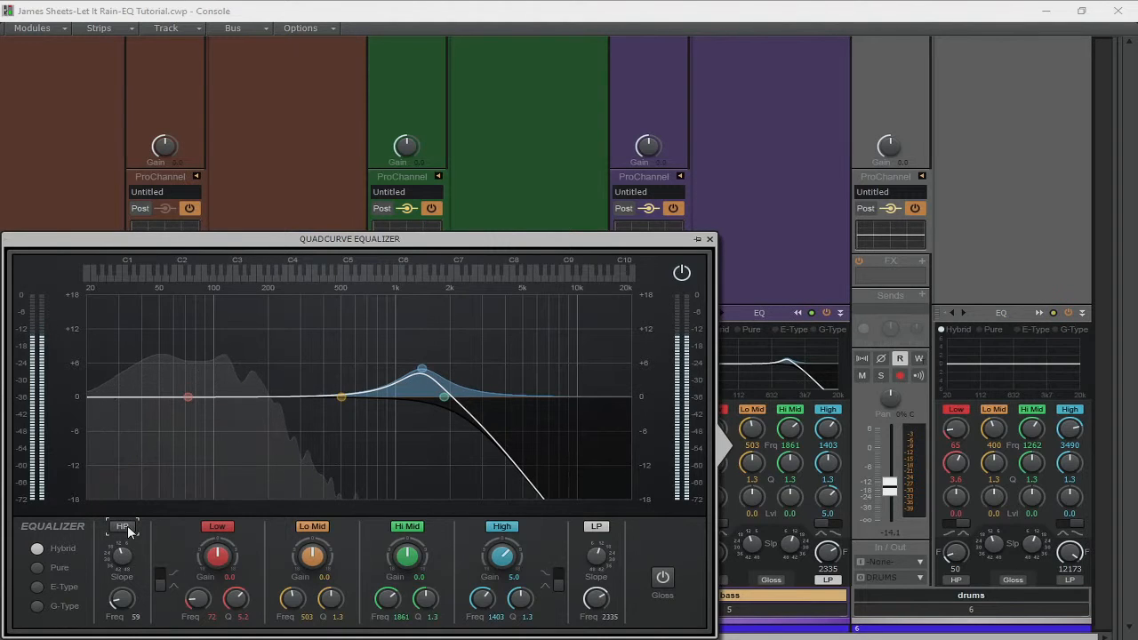
pyautogui.click(124, 527)
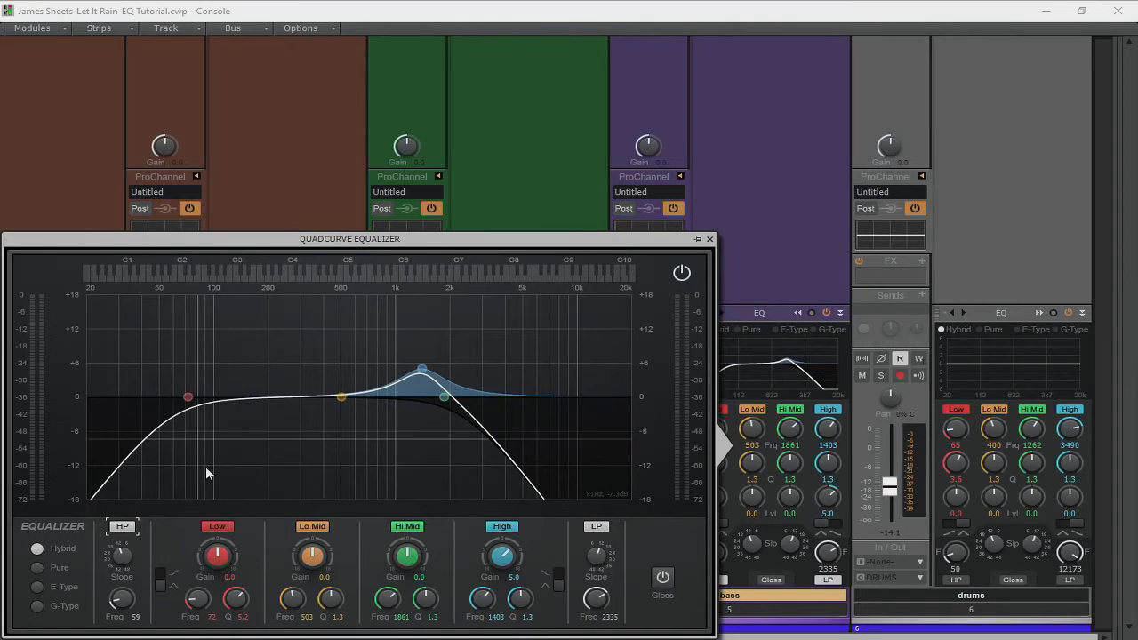
# During playback, boost the bass Low band 6.8 dB at 72 Hz, cut Lo Mid 2.4 dB at 475 Hz, and close the equalizer.
pyautogui.press('space')
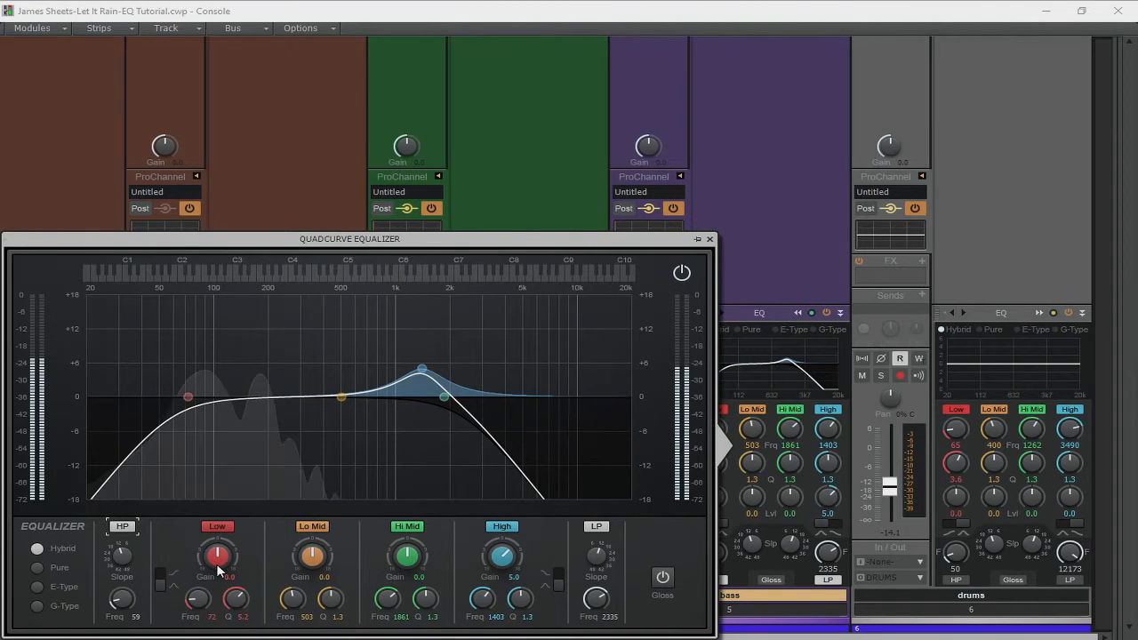
pyautogui.moveTo(216, 563); pyautogui.dragTo(216, 525)
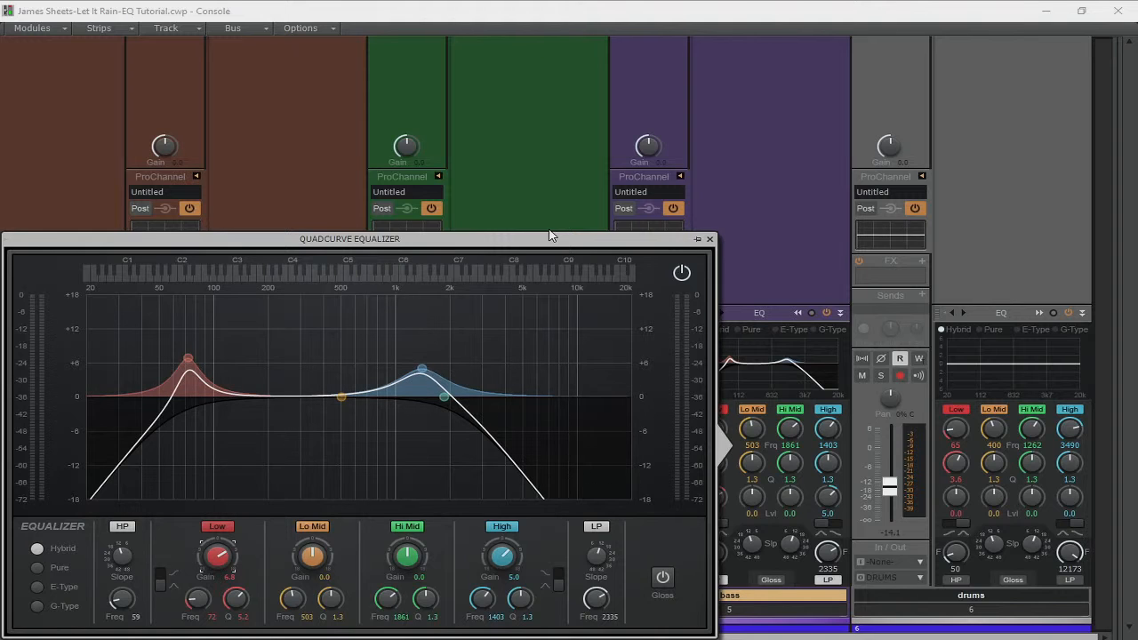
pyautogui.press('space')
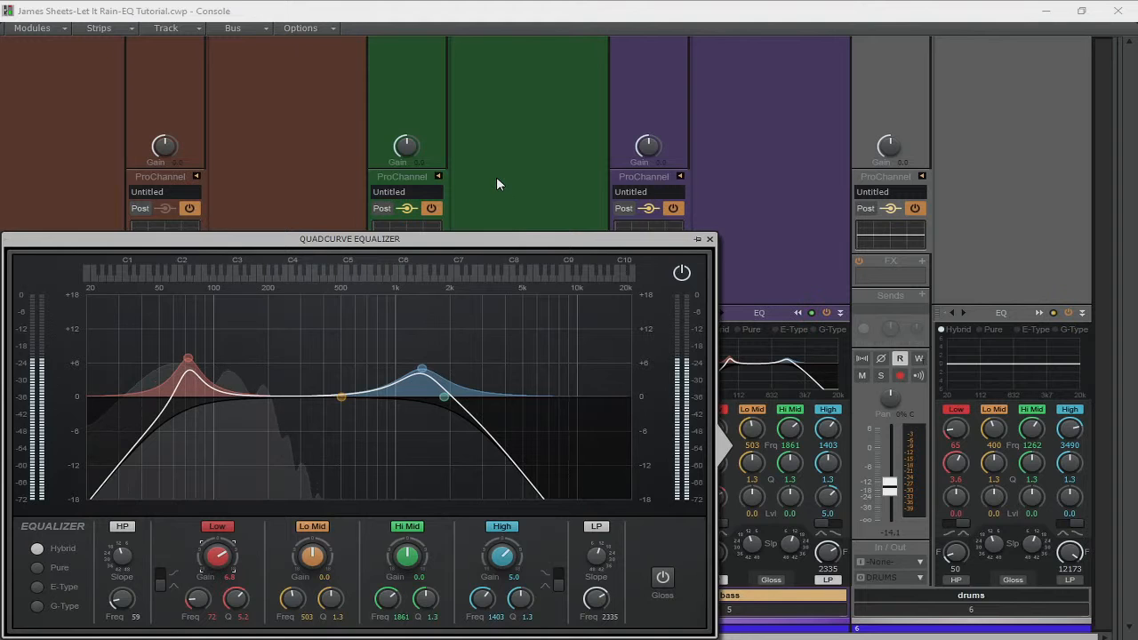
pyautogui.moveTo(341, 396); pyautogui.dragTo(323, 360)
pyautogui.moveTo(294, 359); pyautogui.dragTo(336, 410)
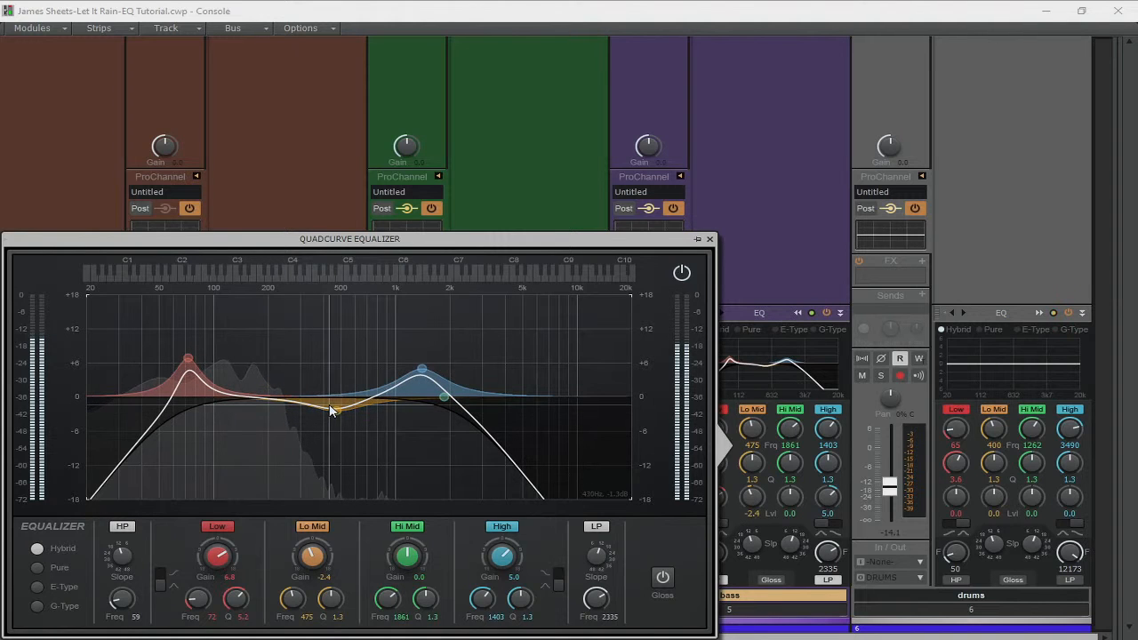
pyautogui.click(709, 239)
# Raise the bass fader slightly and move the bass Lo Mid cut to 258 Hz at -1.7 dB in the expanded equalizer.
pyautogui.moveTo(648, 490); pyautogui.dragTo(648, 481)
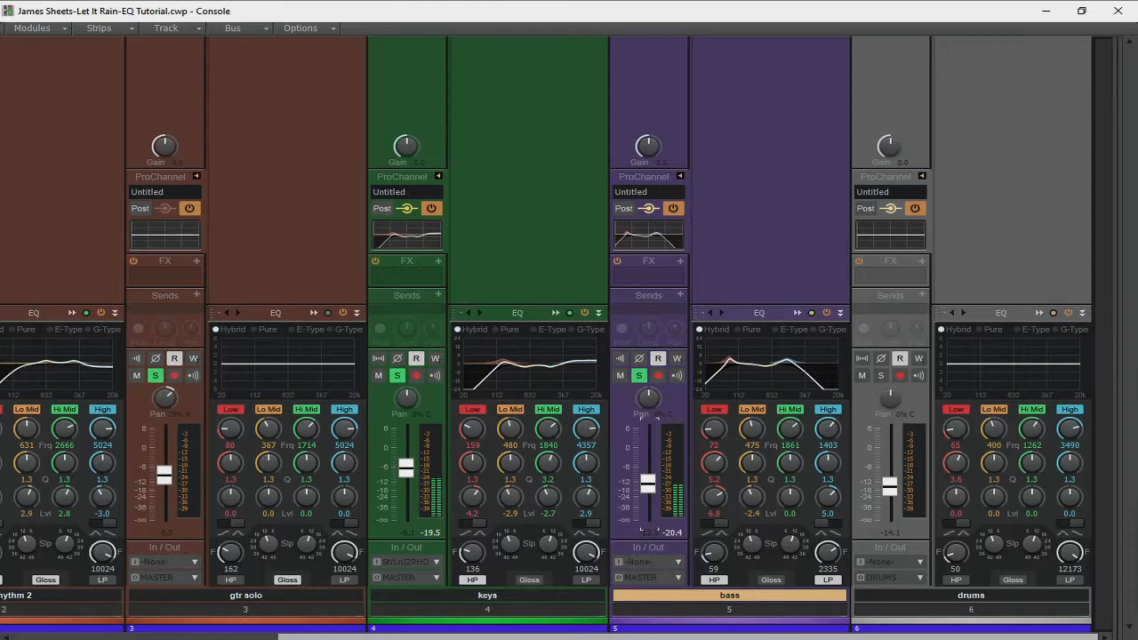
pyautogui.click(797, 313)
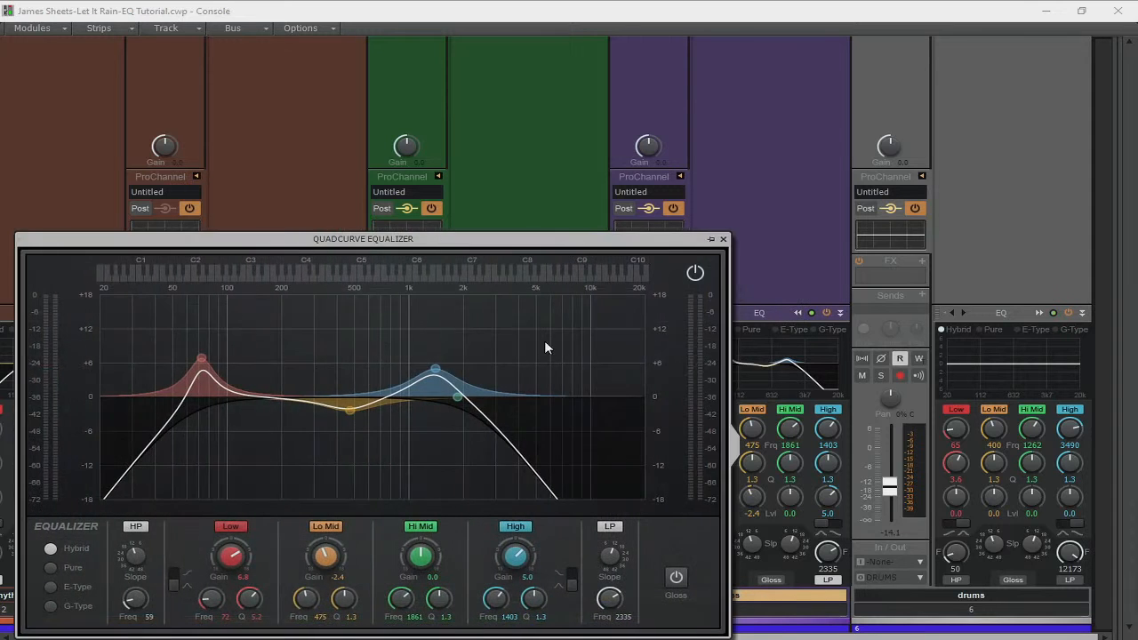
pyautogui.moveTo(336, 409); pyautogui.dragTo(288, 406)
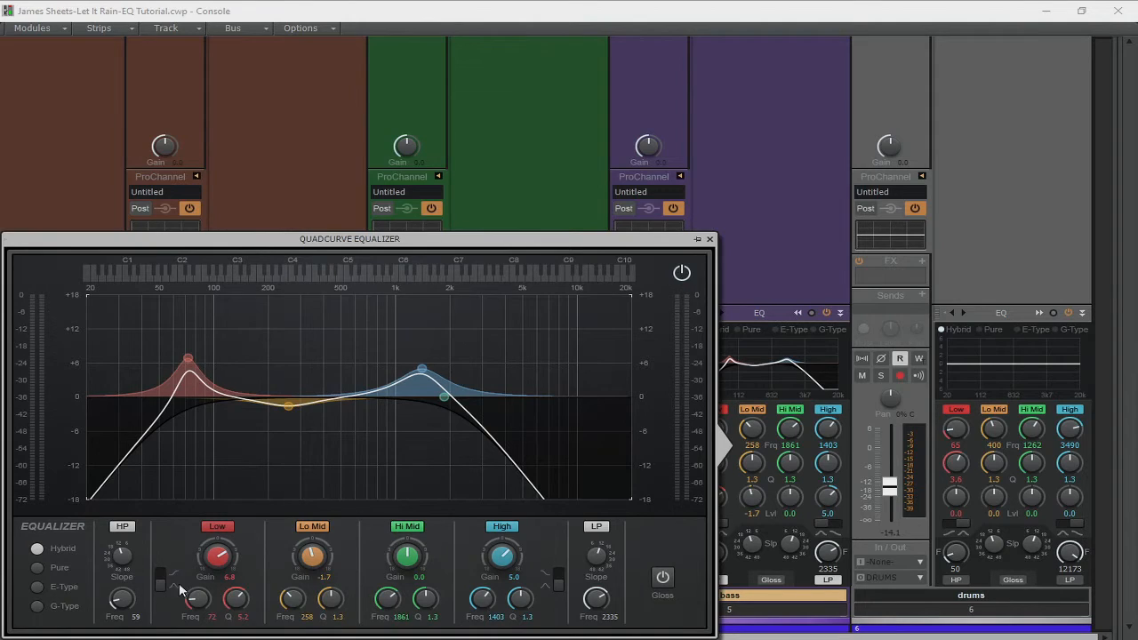
pyautogui.click(709, 240)
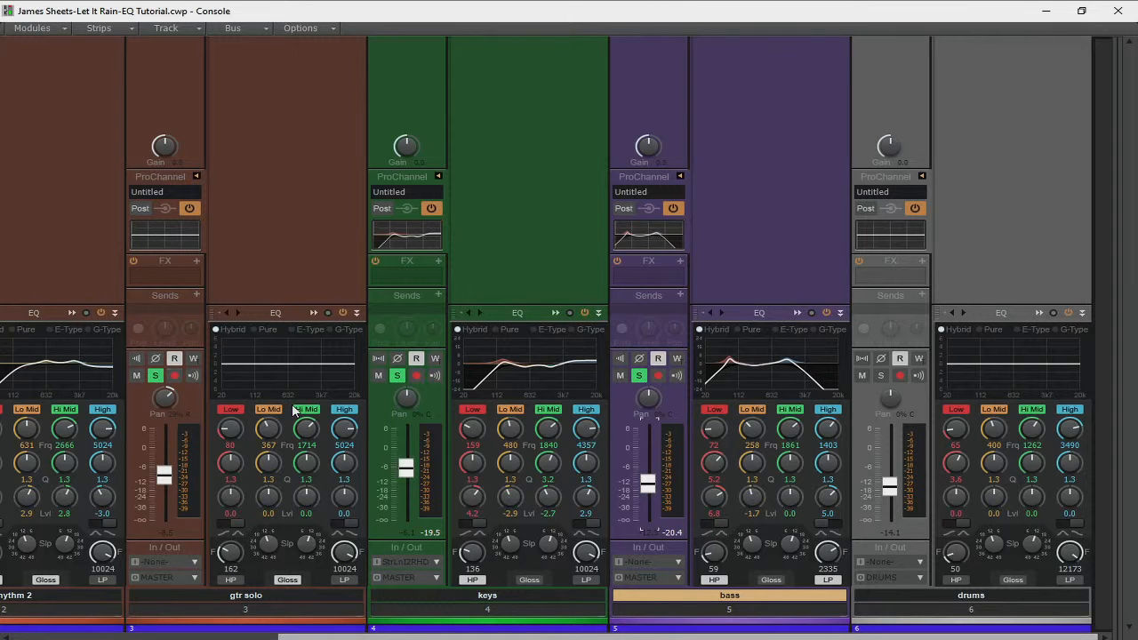
# Return to the track view, show the whole song, and move playback into the Solo section at about 4:09.
pyautogui.click(1047, 10)
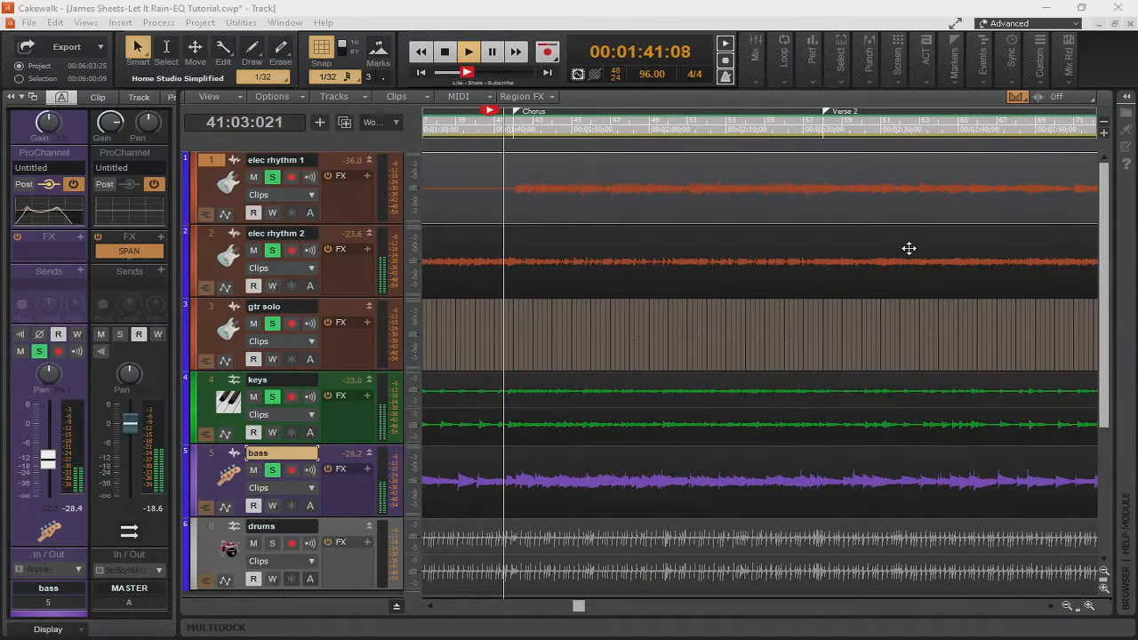
pyautogui.scroll(-2, 860, 276)
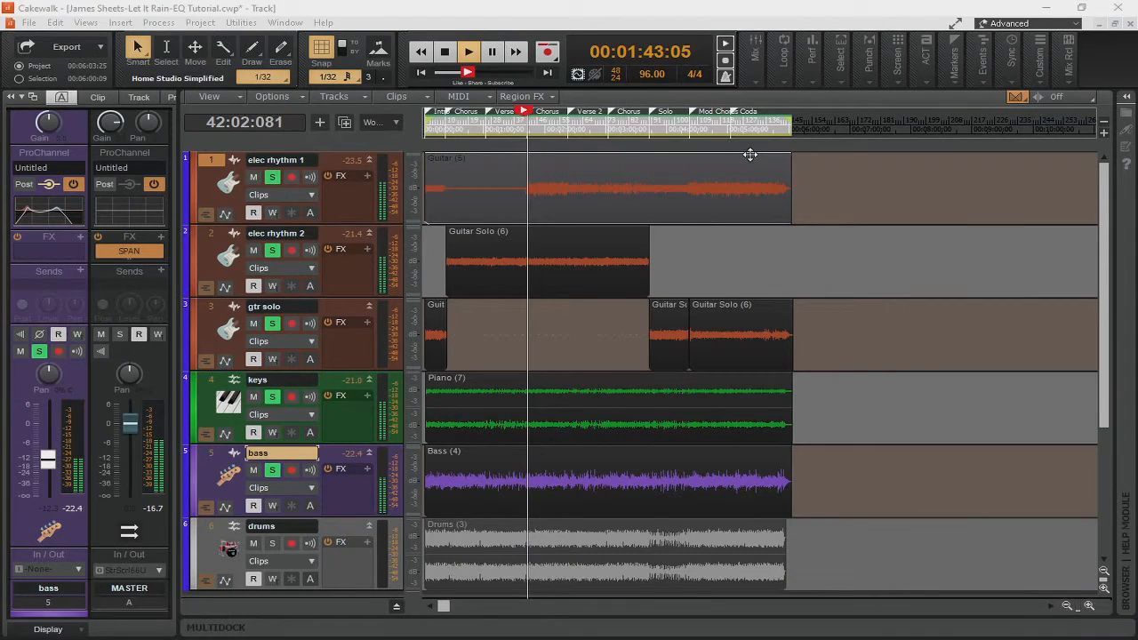
pyautogui.click(676, 124)
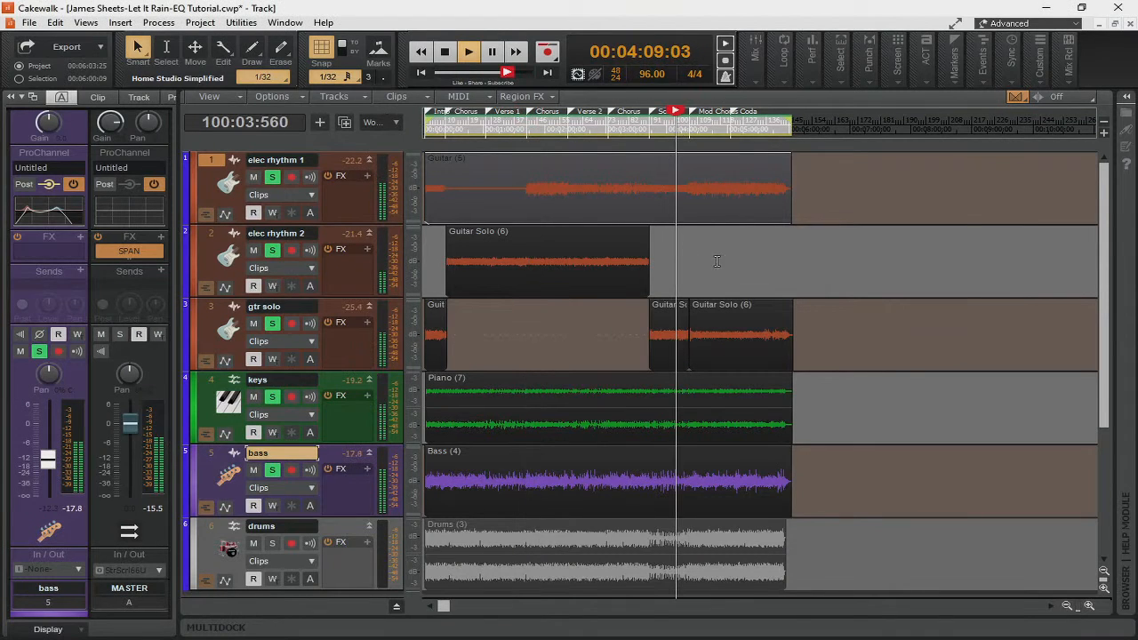
pyautogui.press('space')
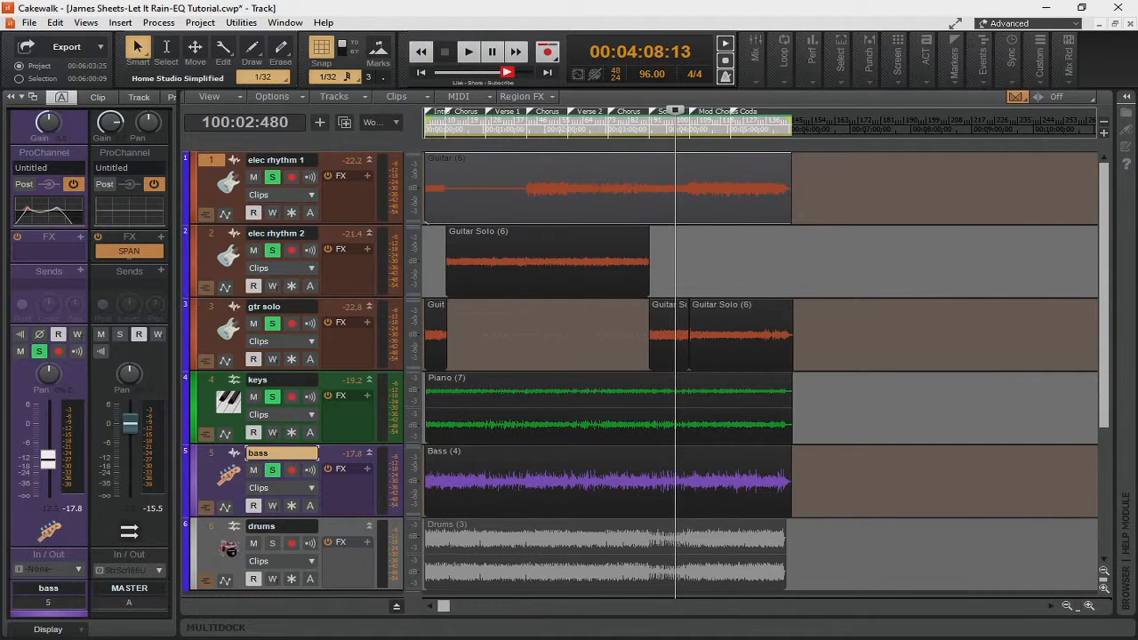
# Reopen the Console at the guitar tracks and enable the gtr solo high-pass filter at 162 Hz.
pyautogui.hotkey('alt', '2')
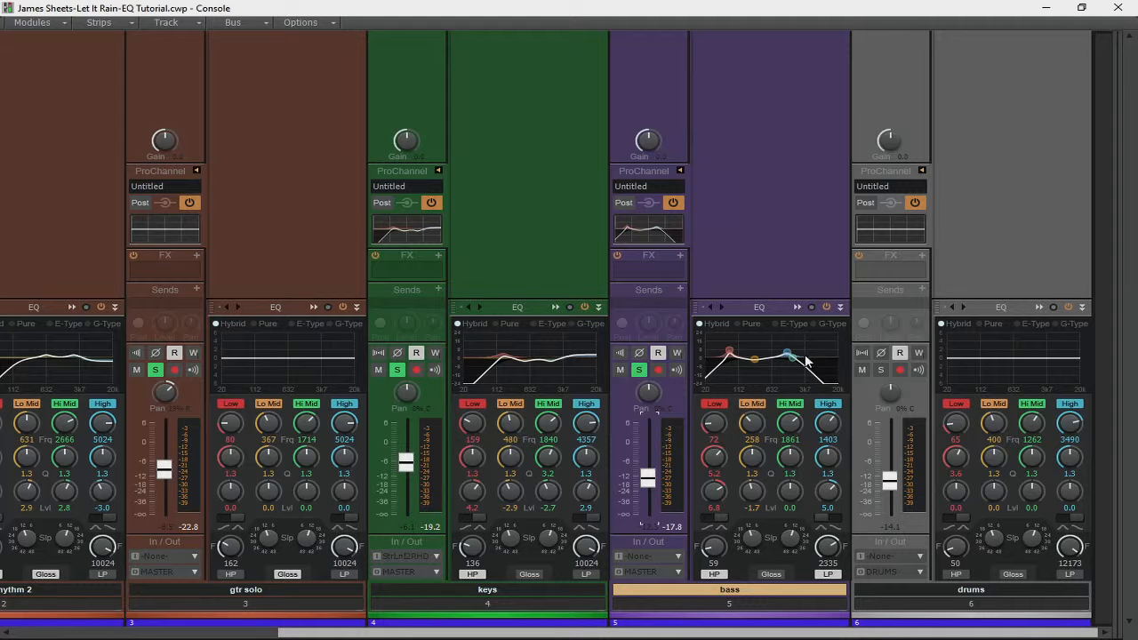
pyautogui.moveTo(770, 632); pyautogui.dragTo(480, 636)
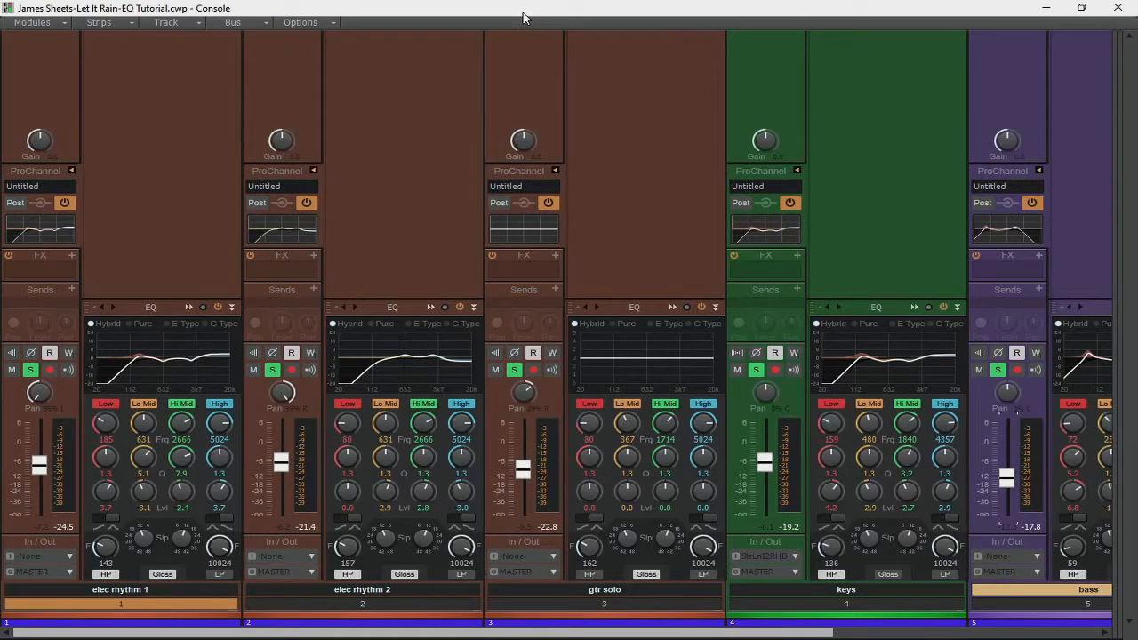
pyautogui.press('space')
pyautogui.click(588, 575)
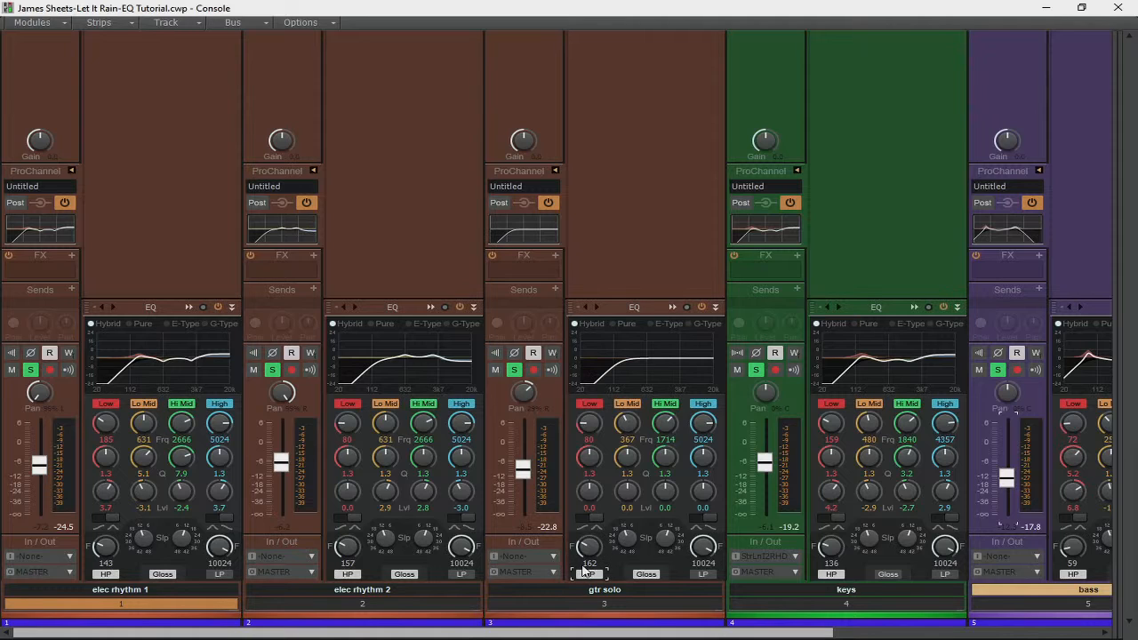
# During playback, boost the gtr solo Lo Mid band 6.5 dB at 341 Hz in its expanded equalizer and return to the track view.
pyautogui.press('space')
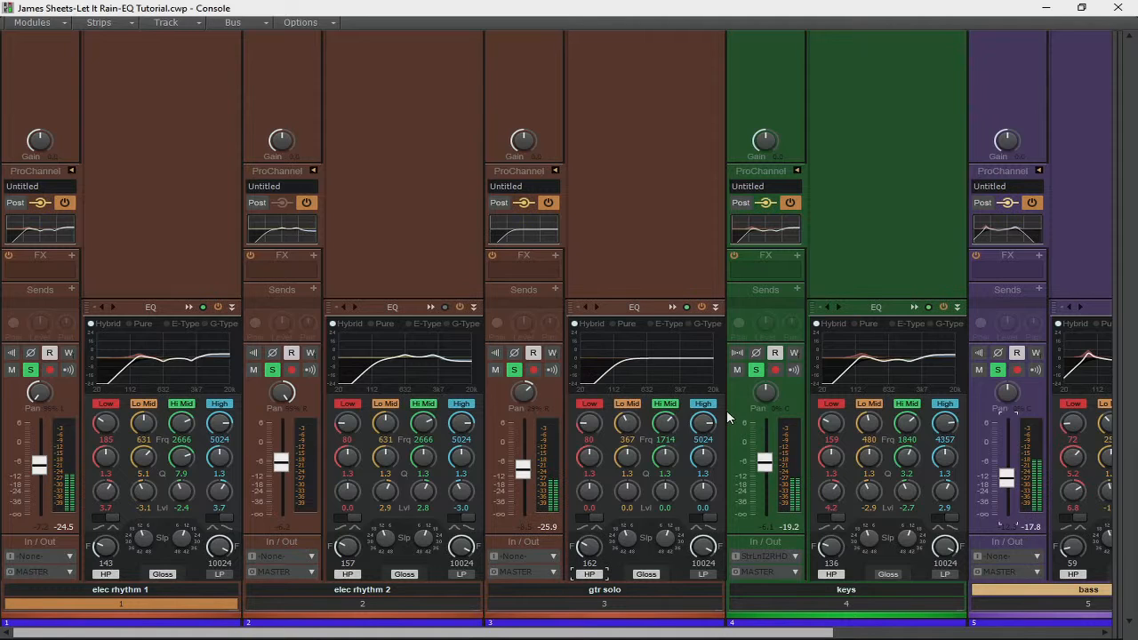
pyautogui.click(675, 306)
pyautogui.click(674, 304)
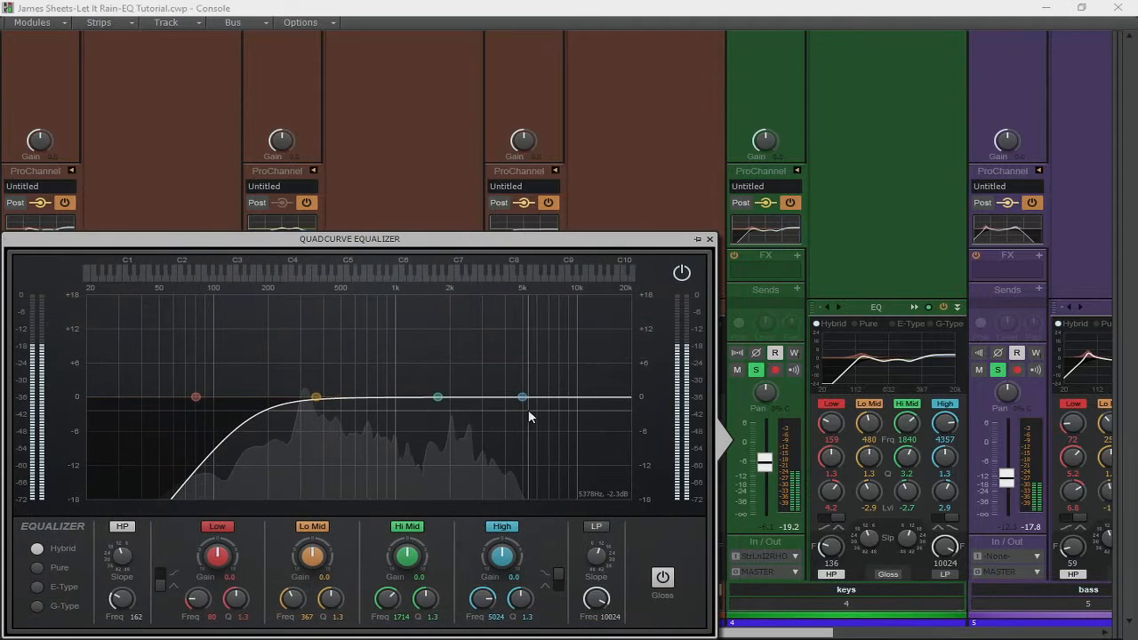
pyautogui.moveTo(316, 397); pyautogui.dragTo(311, 359)
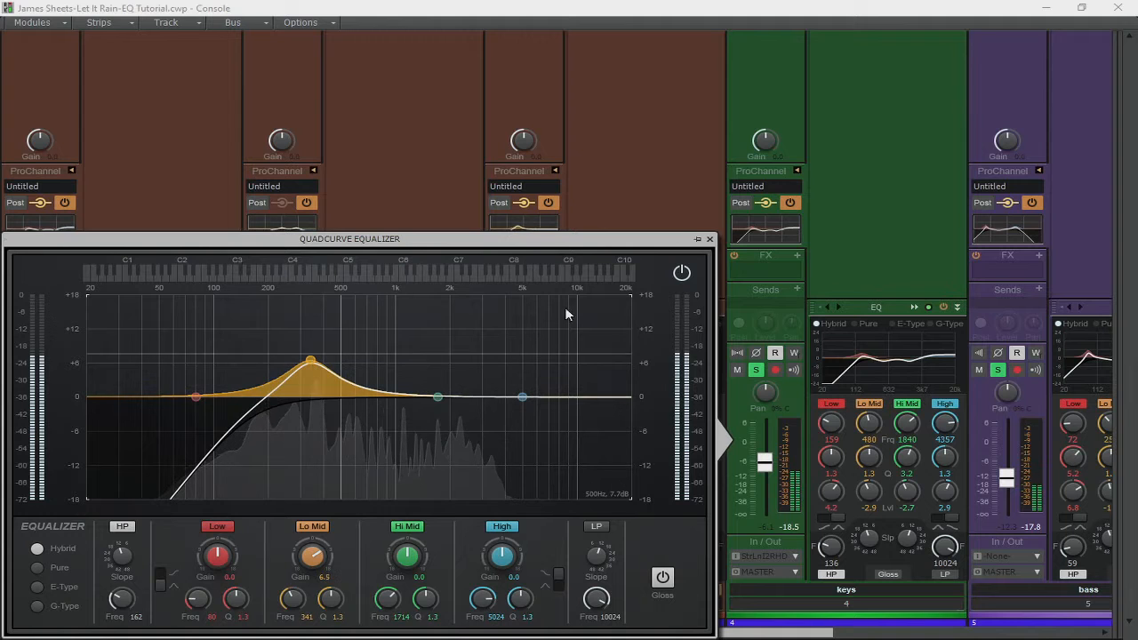
pyautogui.click(1045, 8)
pyautogui.click(710, 307)
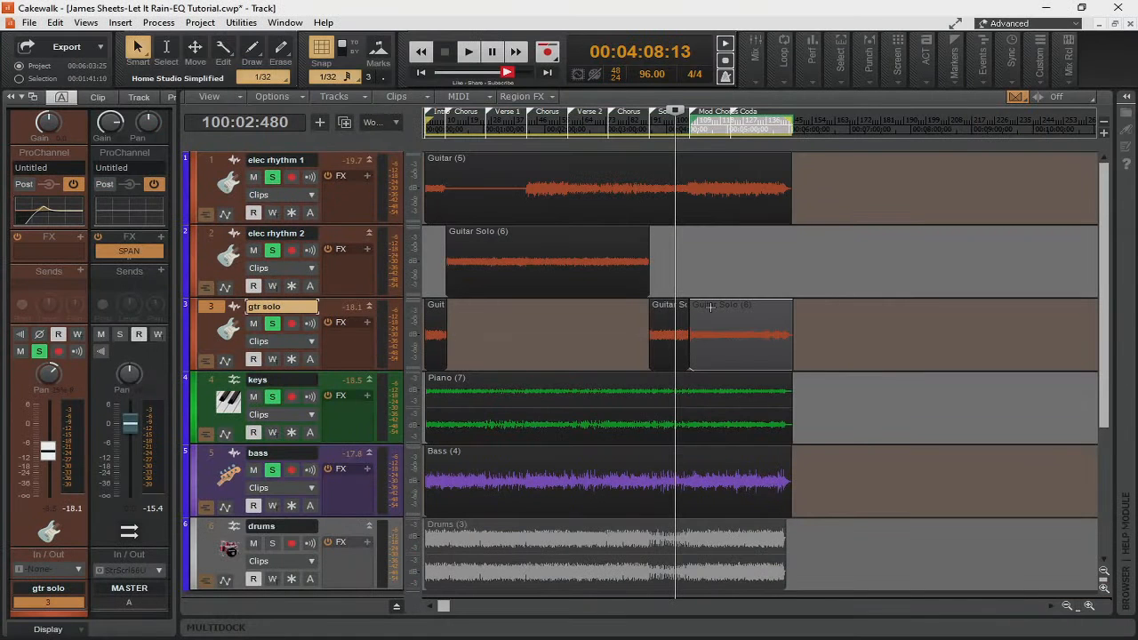
pyautogui.rightClick(710, 306)
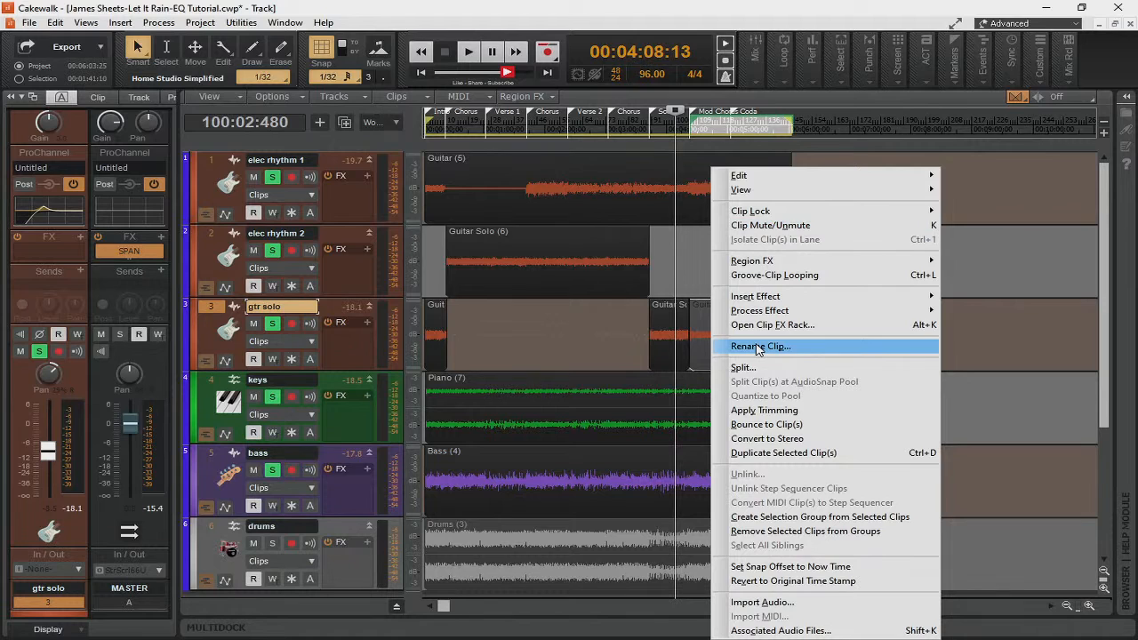
pyautogui.click(613, 320)
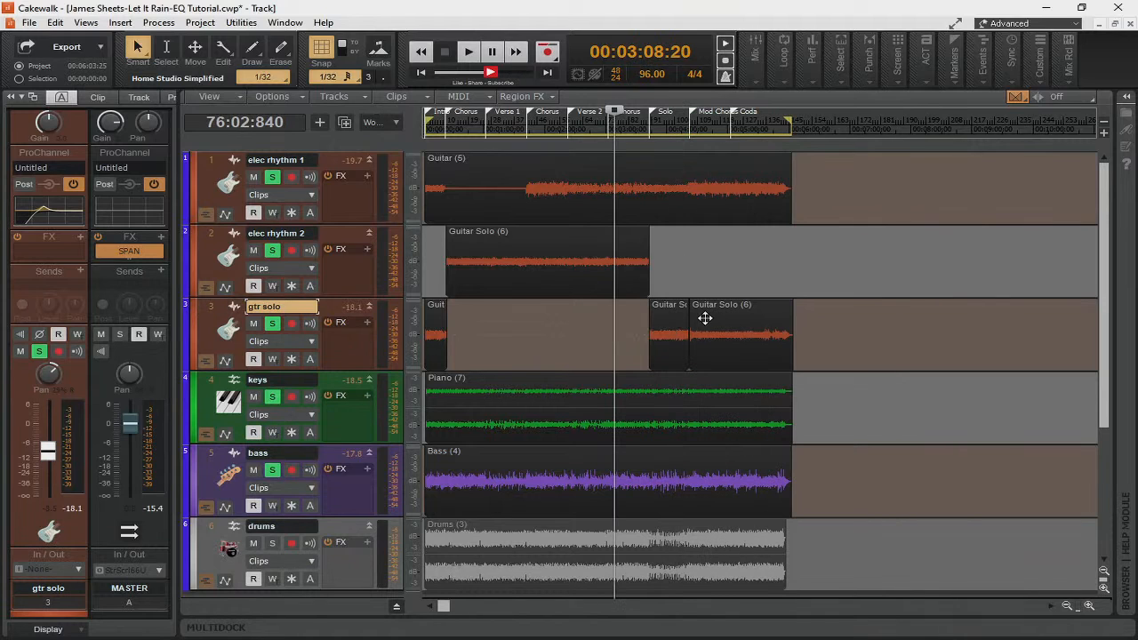
# Select the last gtr solo clip and start playback just before it begins, at about 4:19.
pyautogui.click(704, 313)
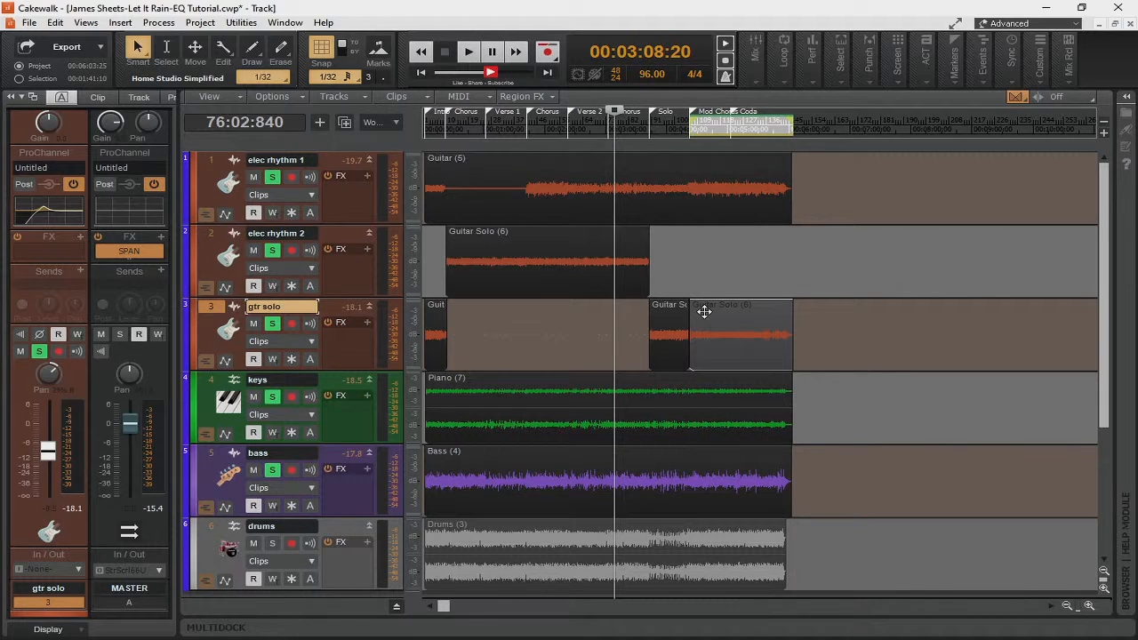
pyautogui.click(687, 132)
pyautogui.press('space')
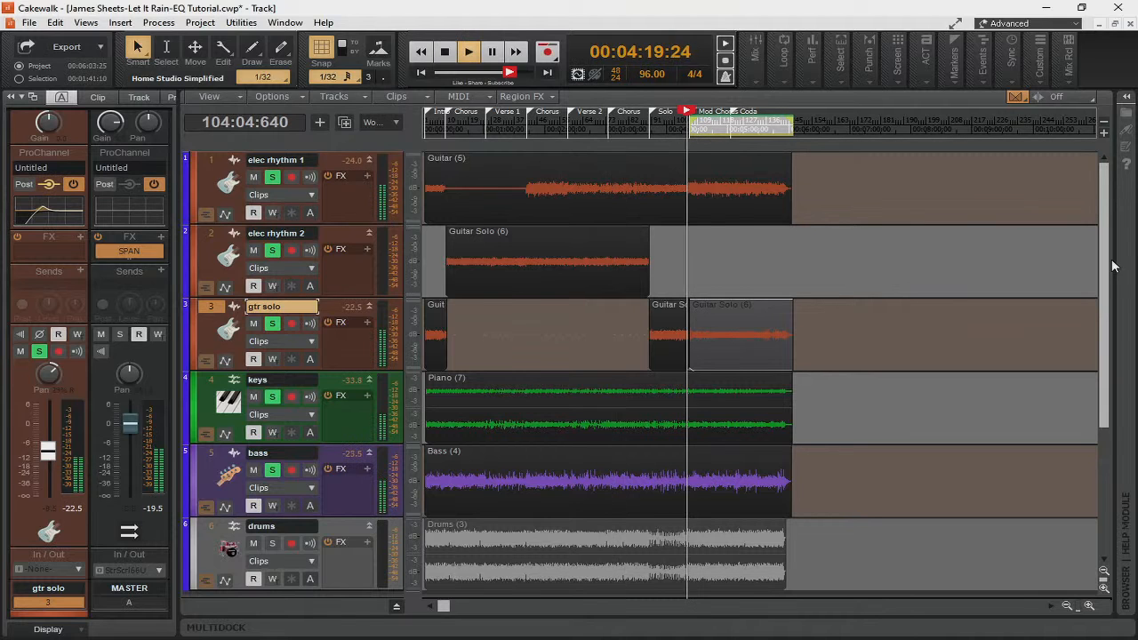
# Boost the gtr solo High band 4.0 dB at 4021 Hz, set Lo Mid to 0.4 dB at 300 Hz, and return to the track view.
pyautogui.hotkey('alt', '2')
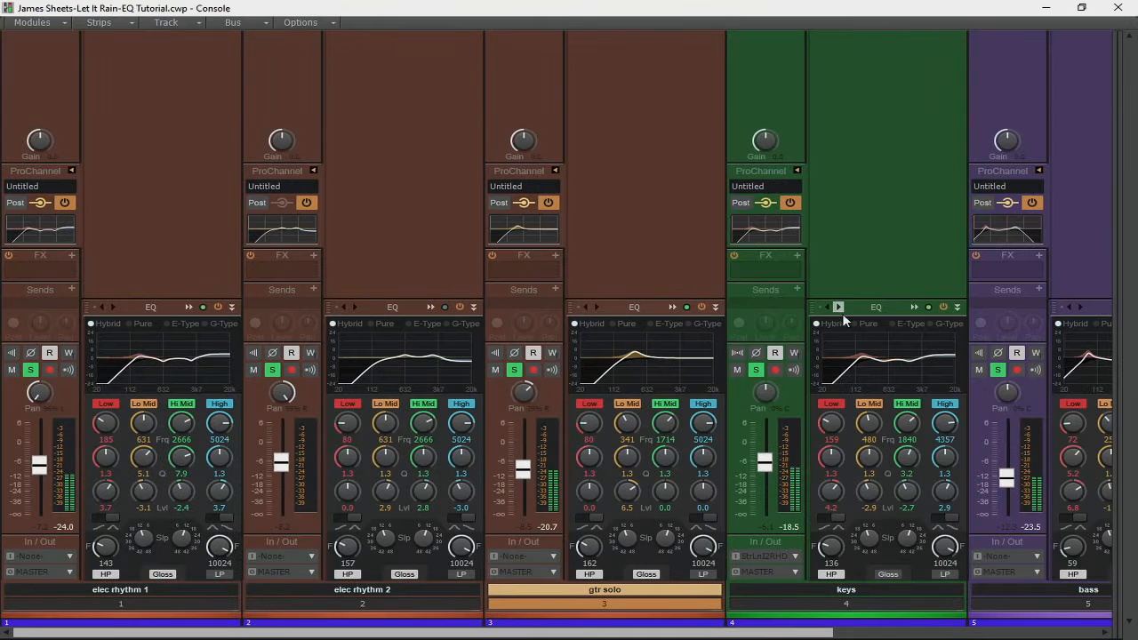
pyautogui.click(671, 306)
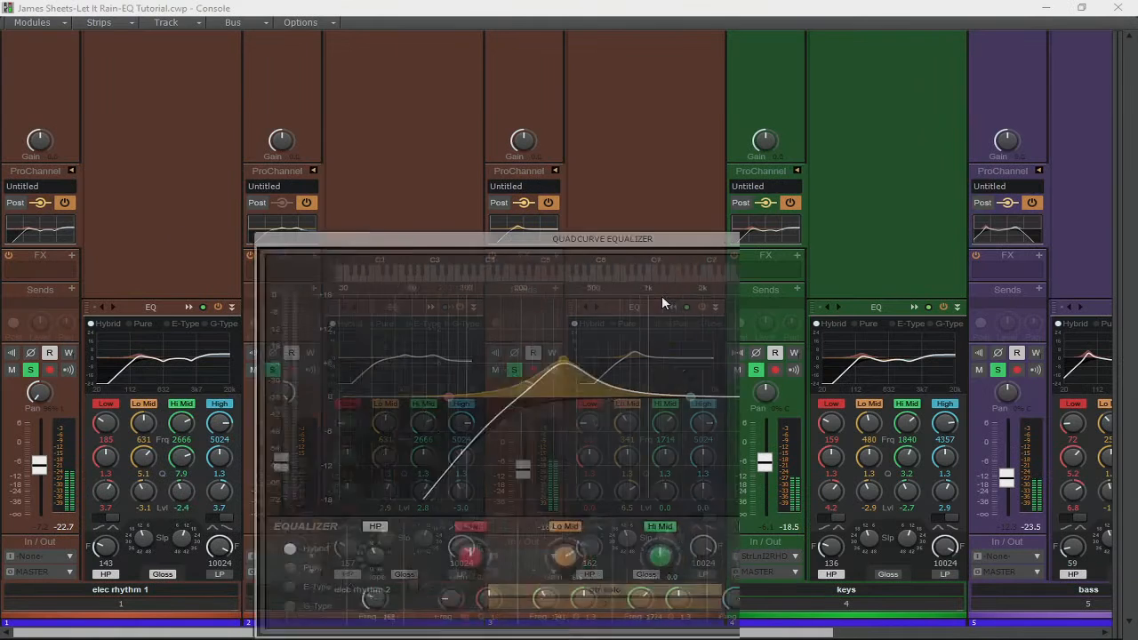
pyautogui.moveTo(522, 397); pyautogui.dragTo(503, 373)
pyautogui.moveTo(310, 361); pyautogui.dragTo(300, 390)
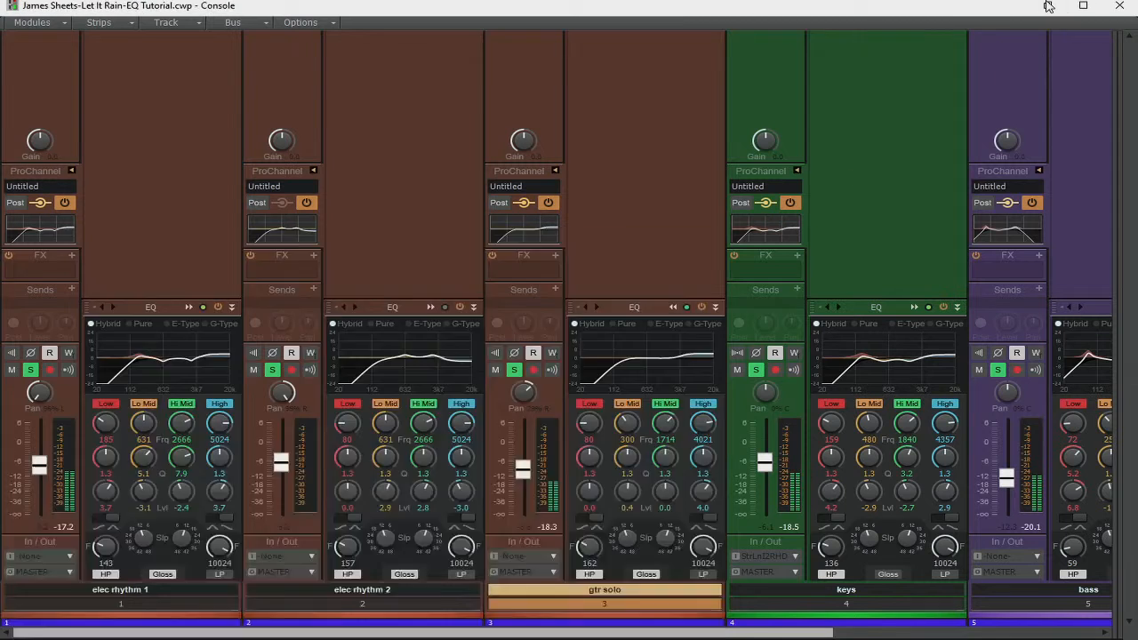
pyautogui.click(1048, 6)
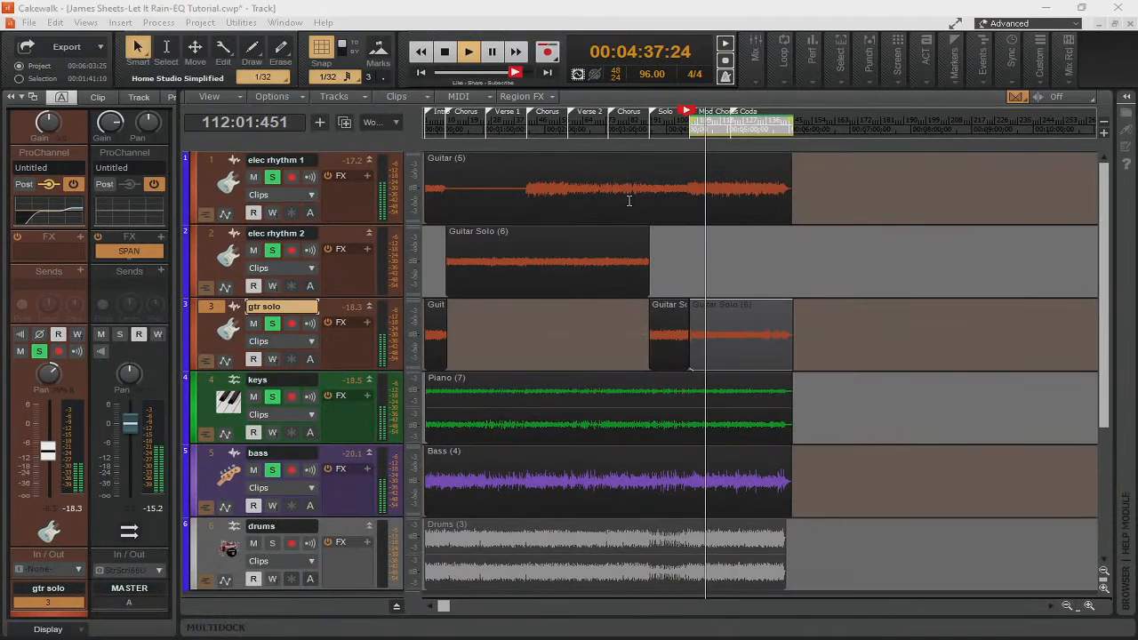
# Select the gtr solo clip in the Solo section and start playback just before it begins, at about 3:40.
pyautogui.click(661, 128)
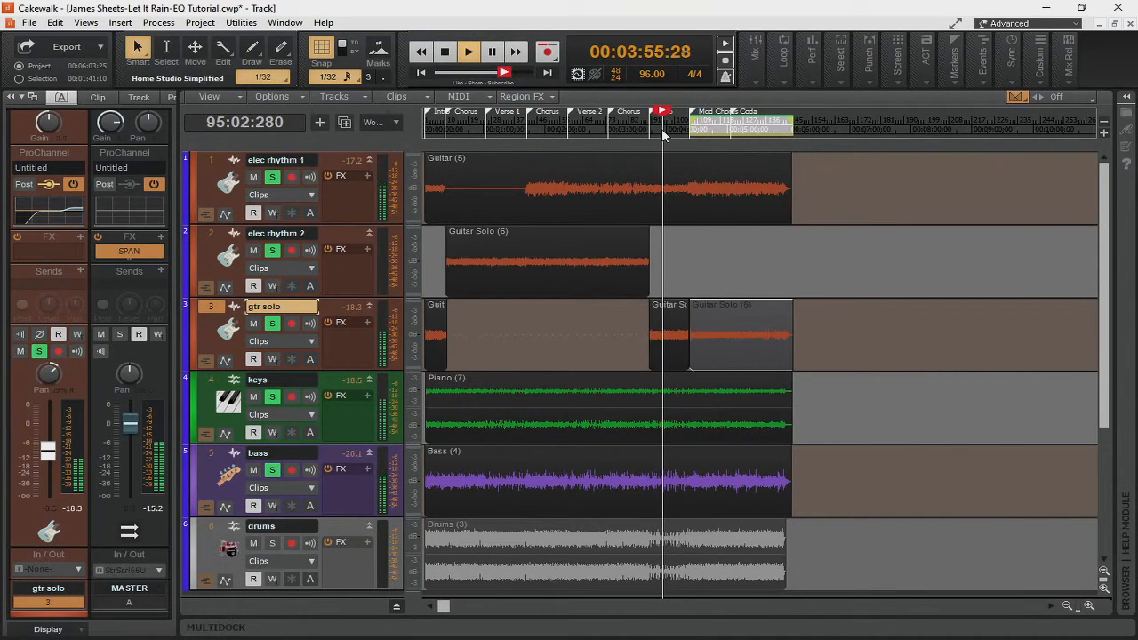
pyautogui.press('space')
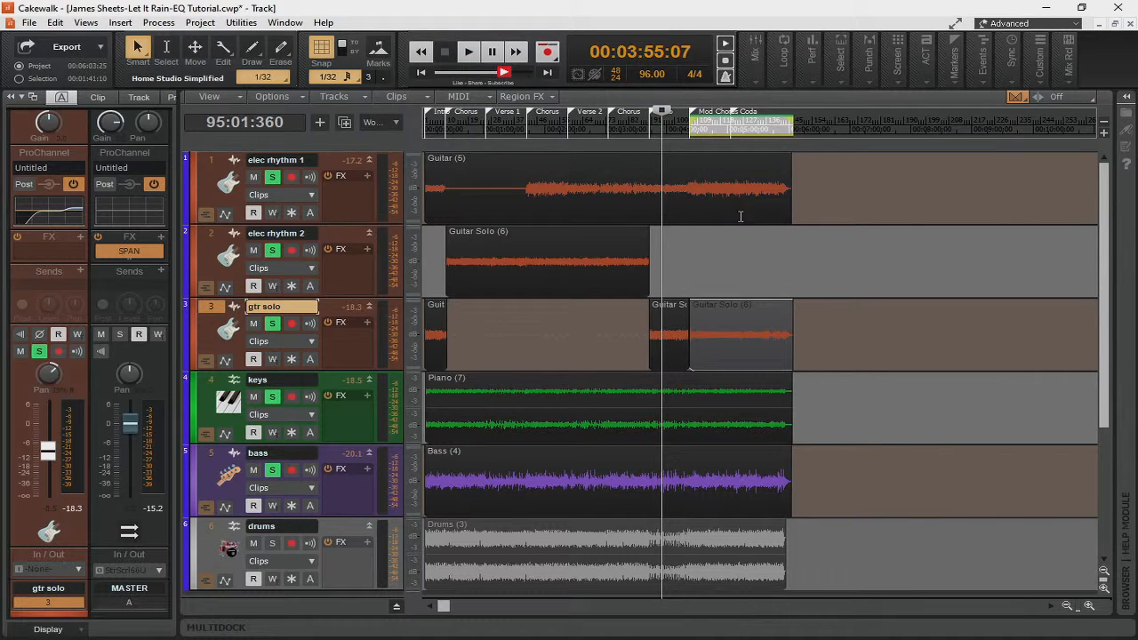
pyautogui.click(676, 311)
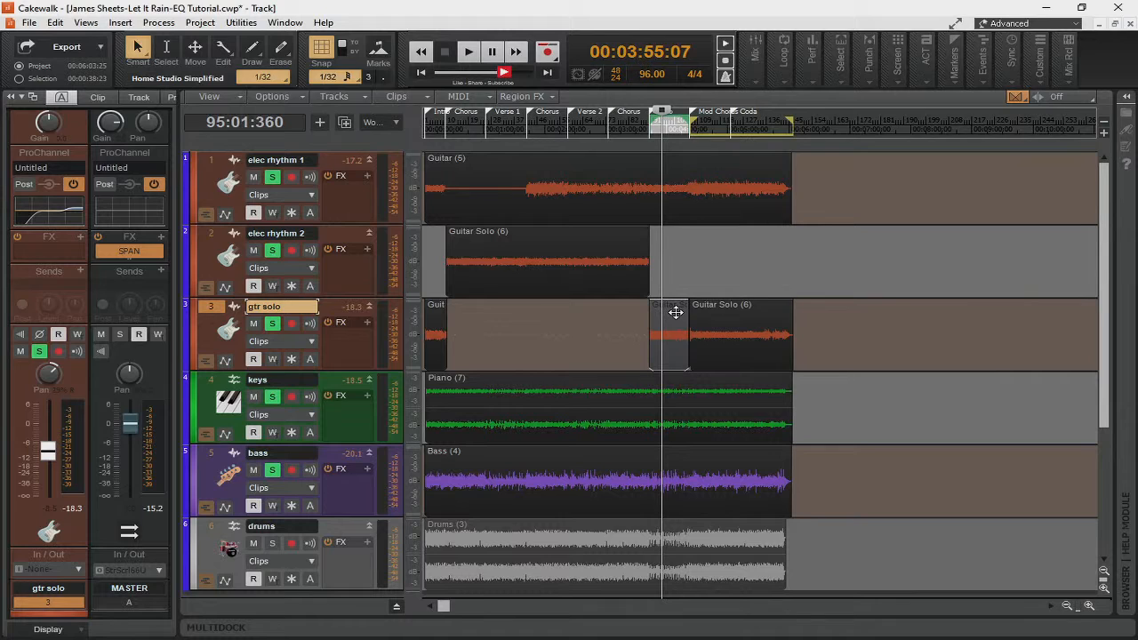
pyautogui.click(646, 129)
pyautogui.press('space')
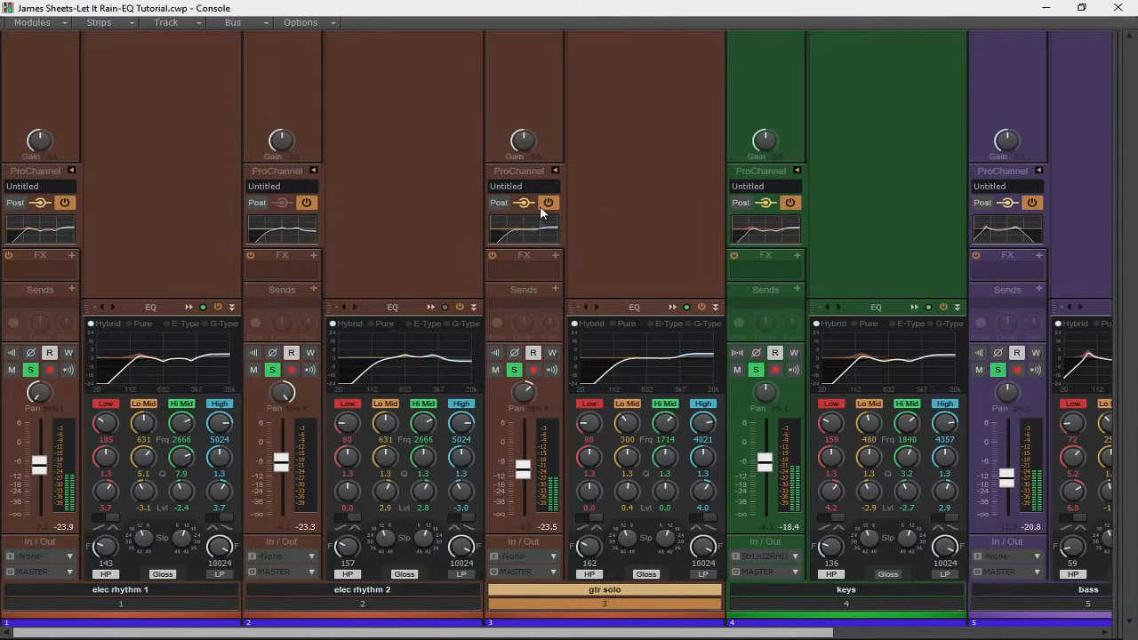
# In the expanded gtr solo equalizer, cut Hi Mid 2.2 dB at 921 Hz and boost Lo Mid 2.7 dB at 393 Hz.
pyautogui.click(663, 311)
pyautogui.moveTo(438, 397); pyautogui.dragTo(391, 353)
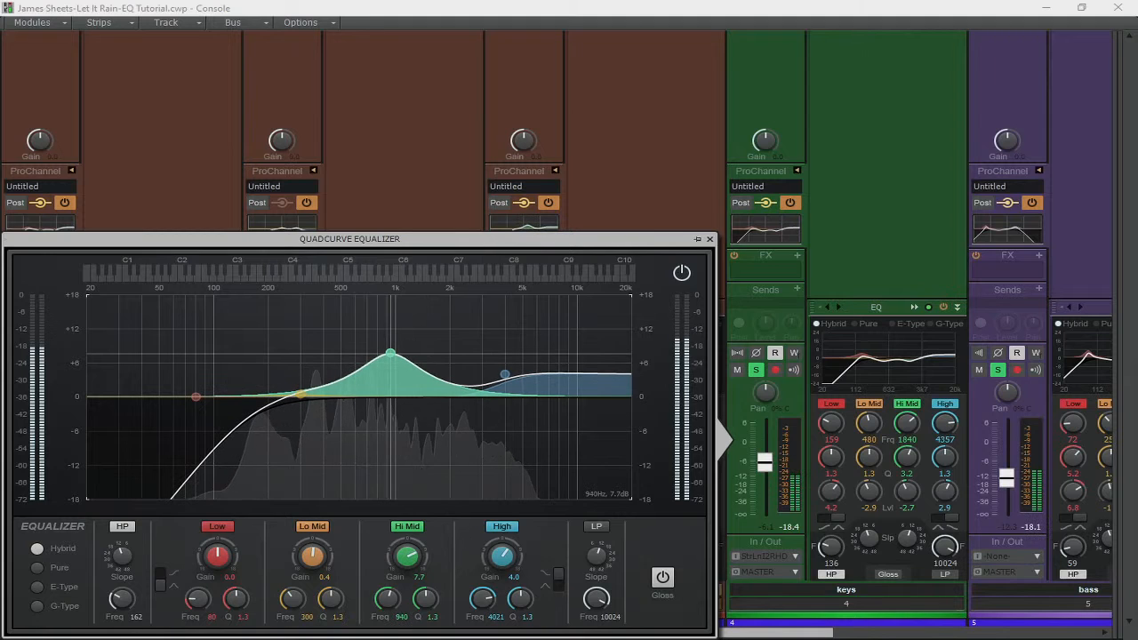
pyautogui.moveTo(390, 353); pyautogui.dragTo(389, 407)
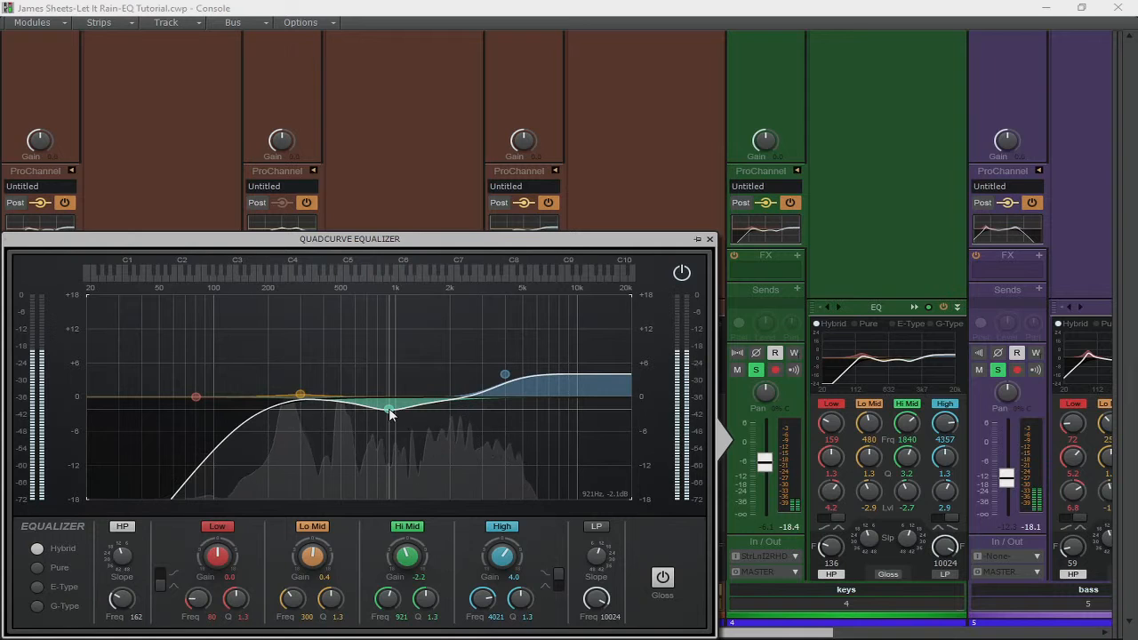
pyautogui.moveTo(300, 393); pyautogui.dragTo(322, 382)
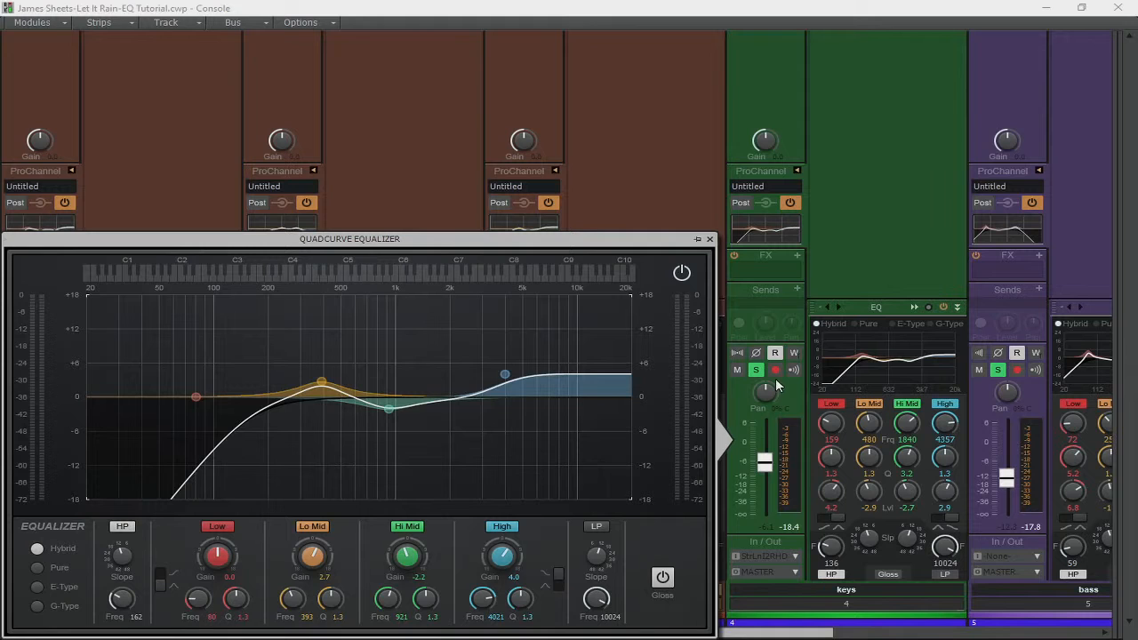
pyautogui.click(709, 239)
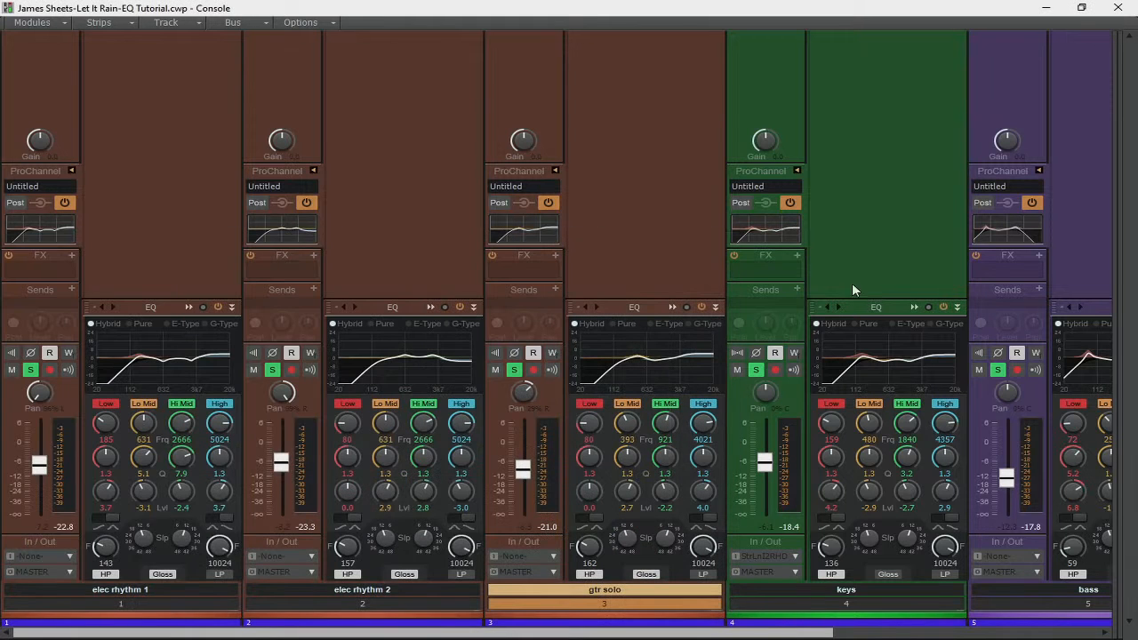
# Add the drums to the soloed tracks, then enable their 50 Hz high-pass filter and boost the Low band 4.6 dB at 65 Hz.
pyautogui.moveTo(630, 633); pyautogui.dragTo(893, 633)
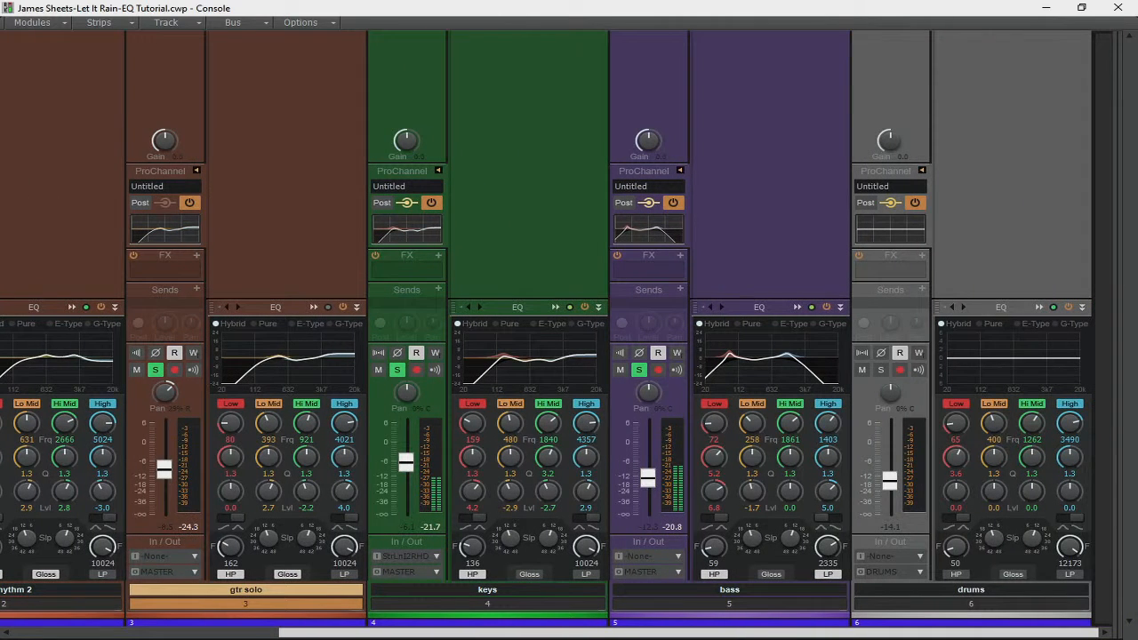
pyautogui.click(880, 370)
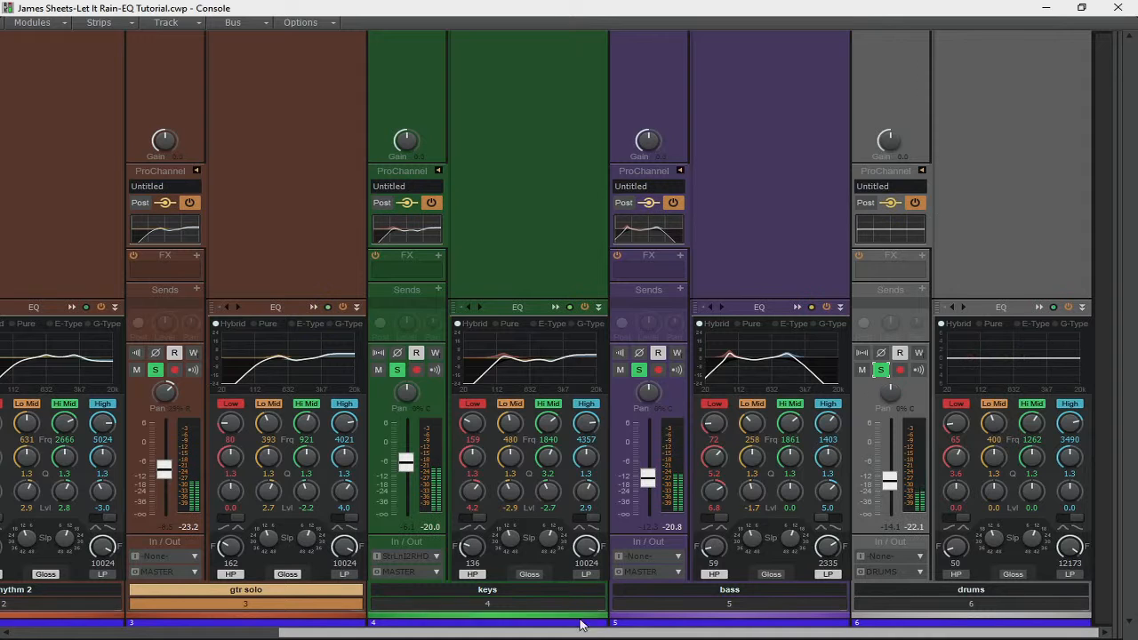
pyautogui.click(1038, 308)
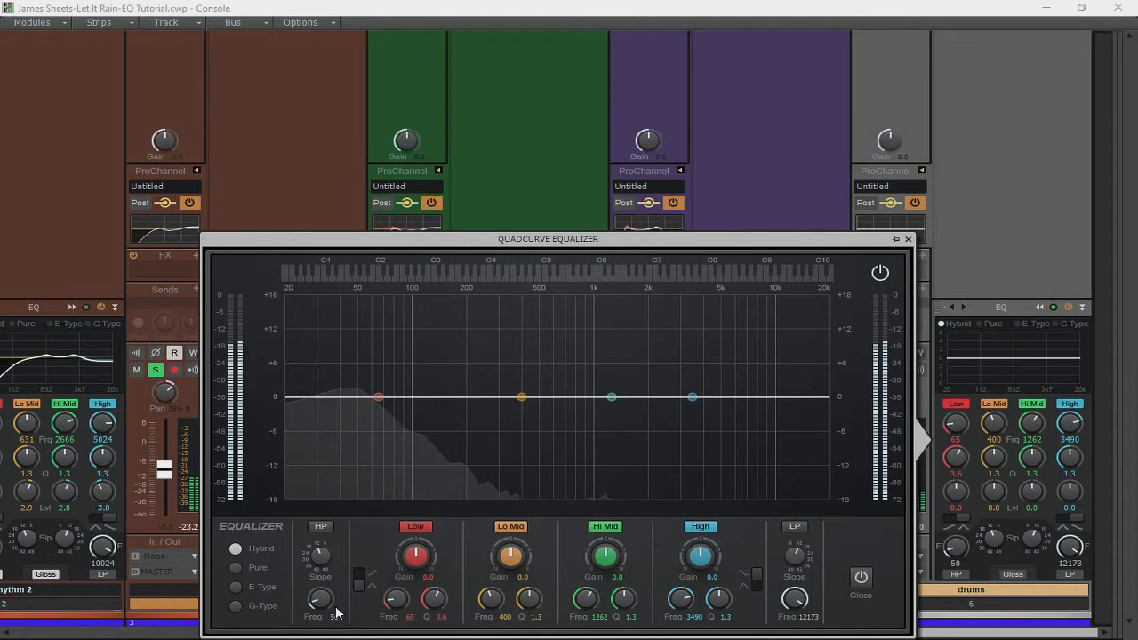
pyautogui.click(320, 526)
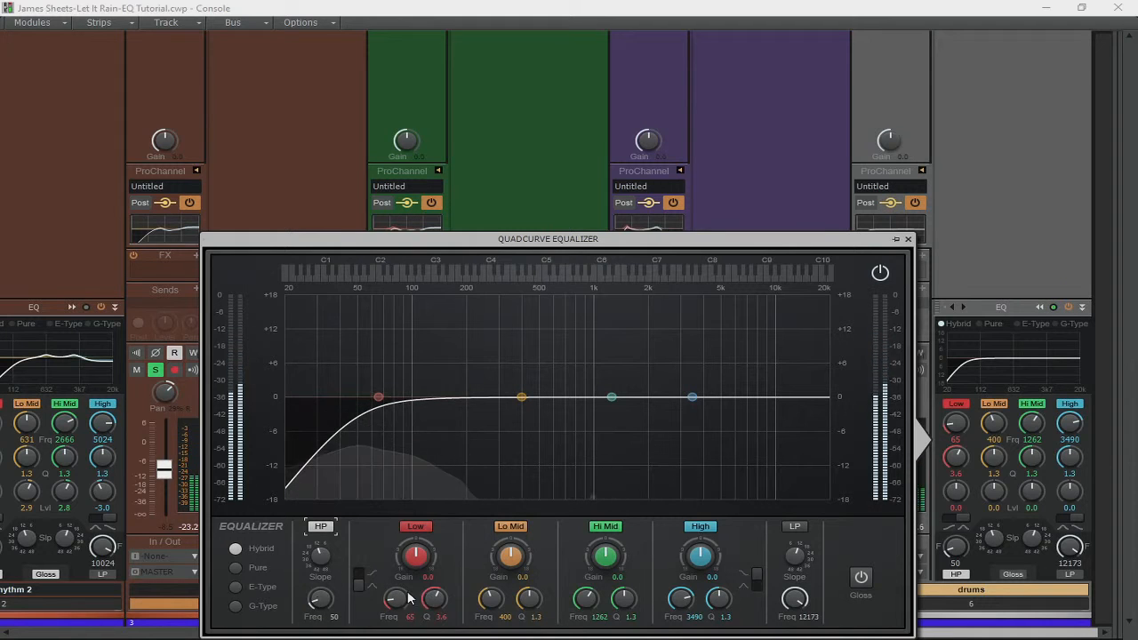
pyautogui.moveTo(415, 556); pyautogui.dragTo(415, 530)
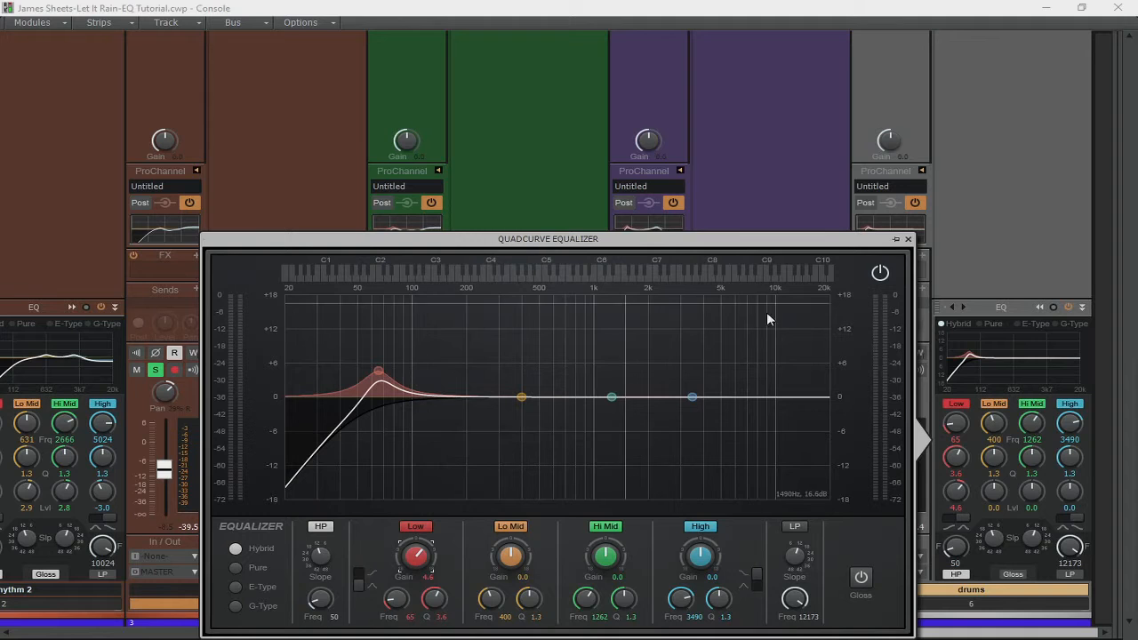
pyautogui.click(907, 238)
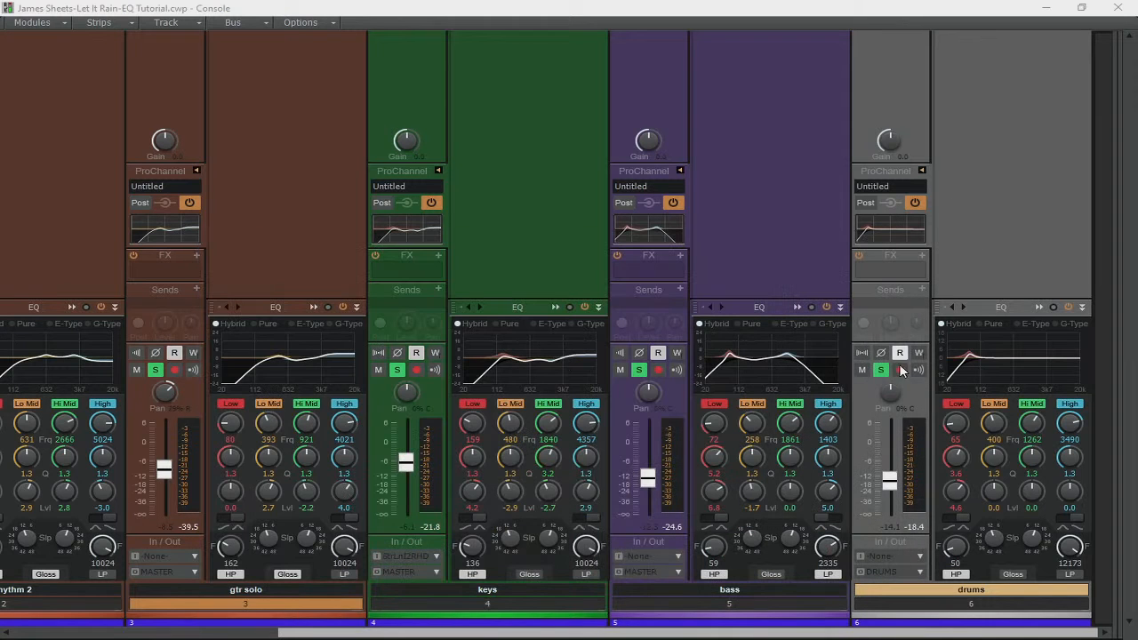
# Clear all track solos from the track view, then solo only the drums in the Console and reopen their expanded equalizer.
pyautogui.click(1081, 8)
pyautogui.click(754, 53)
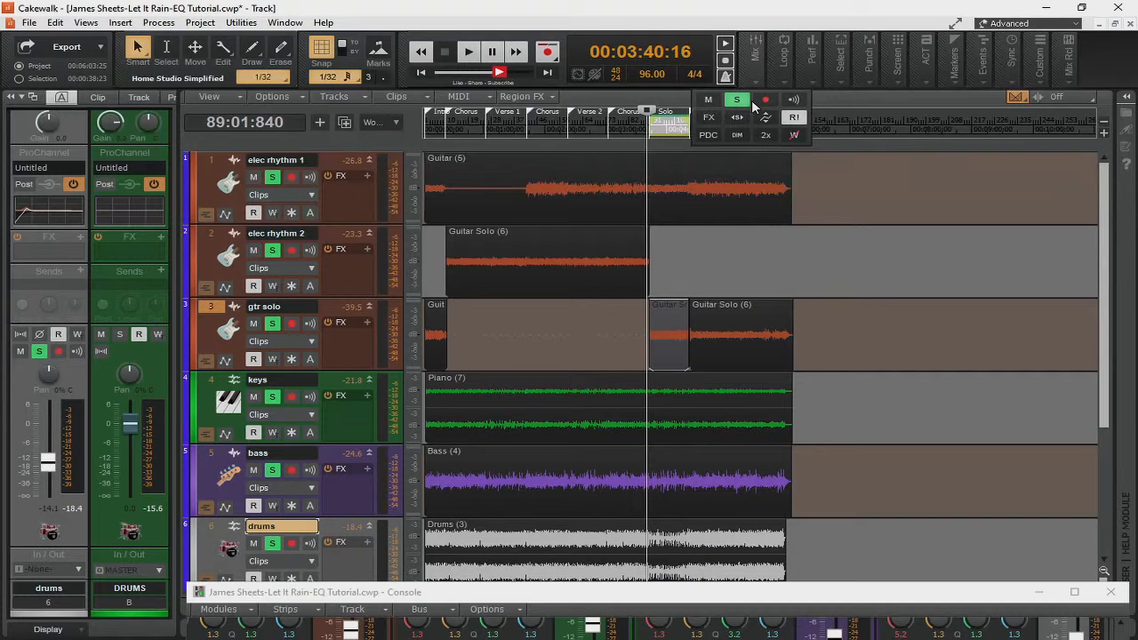
pyautogui.click(739, 101)
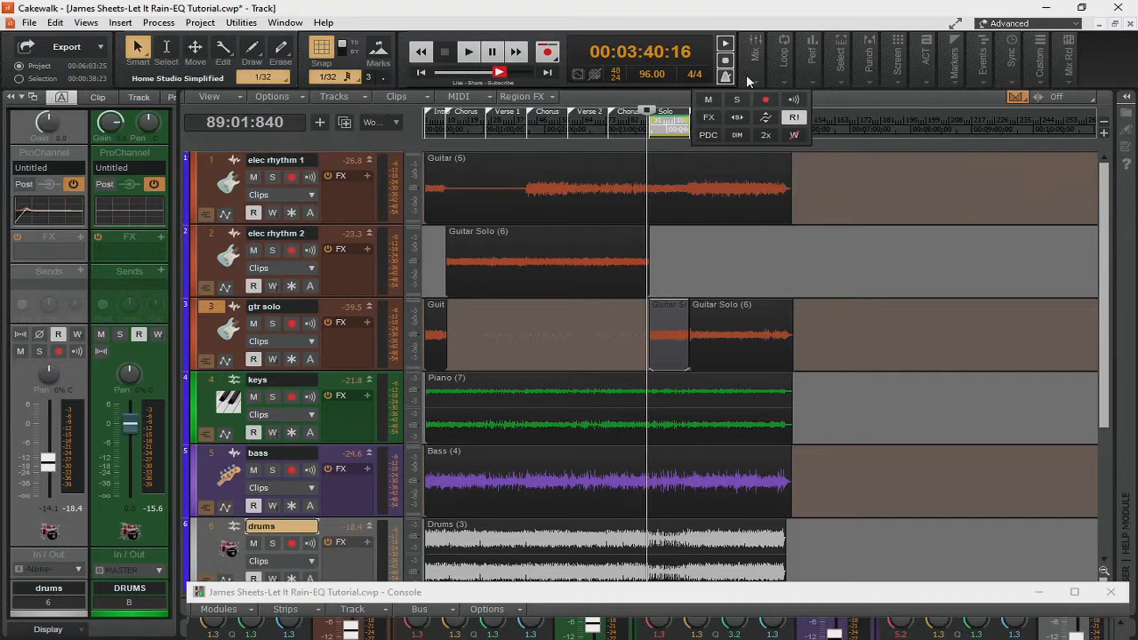
pyautogui.click(1083, 605)
pyautogui.click(1074, 591)
pyautogui.click(1038, 306)
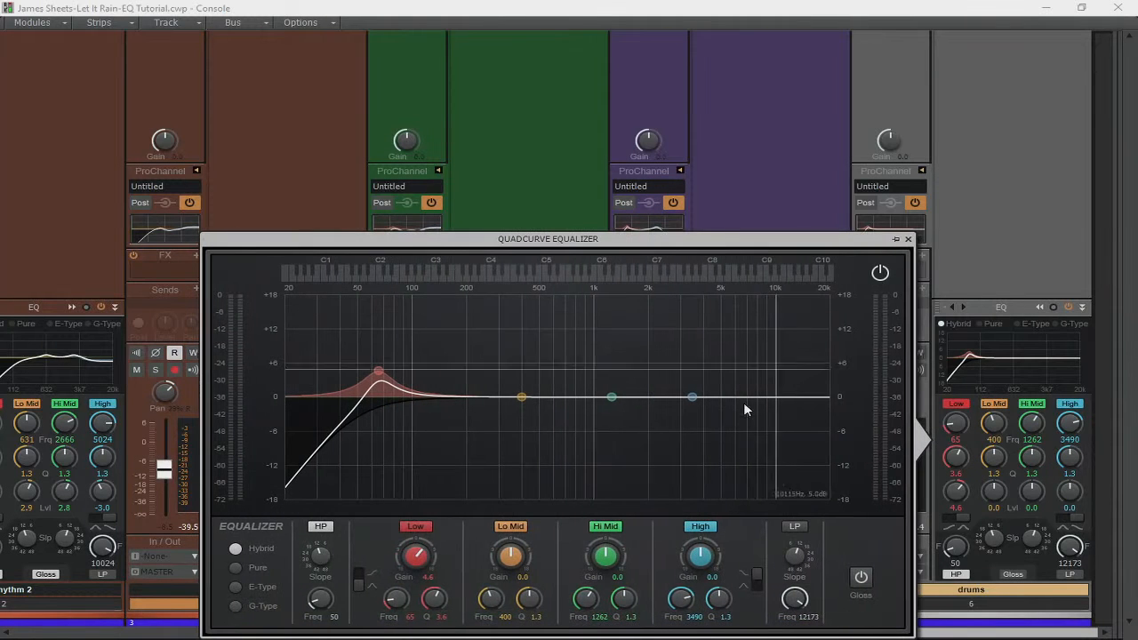
pyautogui.click(907, 239)
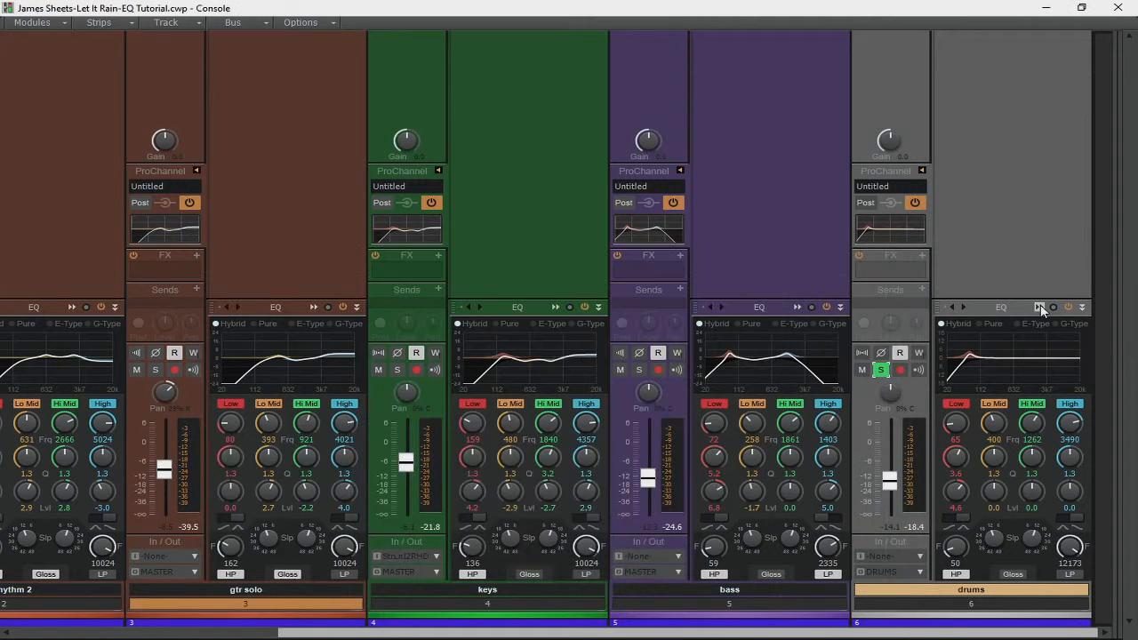
pyautogui.click(1039, 307)
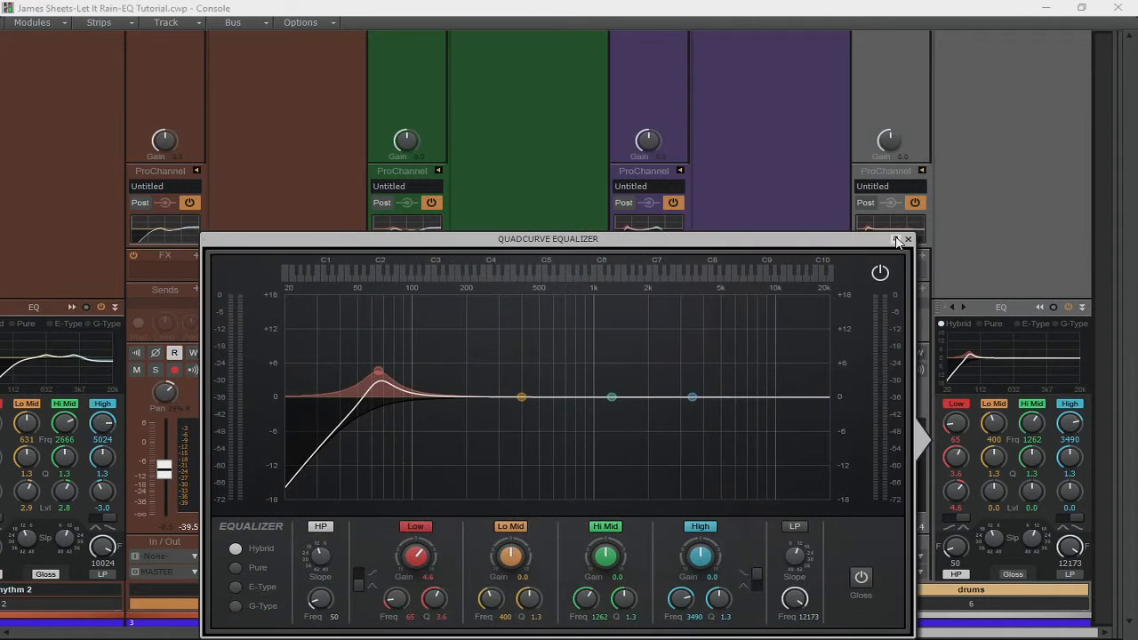
# Compare the drums with the Low band switched off and back on during playback.
pyautogui.click(421, 528)
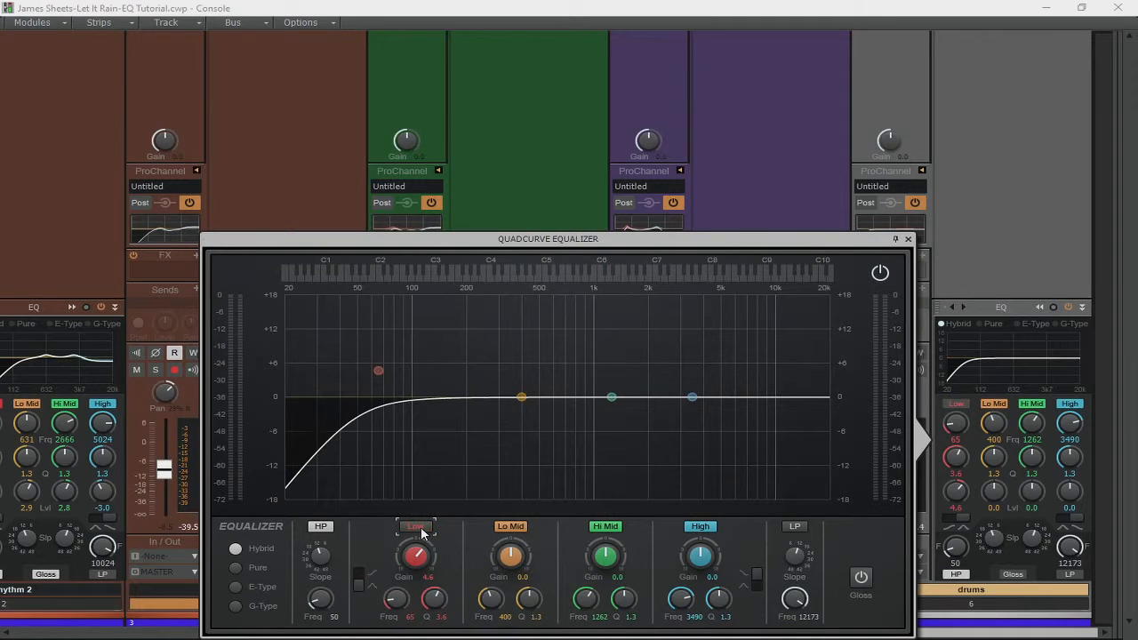
pyautogui.press('space')
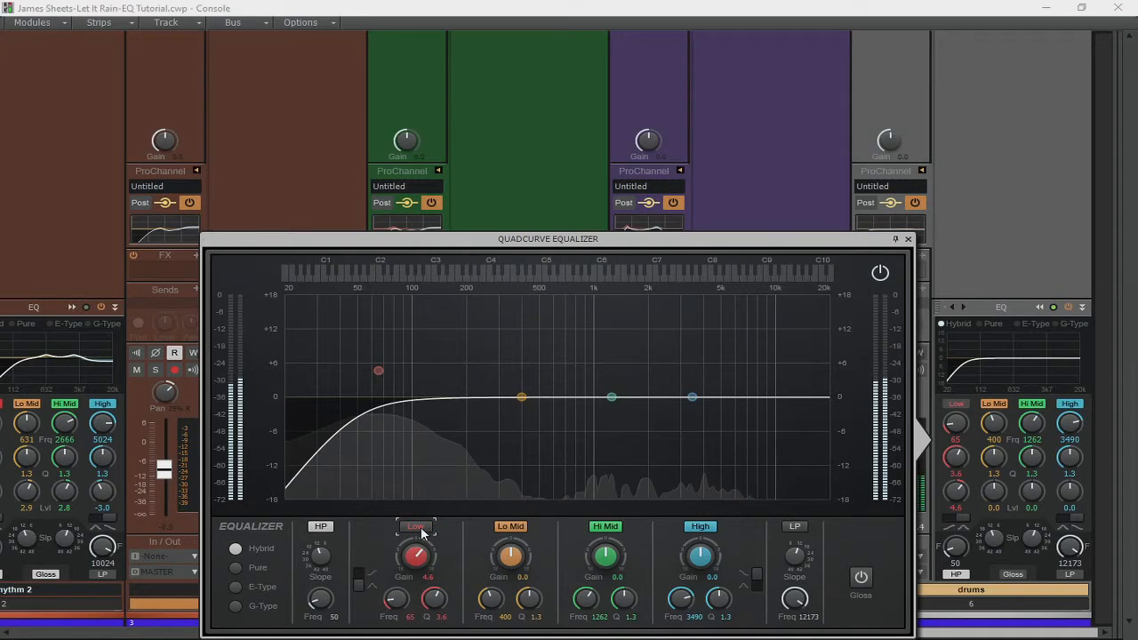
pyautogui.click(421, 529)
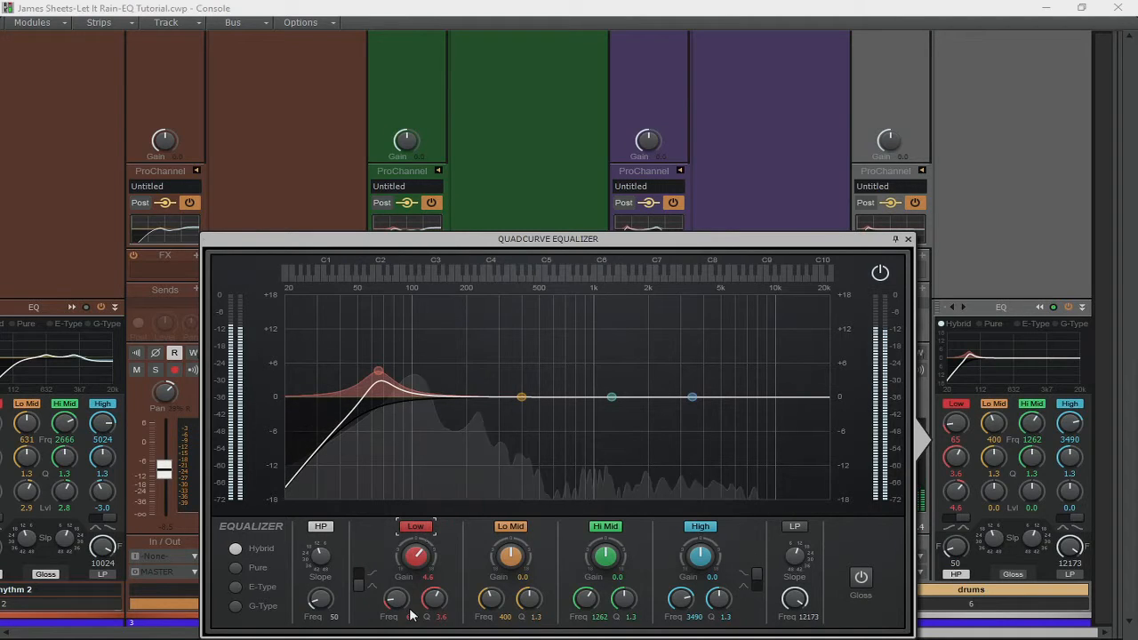
# Exaggerate the drums Low band boost to 11.6 dB, reduce it to 3.5 dB at 67 Hz, and resume playback.
pyautogui.moveTo(416, 556); pyautogui.dragTo(416, 516)
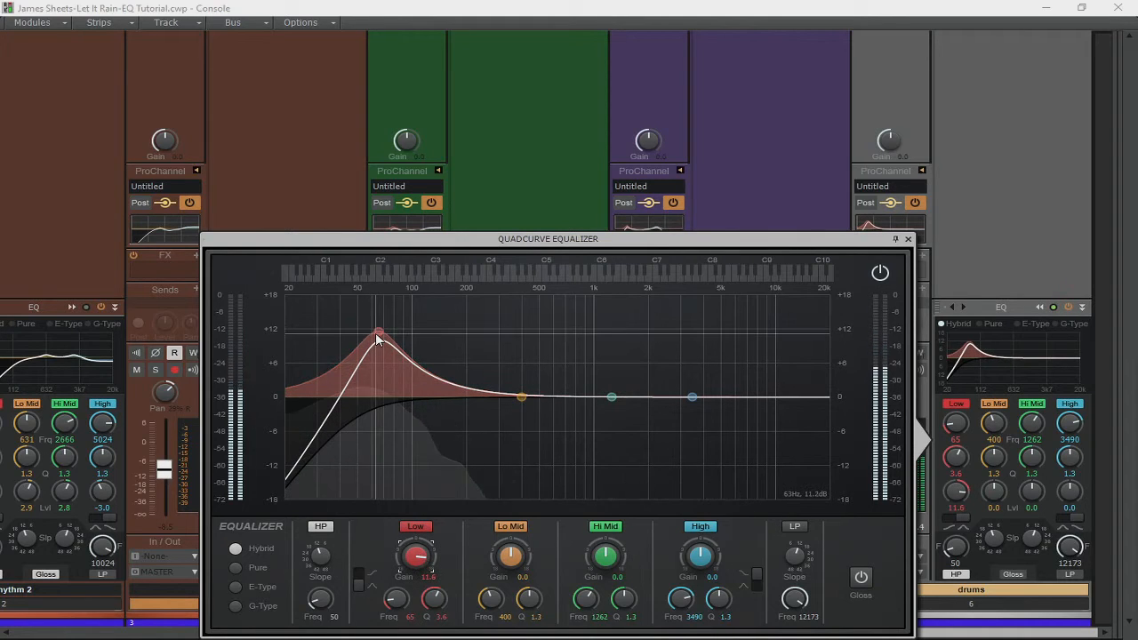
pyautogui.moveTo(377, 336)
pyautogui.mouseDown()
pyautogui.moveTo(401, 348)
pyautogui.moveTo(365, 345)
pyautogui.moveTo(380, 355)
pyautogui.mouseUp()
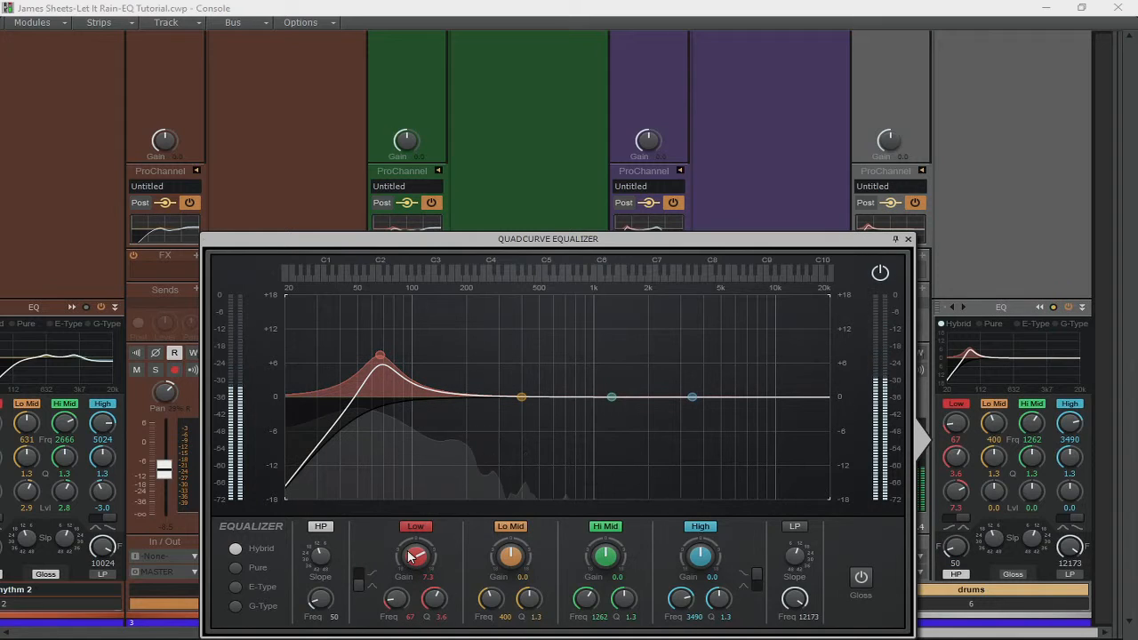
pyautogui.press('space')
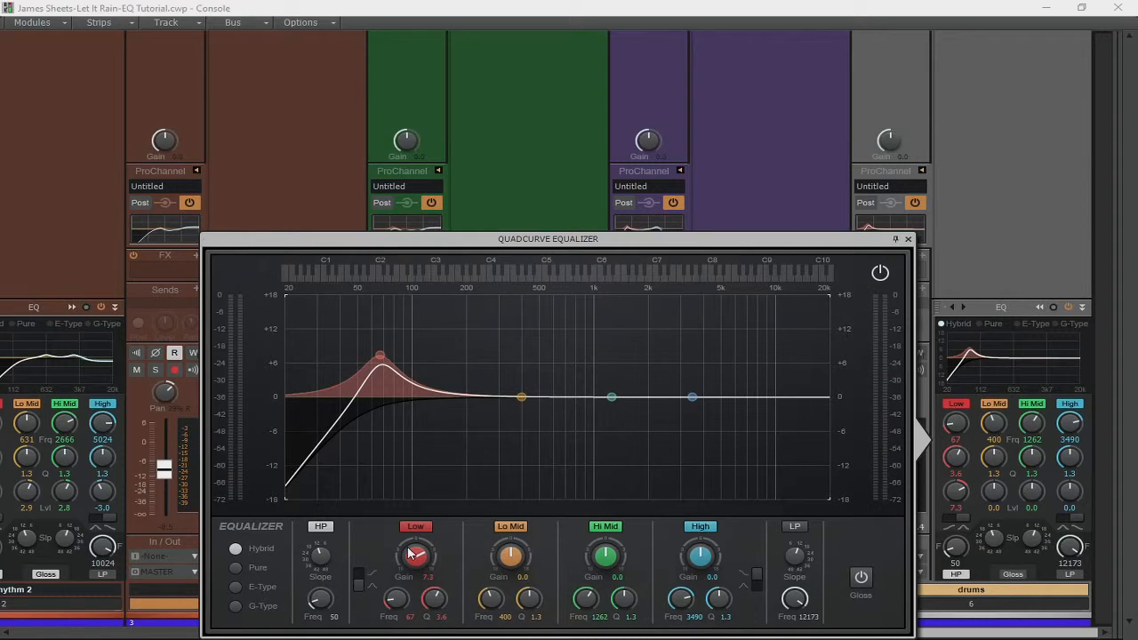
pyautogui.click(411, 553)
pyautogui.moveTo(412, 552); pyautogui.dragTo(412, 570)
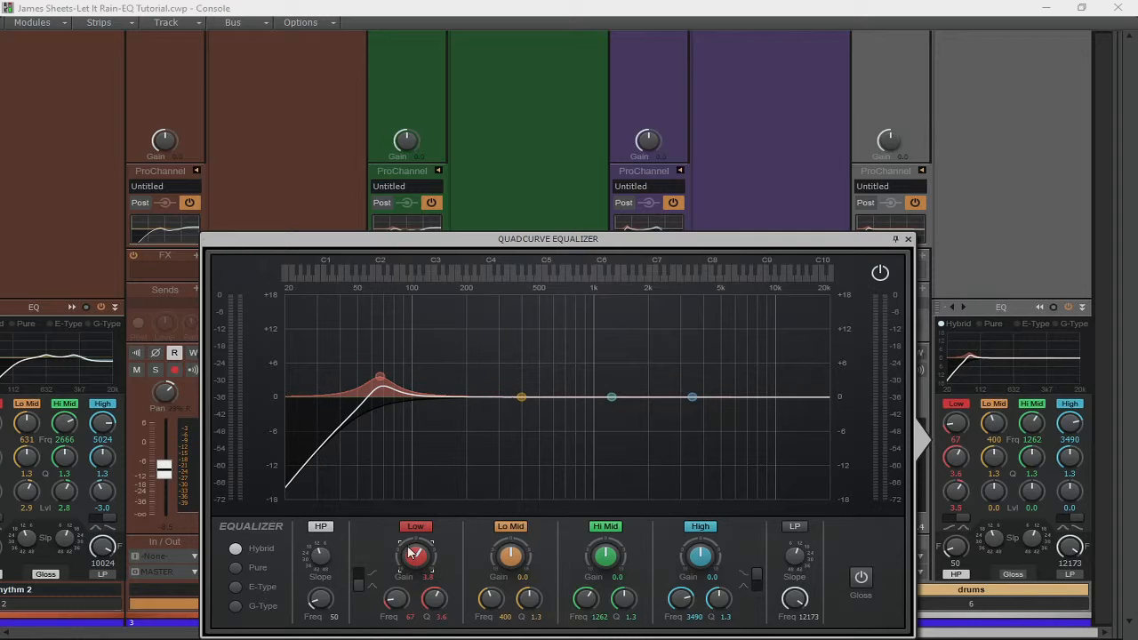
pyautogui.press('space')
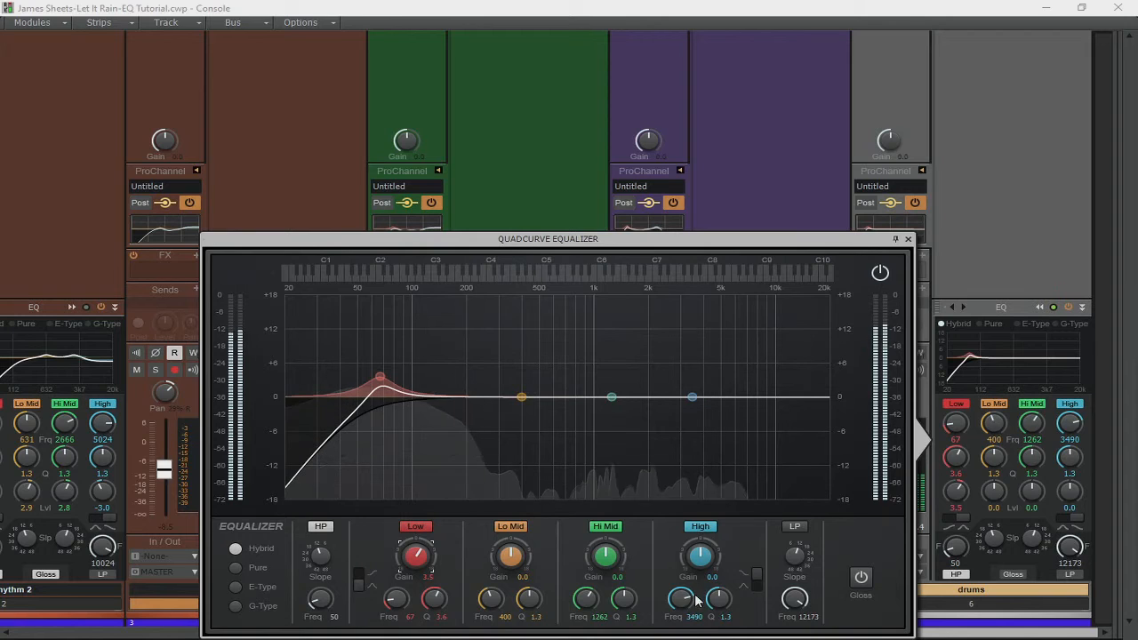
# Boost the drums High band 3.0 dB at 3490 Hz and cut Lo Mid 3.3 dB at 400 Hz, comparing with Lo Mid off and on.
pyautogui.moveTo(700, 555); pyautogui.dragTo(701, 540)
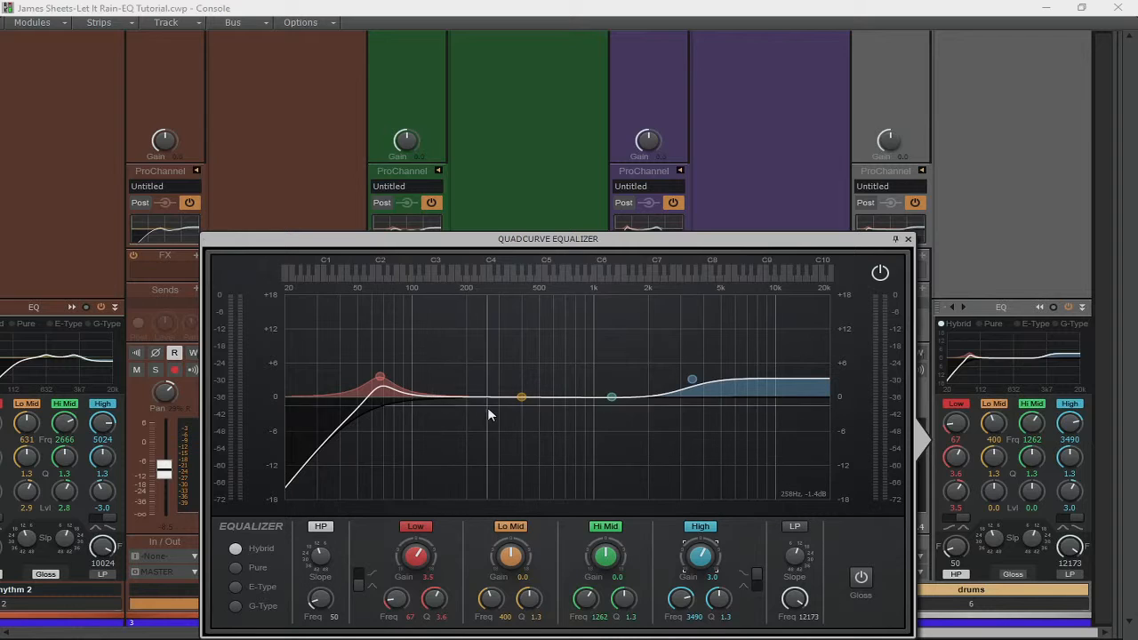
pyautogui.press('space')
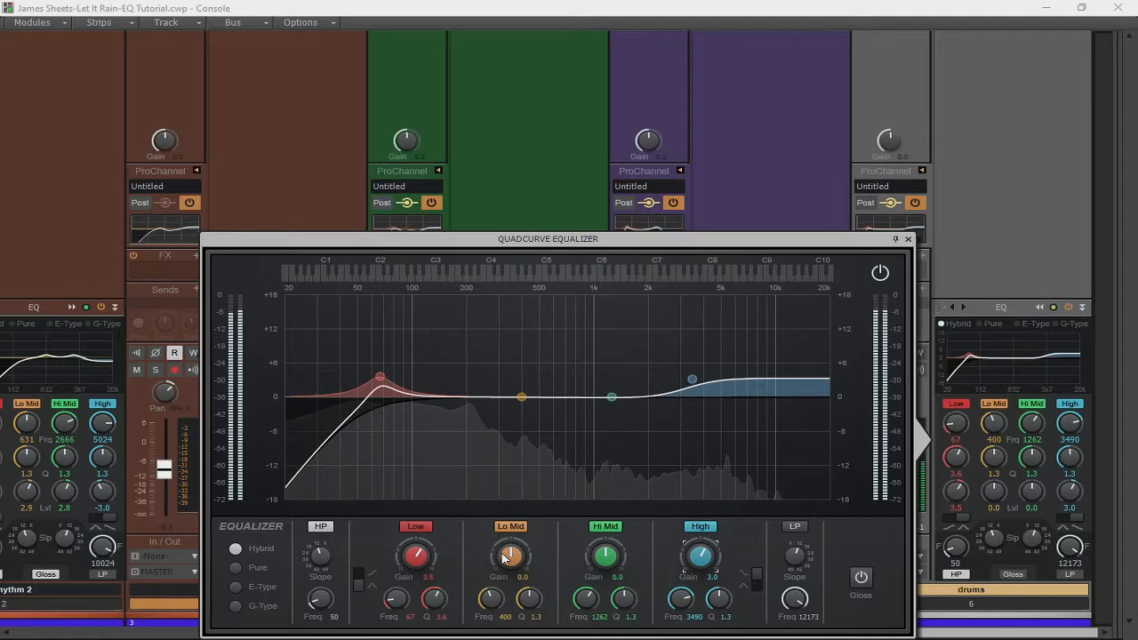
pyautogui.moveTo(510, 557); pyautogui.dragTo(510, 578)
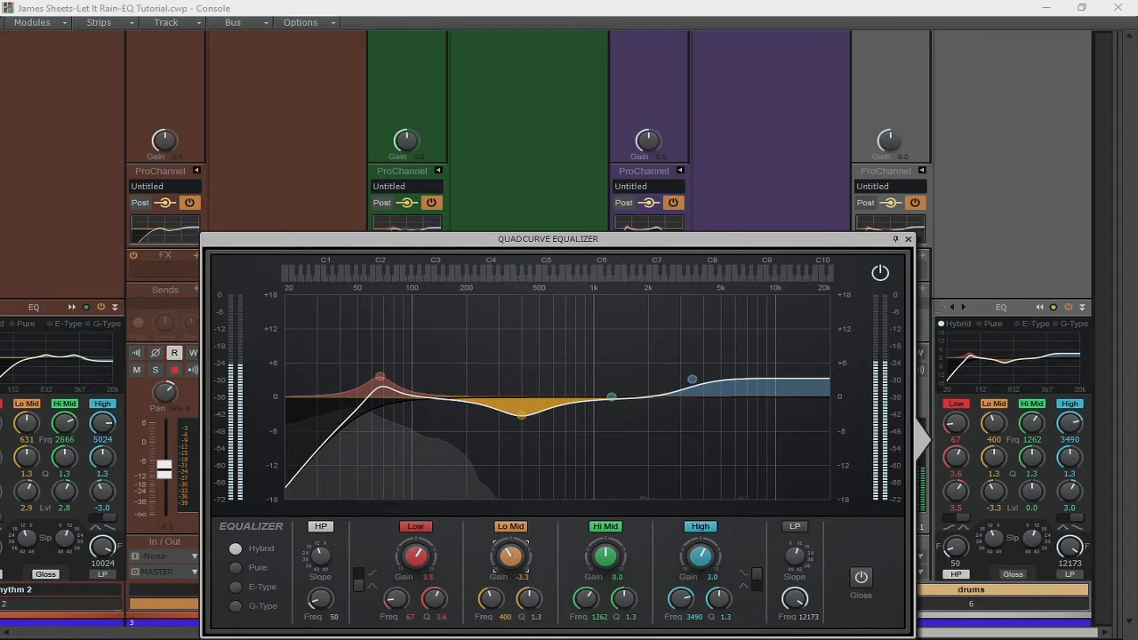
pyautogui.click(520, 530)
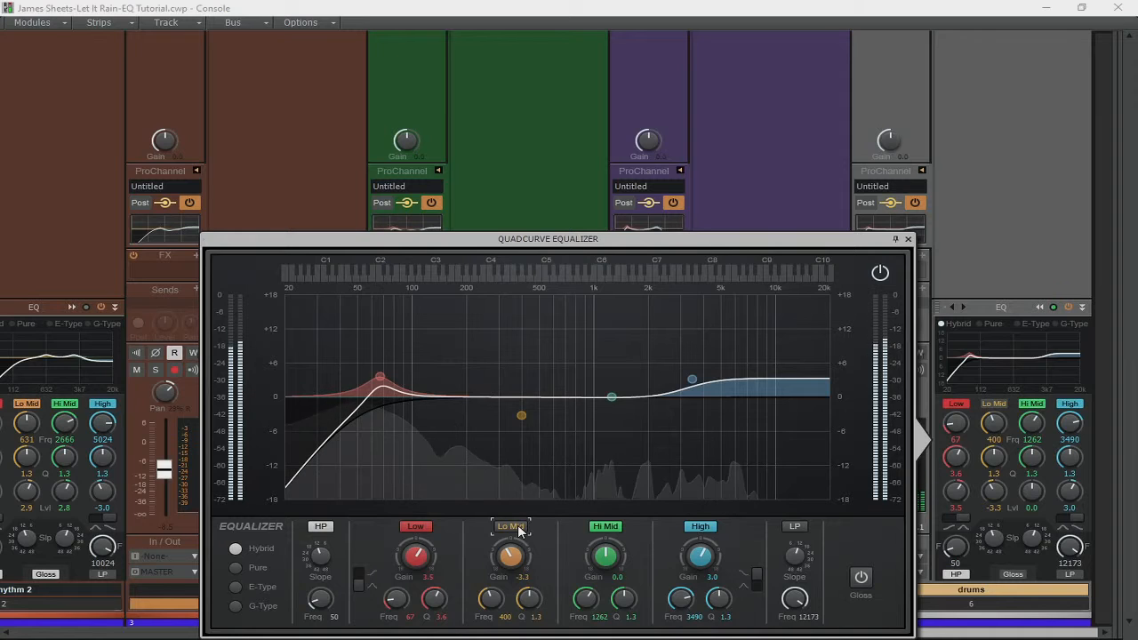
pyautogui.click(519, 528)
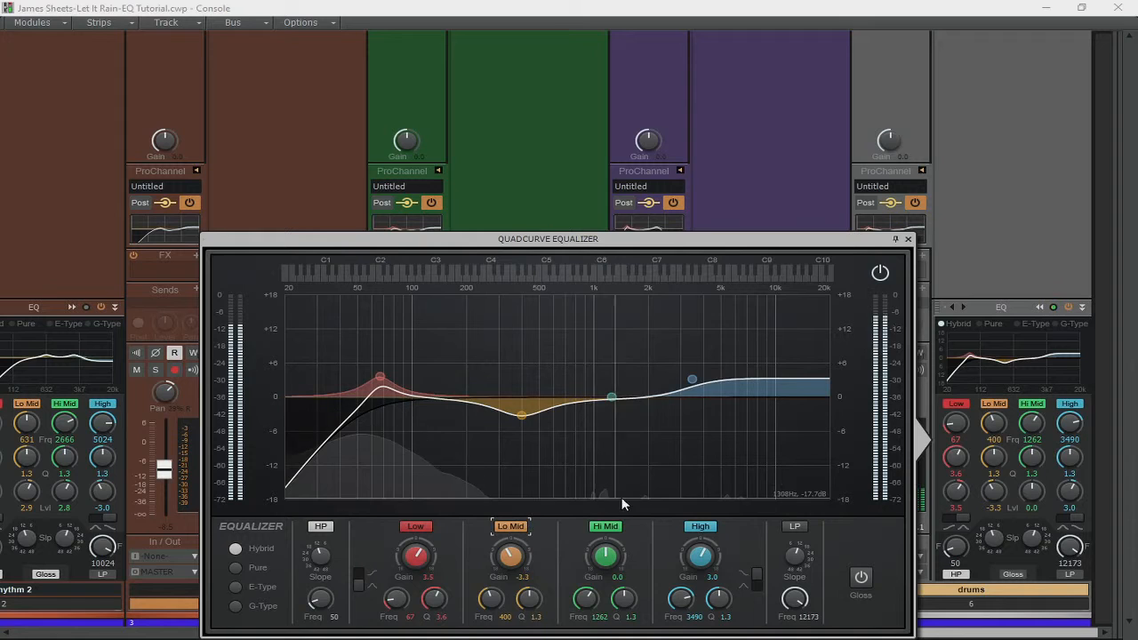
# During playback, boost the drums Hi Mid band 6.7 dB at 1060 Hz and narrow it to a Q of 4.4.
pyautogui.moveTo(610, 394); pyautogui.dragTo(600, 358)
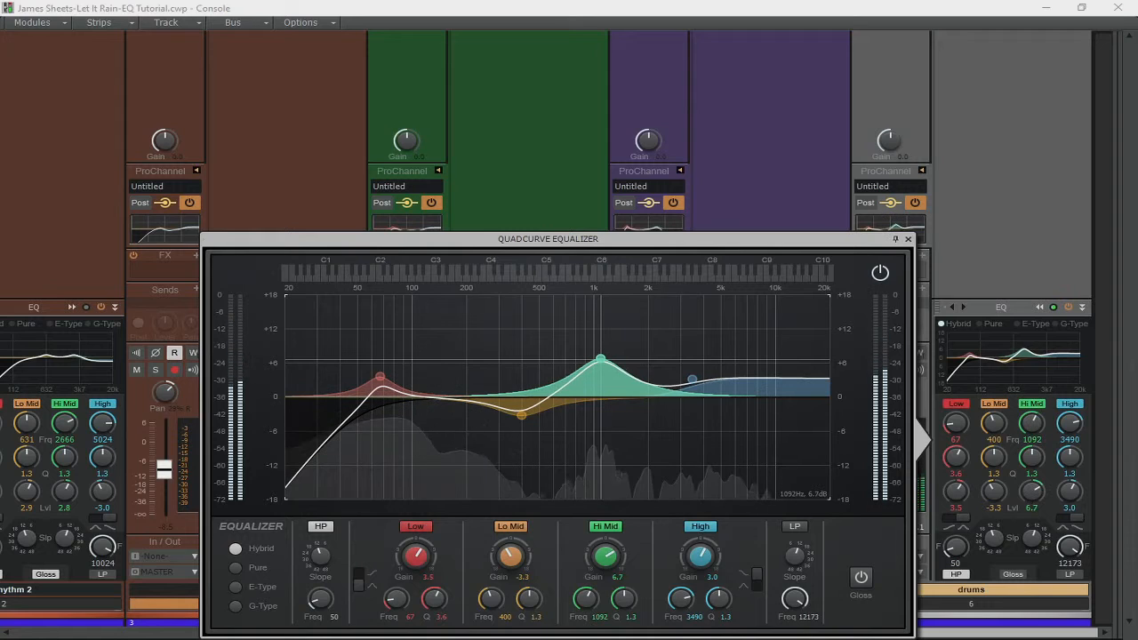
pyautogui.moveTo(600, 358); pyautogui.dragTo(598, 359)
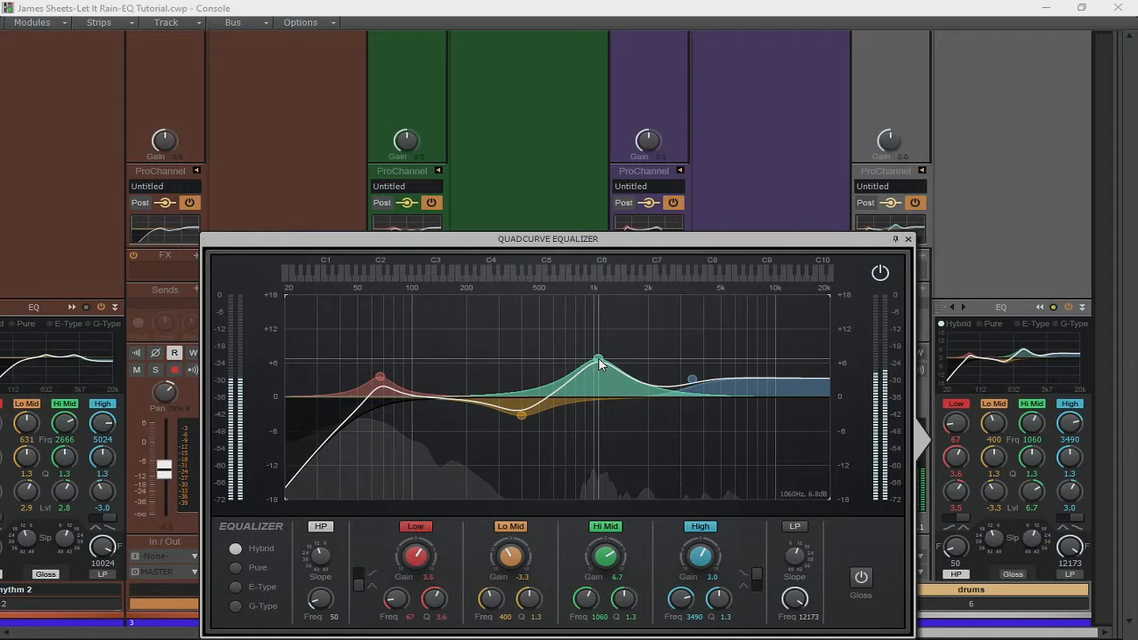
pyautogui.moveTo(624, 598); pyautogui.dragTo(625, 560)
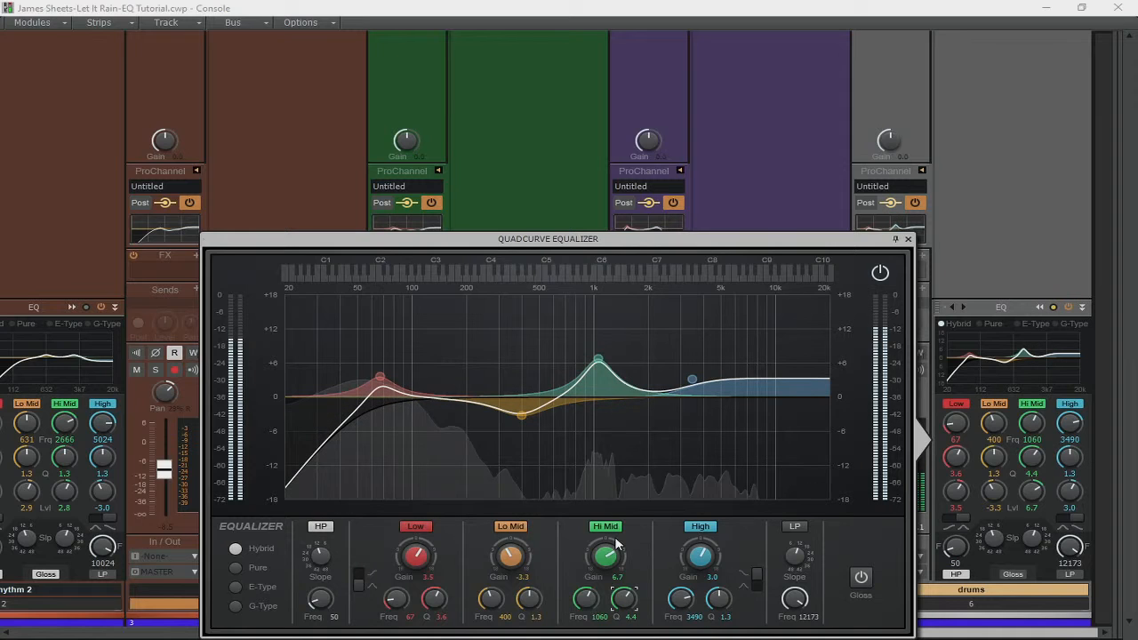
# Set the drums Hi Mid gain to -1.4 dB, then close its equalizer and unsolo the drums.
pyautogui.moveTo(605, 557); pyautogui.dragTo(605, 570)
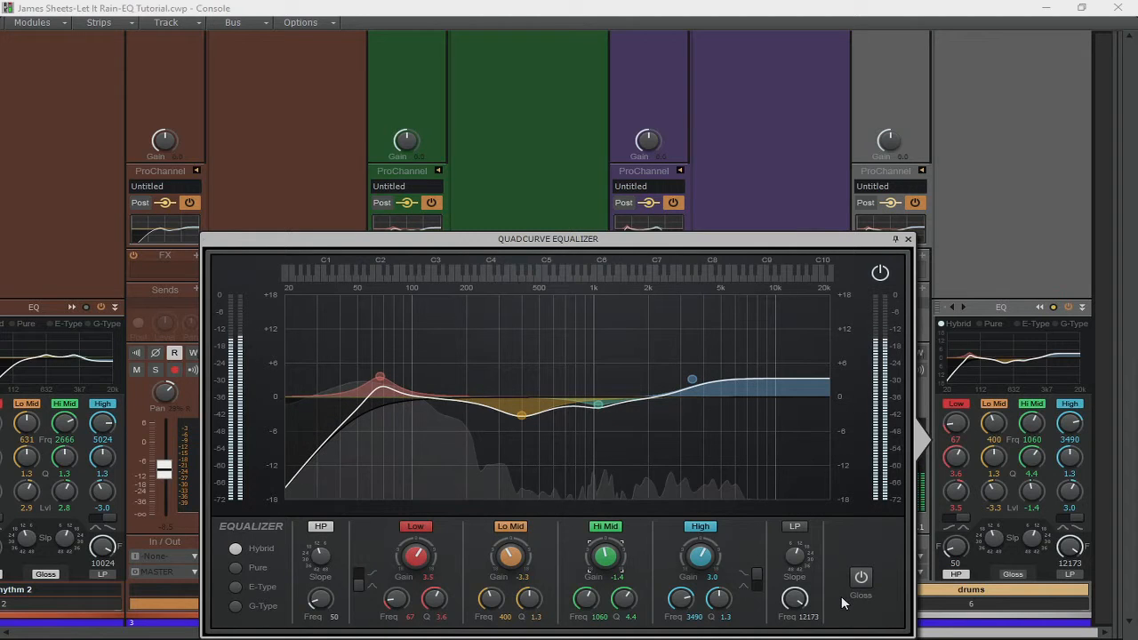
pyautogui.click(907, 240)
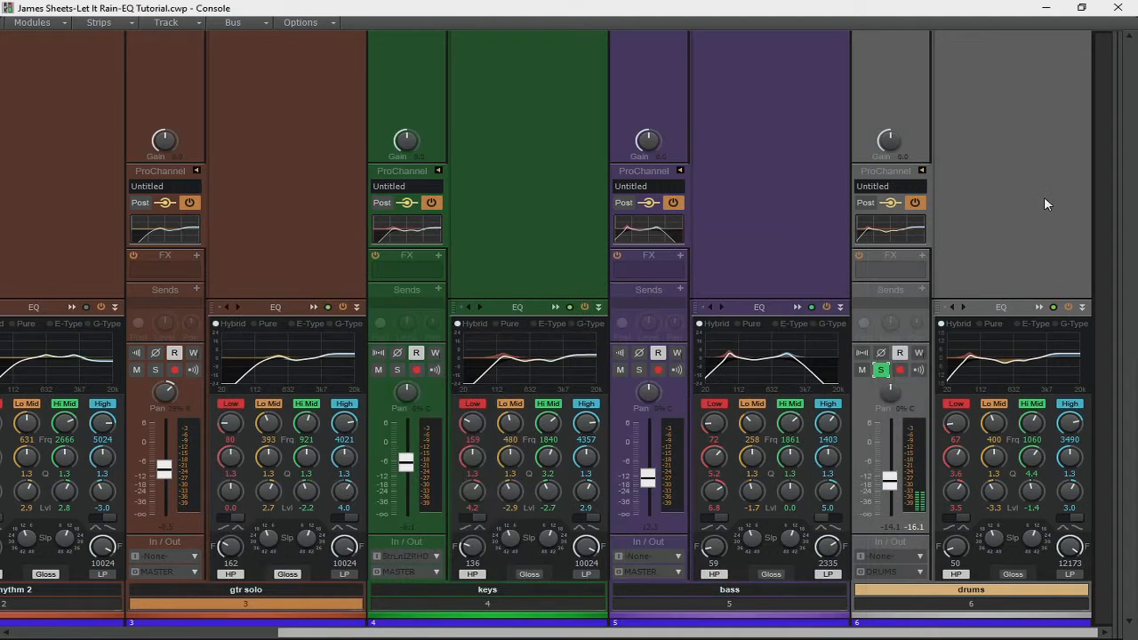
pyautogui.click(881, 369)
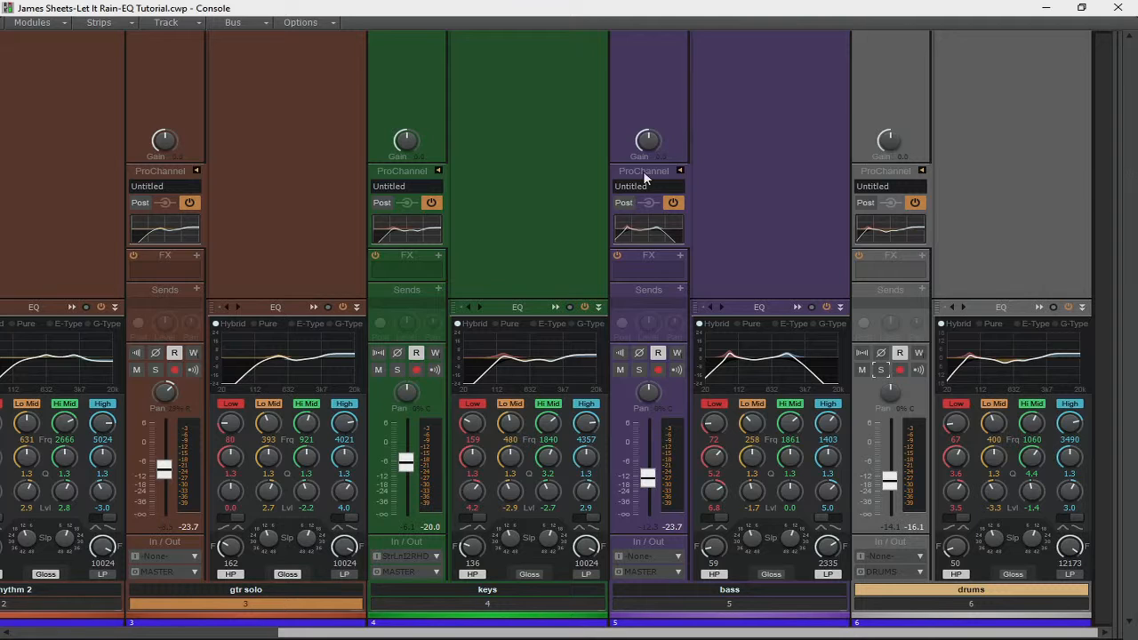
# Return to the Track view and play the full mix from the beginning of the song.
pyautogui.click(1045, 8)
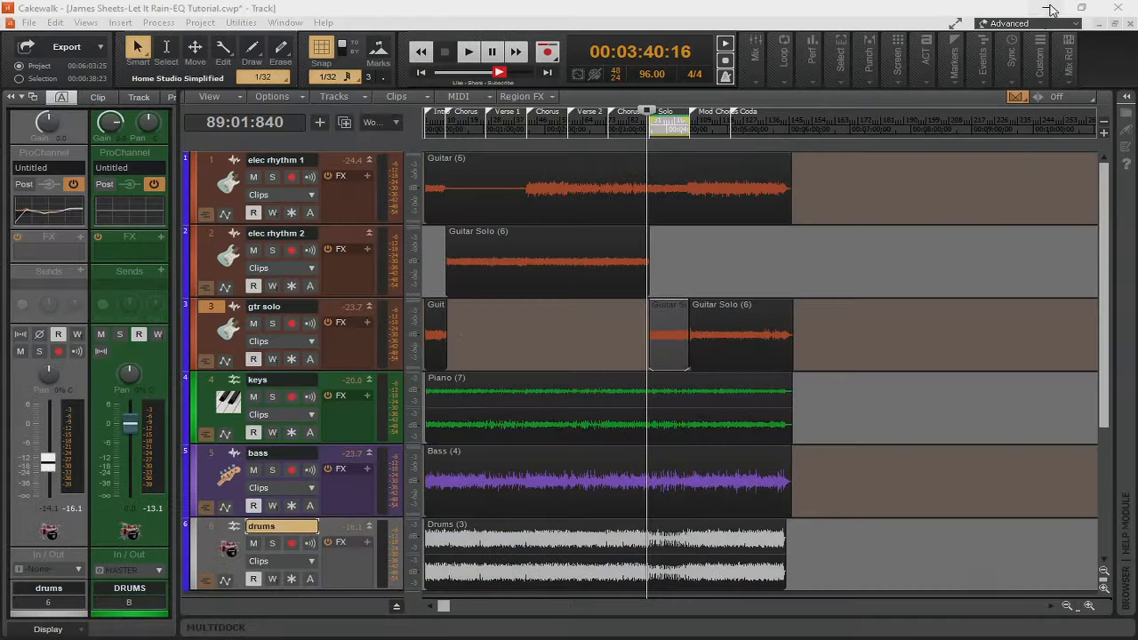
pyautogui.click(736, 173)
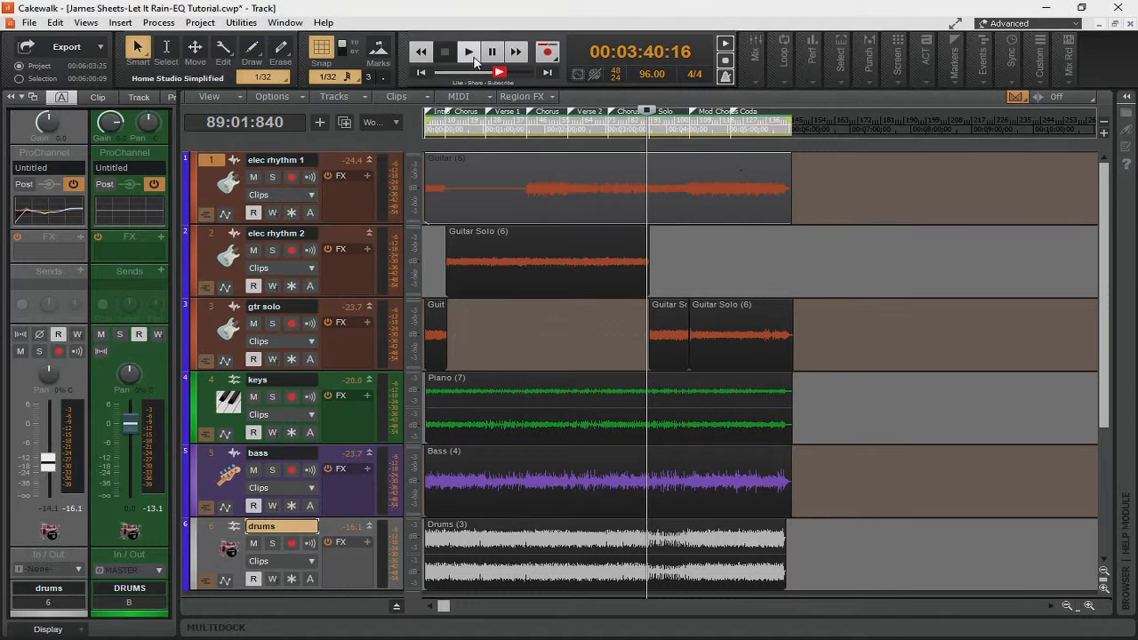
pyautogui.click(420, 73)
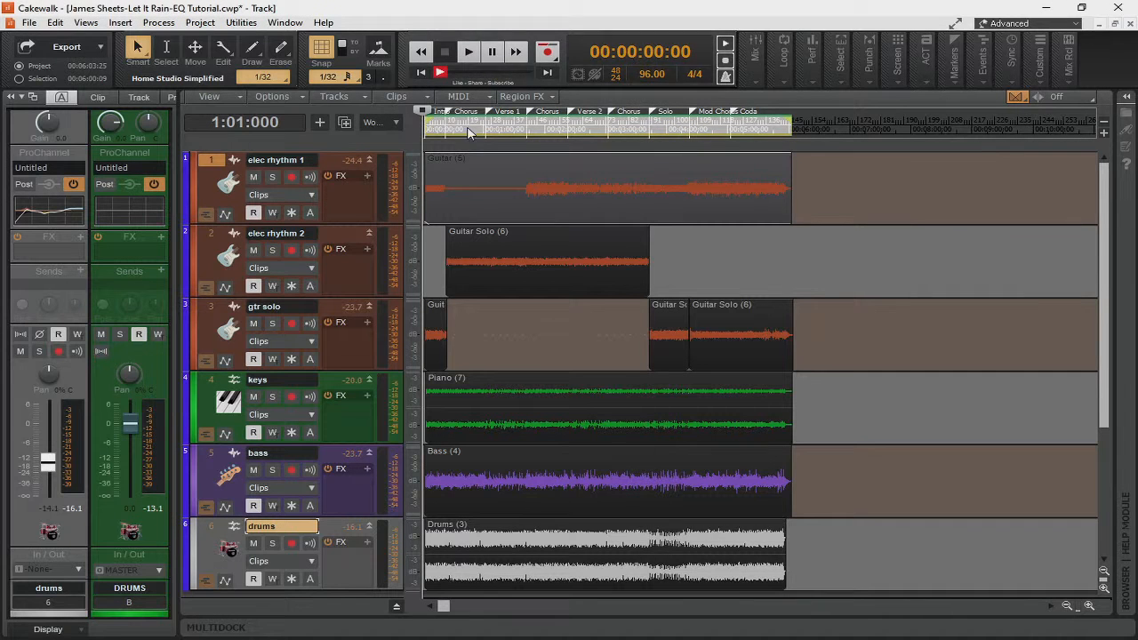
pyautogui.scroll(5, 440, 127)
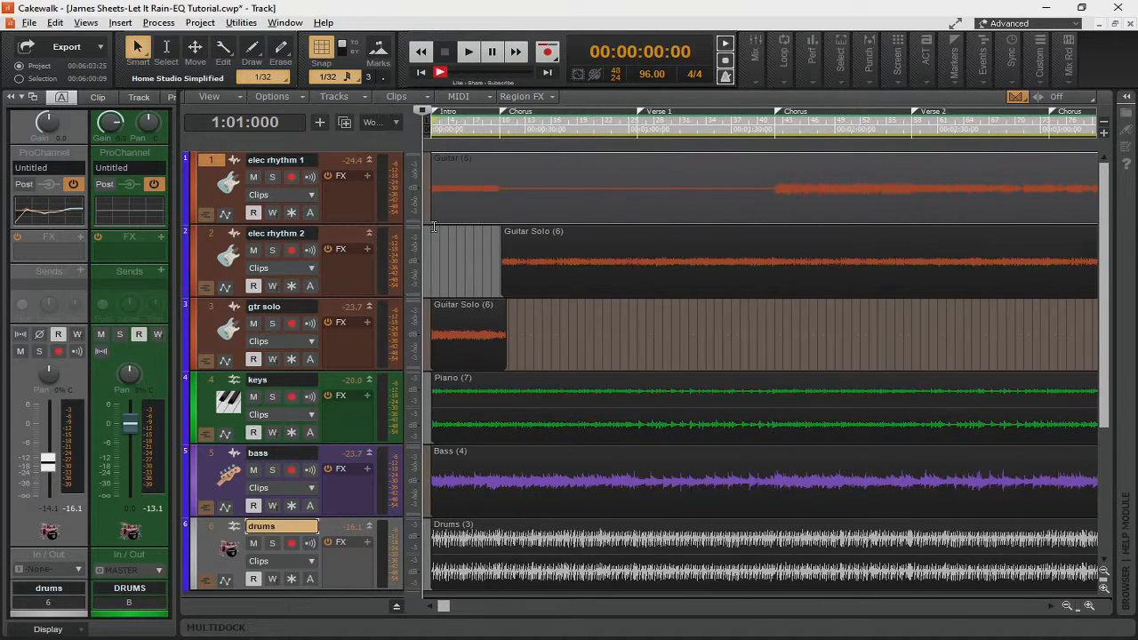
pyautogui.press('space')
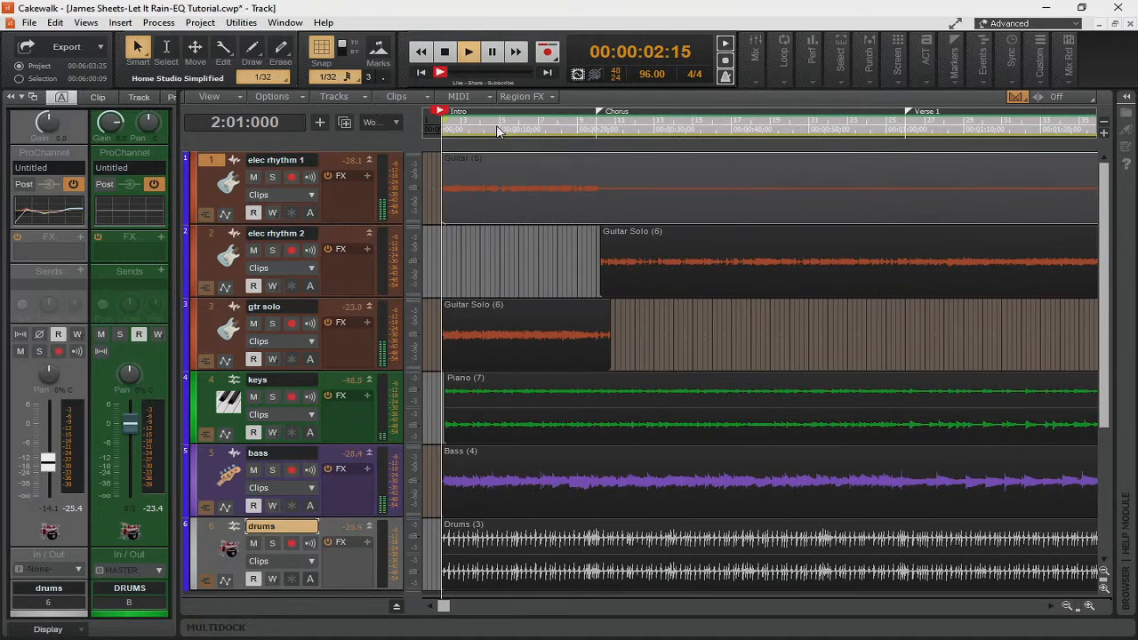
# In the Console, lower the gtr solo fader and raise the elec rhythm 1 and elec rhythm 2 faders during playback.
pyautogui.hotkey('alt', '2')
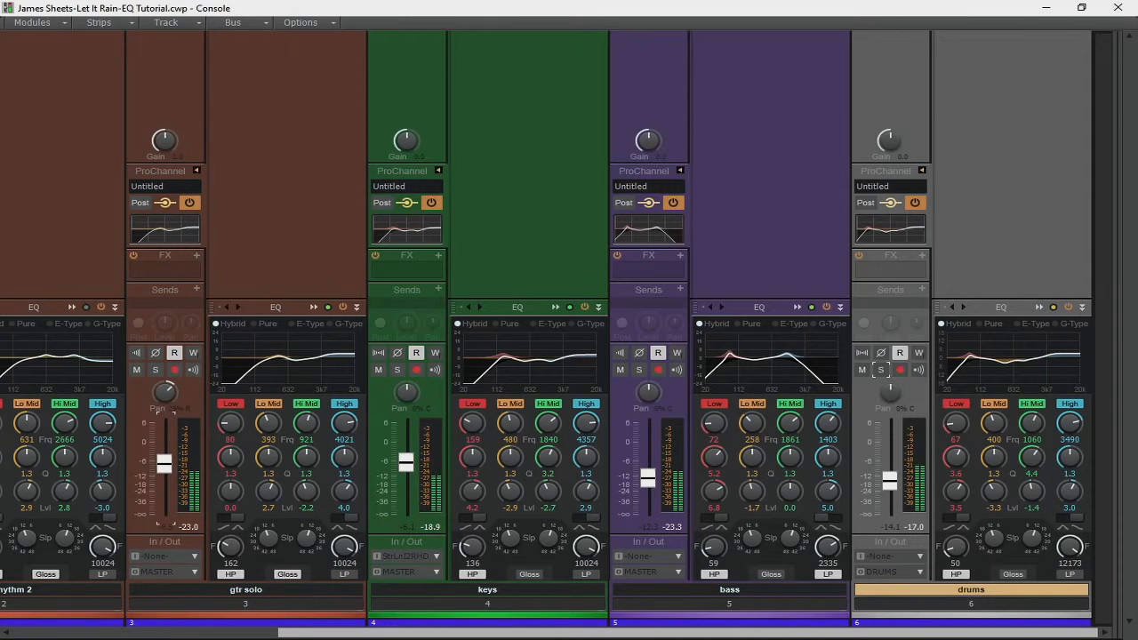
pyautogui.moveTo(164, 462)
pyautogui.mouseDown()
pyautogui.moveTo(164, 474)
pyautogui.moveTo(164, 434)
pyautogui.moveTo(163, 471)
pyautogui.mouseUp()
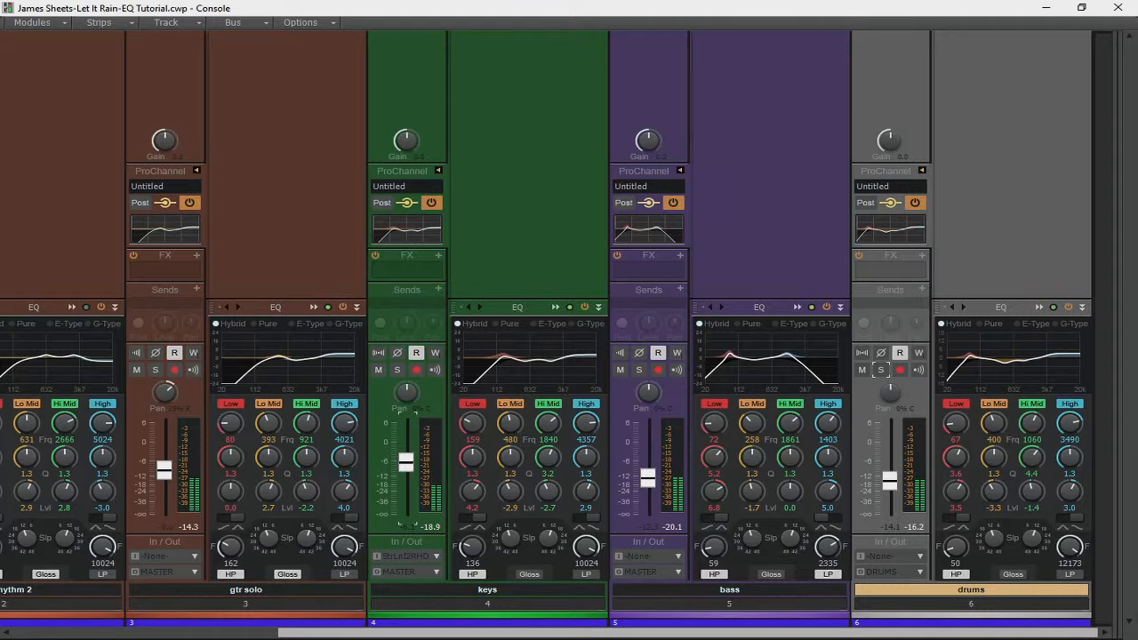
pyautogui.moveTo(503, 632); pyautogui.dragTo(248, 631)
pyautogui.moveTo(27, 465)
pyautogui.mouseDown()
pyautogui.moveTo(27, 442)
pyautogui.moveTo(27, 453)
pyautogui.mouseUp()
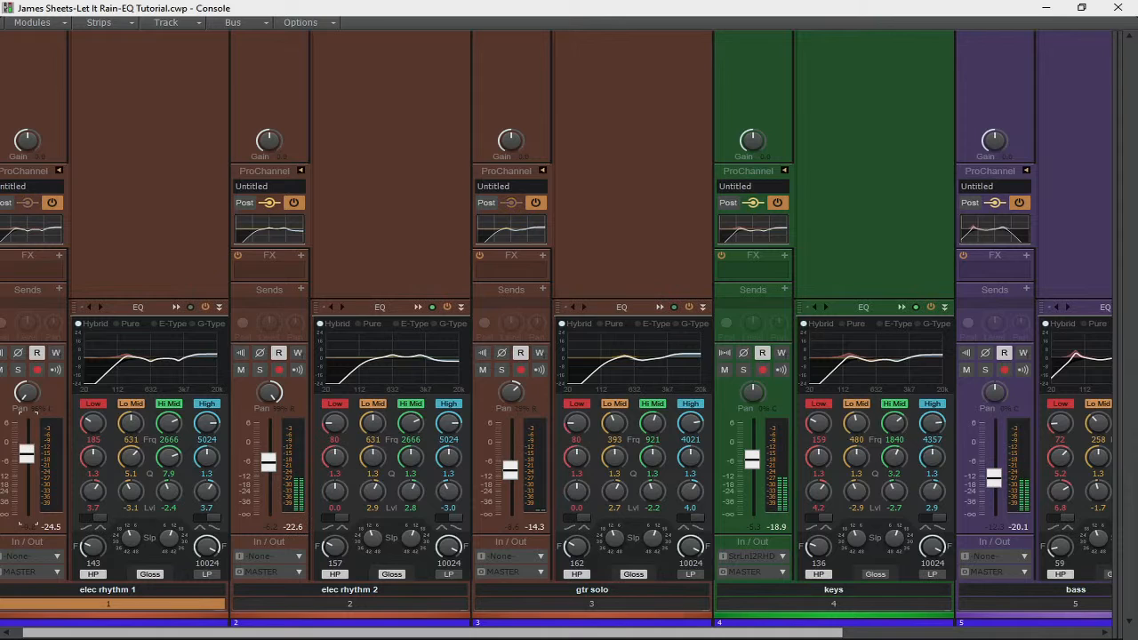
pyautogui.moveTo(267, 462); pyautogui.dragTo(268, 456)
# Raise the keys and bass faders slightly and bring the drums fader up to about -10.7 dB.
pyautogui.moveTo(758, 468)
pyautogui.moveTo(754, 631); pyautogui.dragTo(1013, 631)
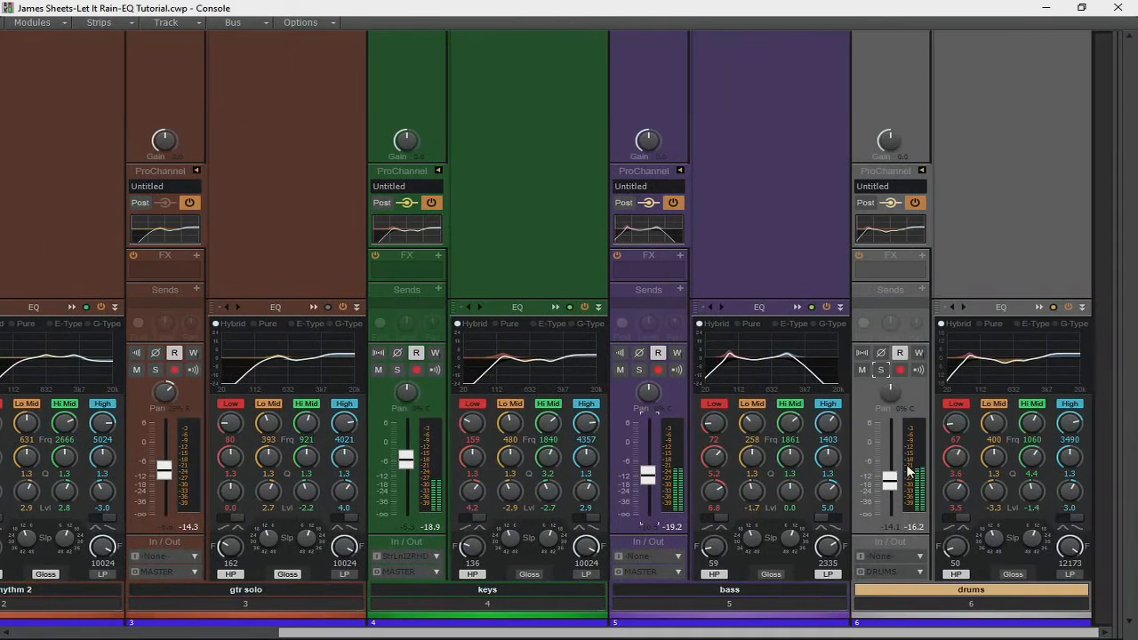
pyautogui.moveTo(889, 480); pyautogui.dragTo(889, 474)
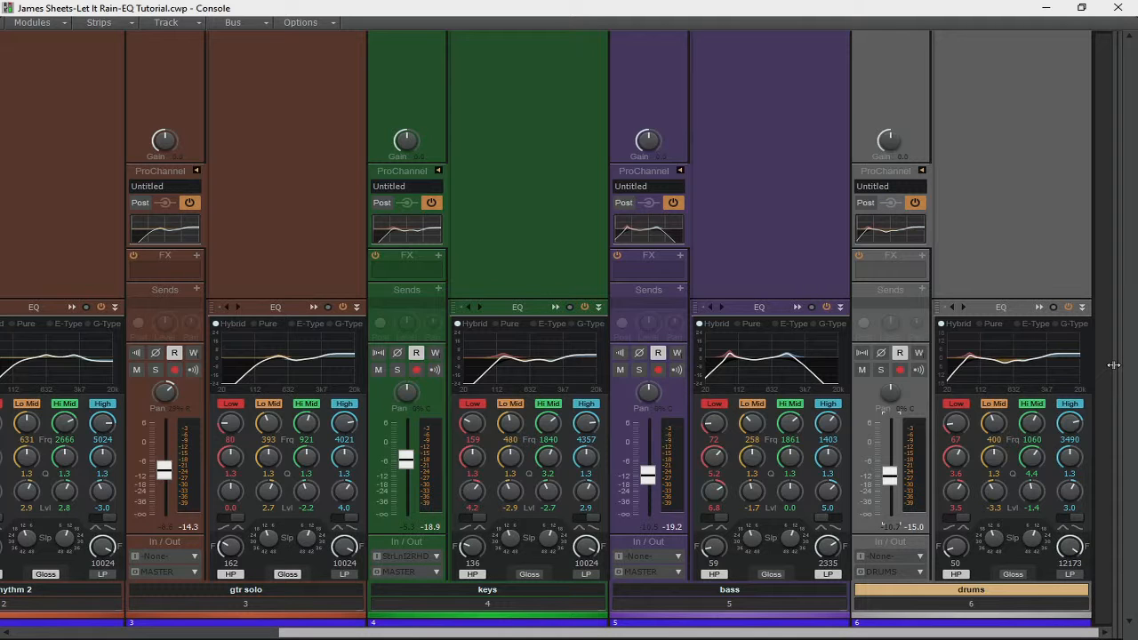
# Widen the Console's bus area to show the MASTER and DRUMS strips and switch the MASTER bus interleave to stereo.
pyautogui.moveTo(774, 633); pyautogui.dragTo(502, 636)
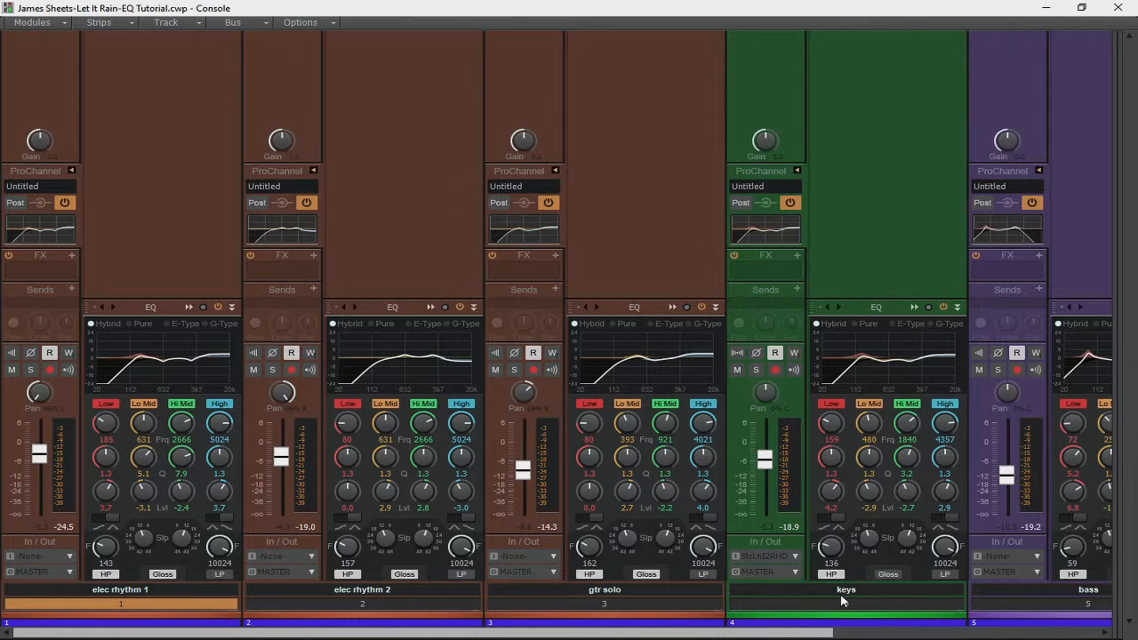
pyautogui.moveTo(769, 631); pyautogui.dragTo(1036, 636)
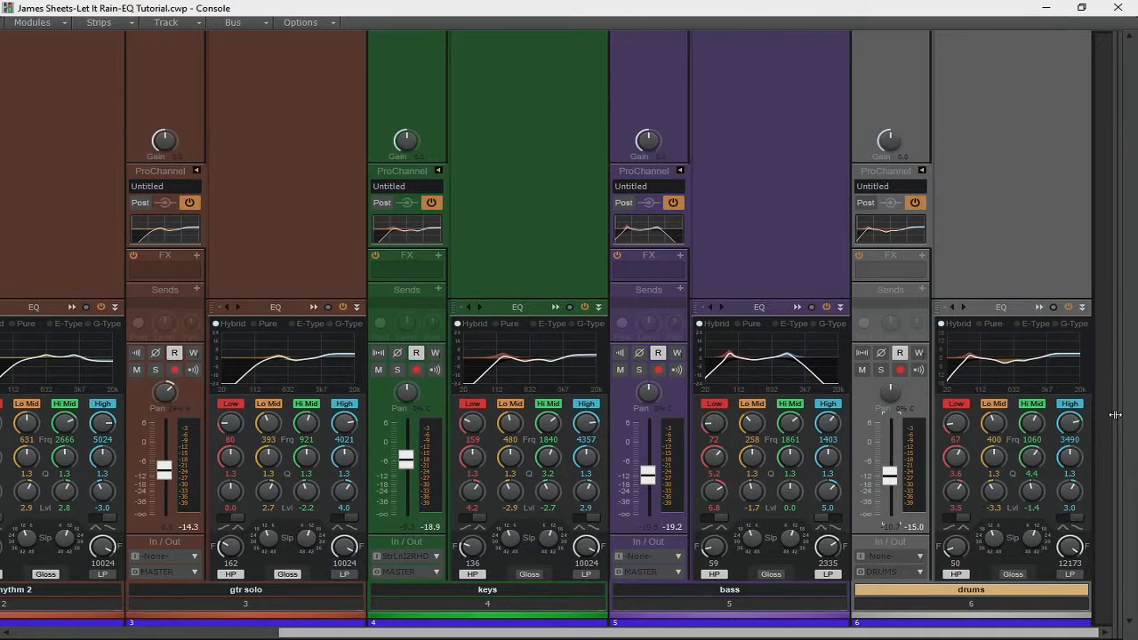
pyautogui.moveTo(1114, 380); pyautogui.dragTo(734, 404)
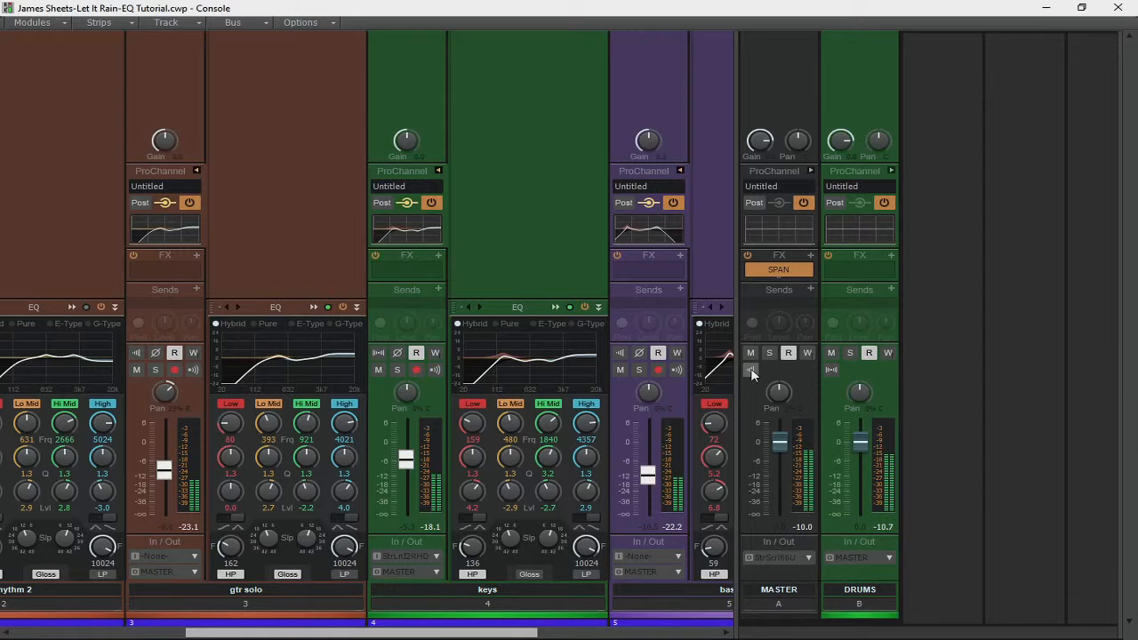
pyautogui.click(751, 369)
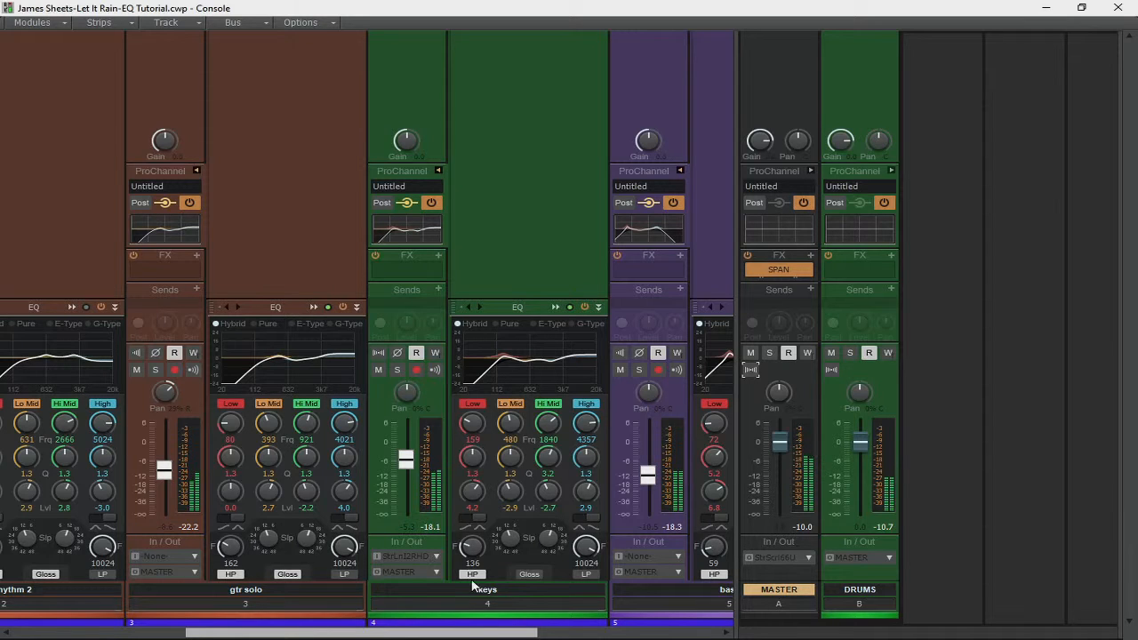
# Lower the elec rhythm 2 and elec rhythm 1 faders slightly, and bring the bass and drums strips back into view.
pyautogui.moveTo(476, 634); pyautogui.dragTo(298, 635)
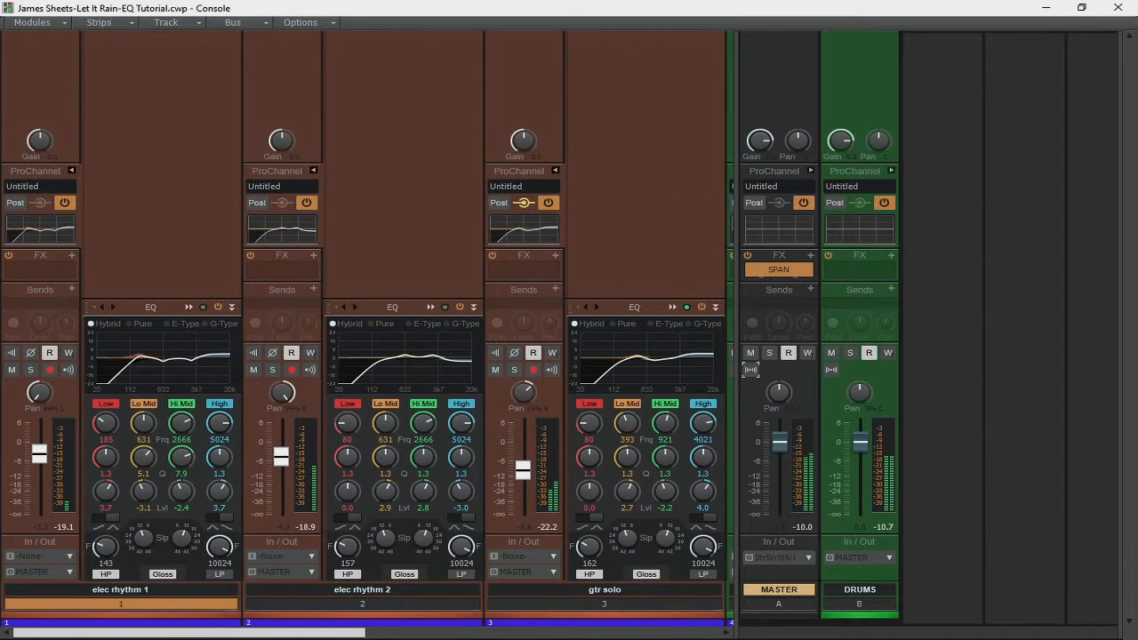
pyautogui.moveTo(280, 460); pyautogui.dragTo(280, 464)
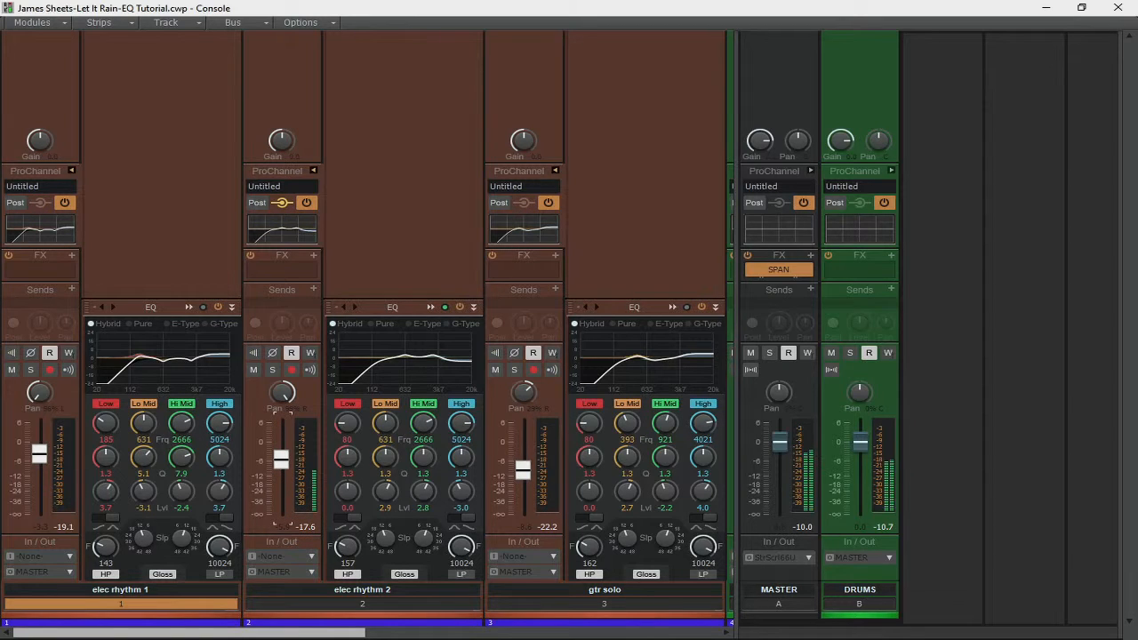
pyautogui.click(39, 455)
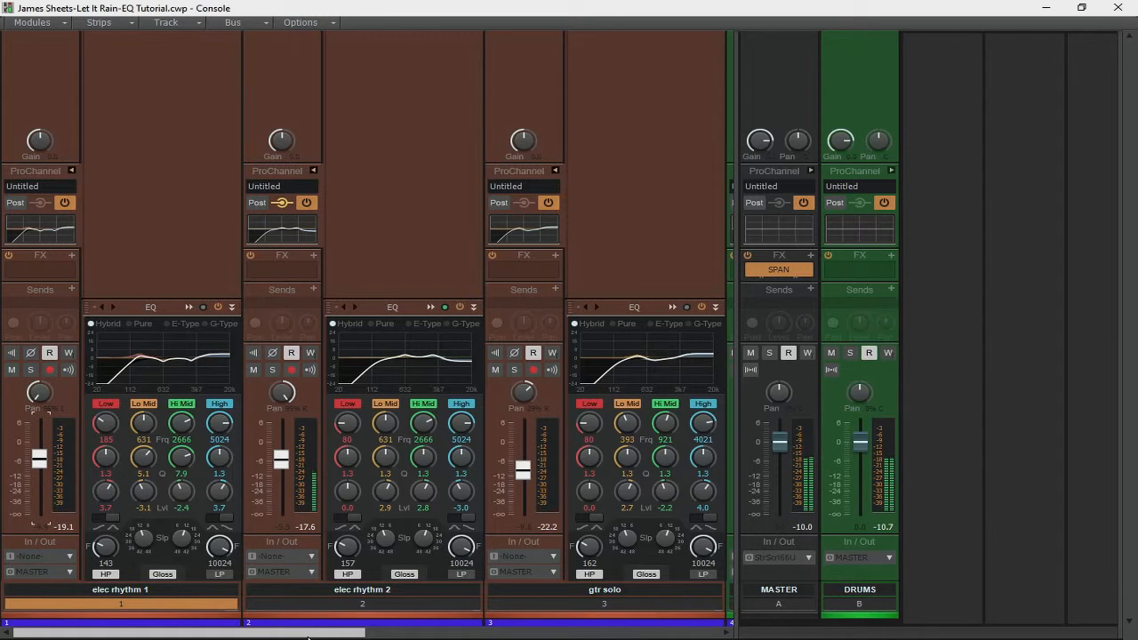
pyautogui.moveTo(324, 635); pyautogui.dragTo(683, 632)
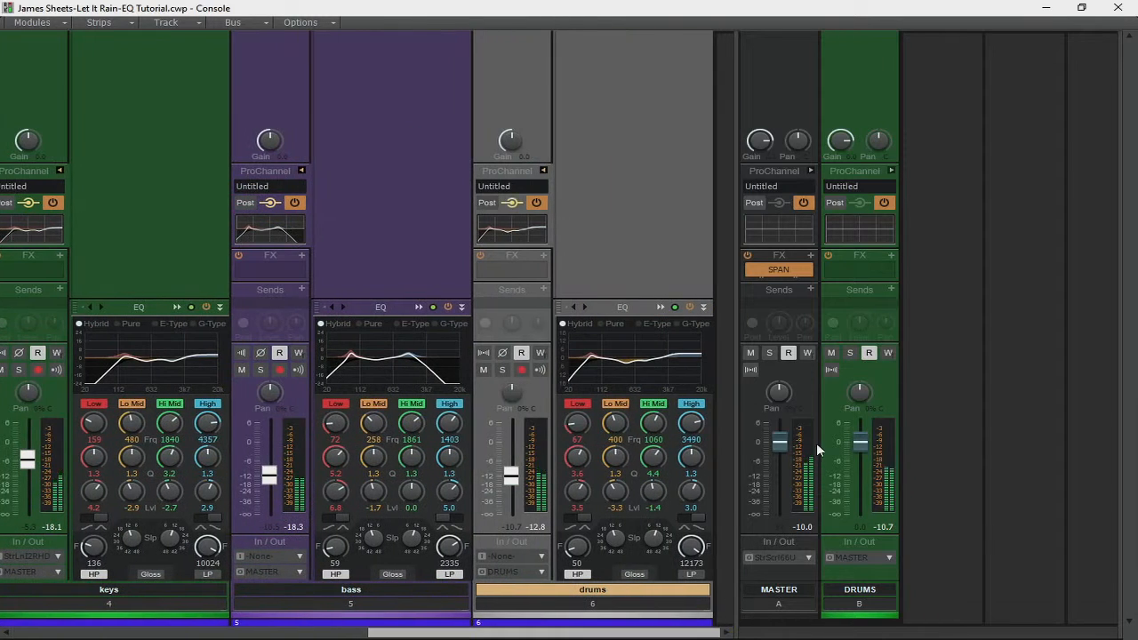
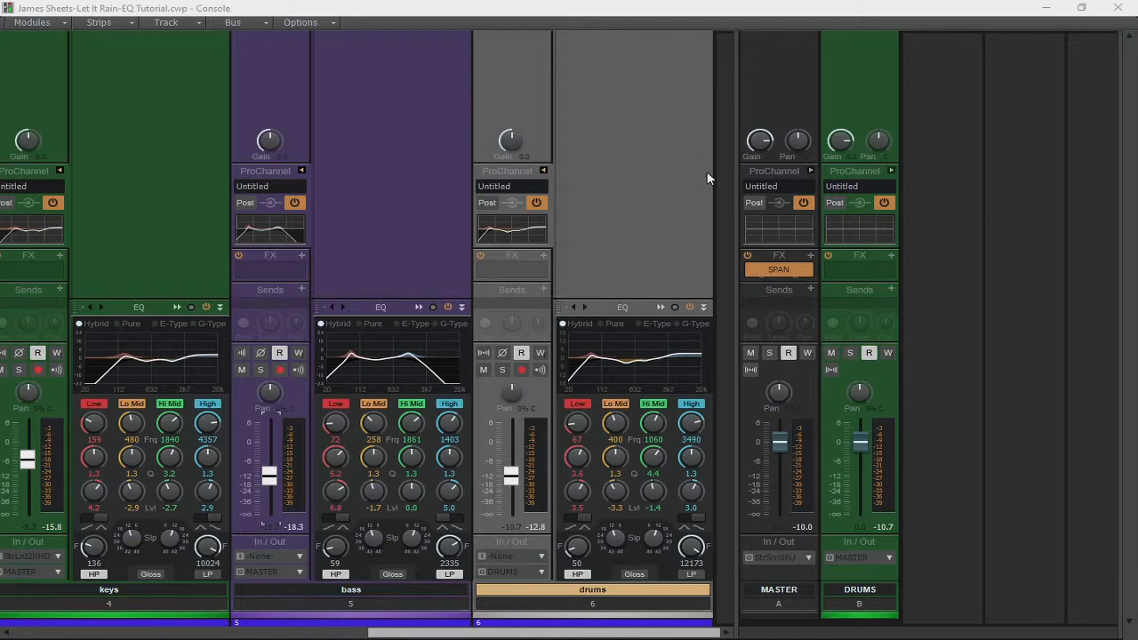
# Enable the MASTER bus ProChannel EQ, open it in a pinned QuadCurve Equalizer window, and start playback.
pyautogui.moveTo(736, 179); pyautogui.dragTo(713, 175)
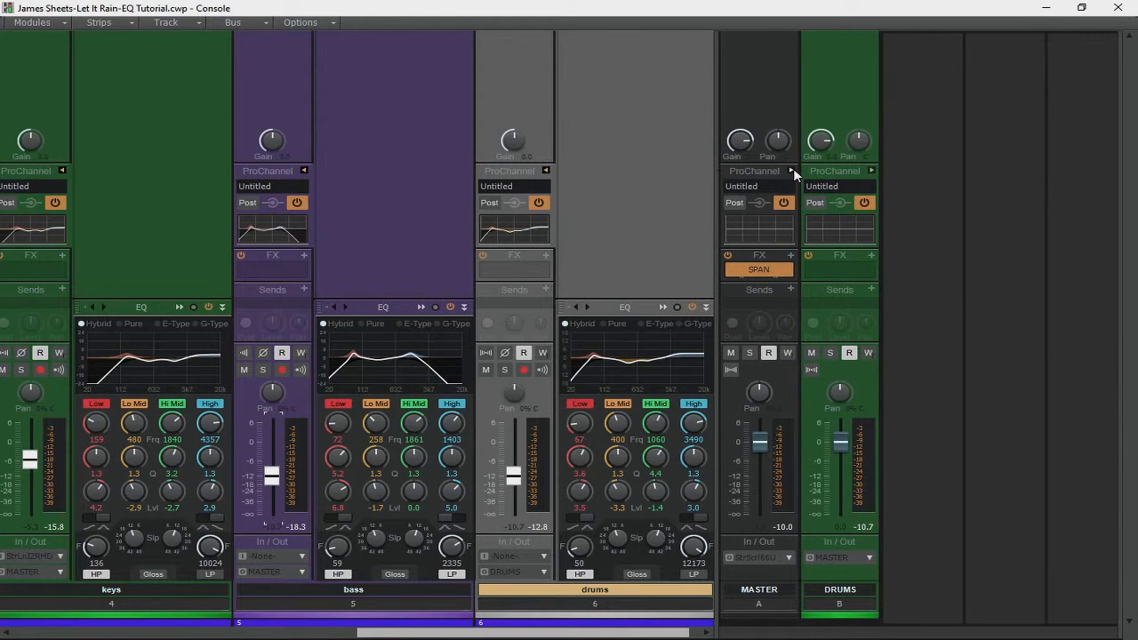
pyautogui.click(791, 169)
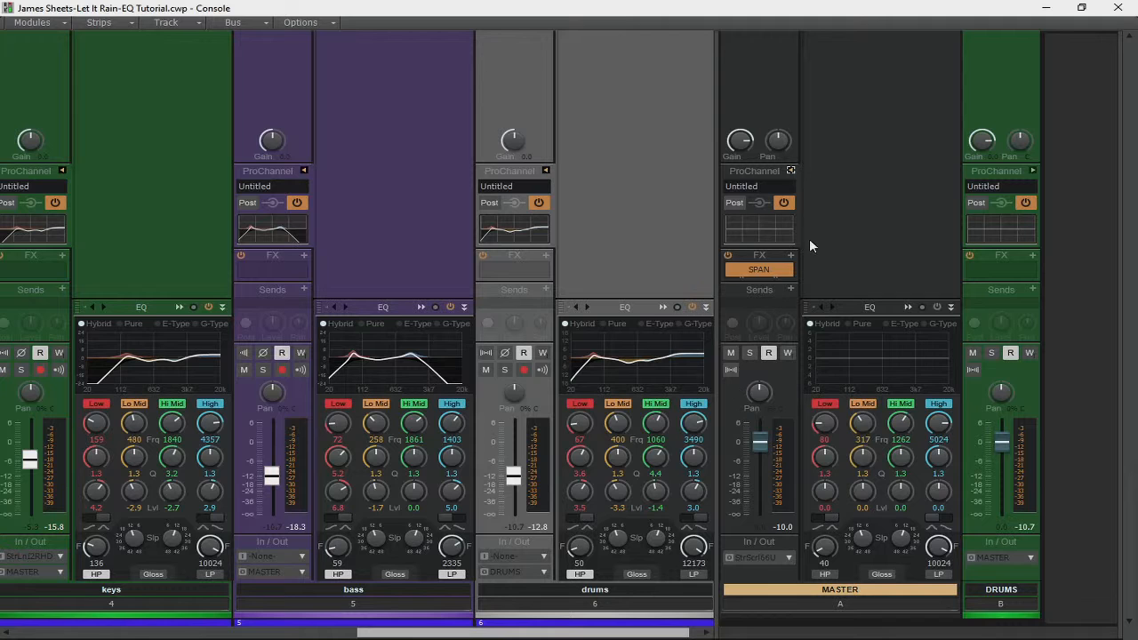
pyautogui.click(936, 308)
pyautogui.click(908, 307)
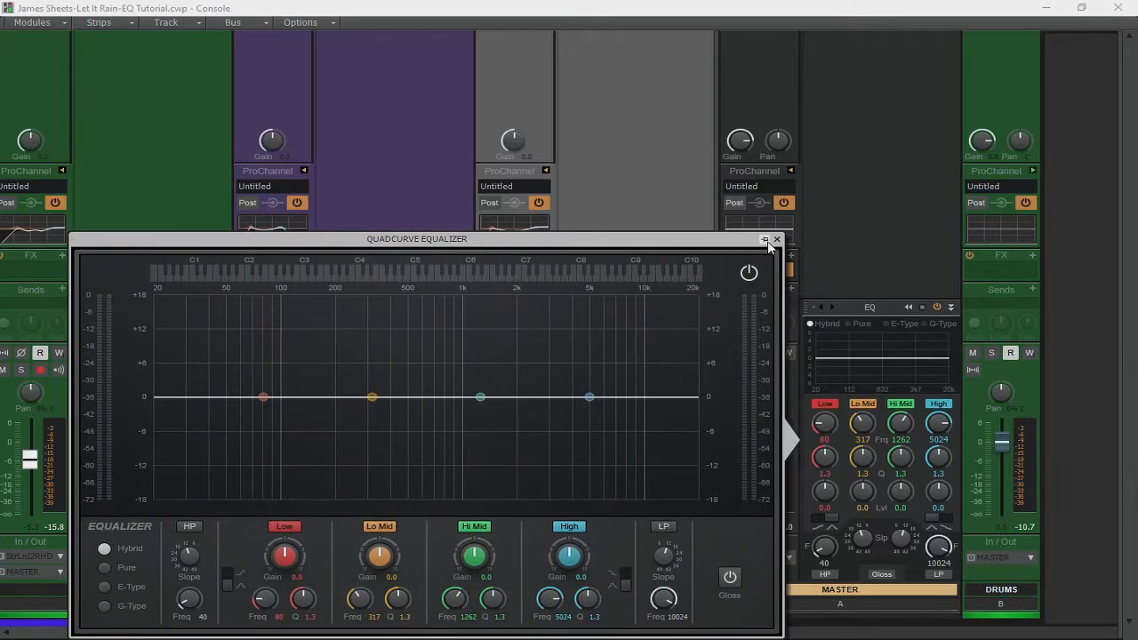
pyautogui.click(765, 240)
pyautogui.press('space')
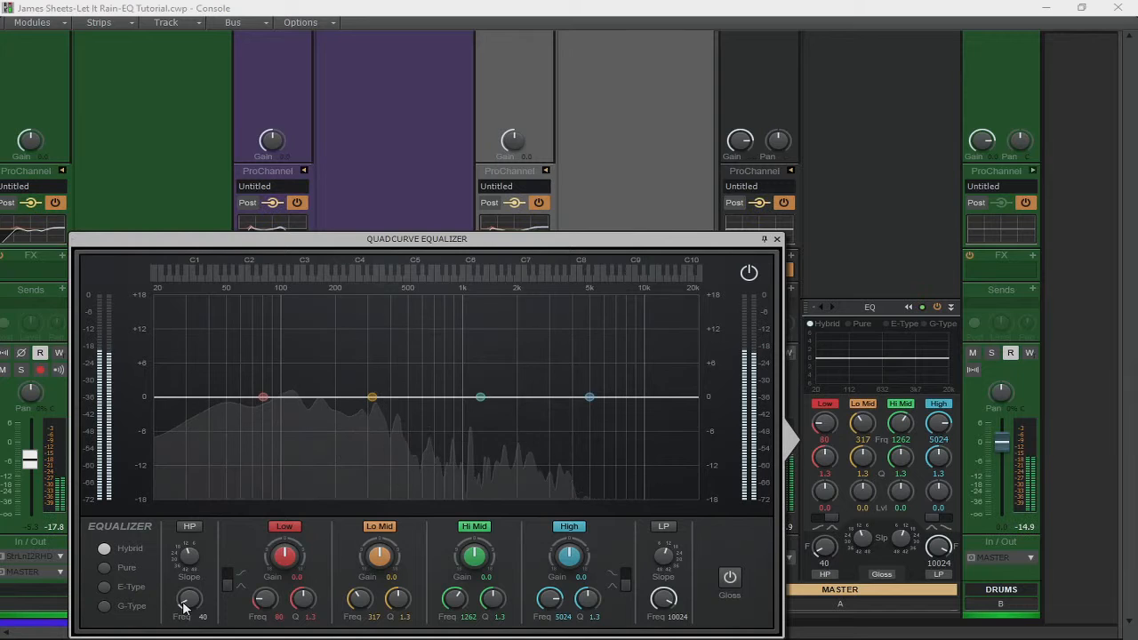
# Enable the master EQ's high-pass filter at 20 Hz and its low-pass filter at 20000 Hz.
pyautogui.click(191, 530)
pyautogui.moveTo(190, 601); pyautogui.dragTo(191, 625)
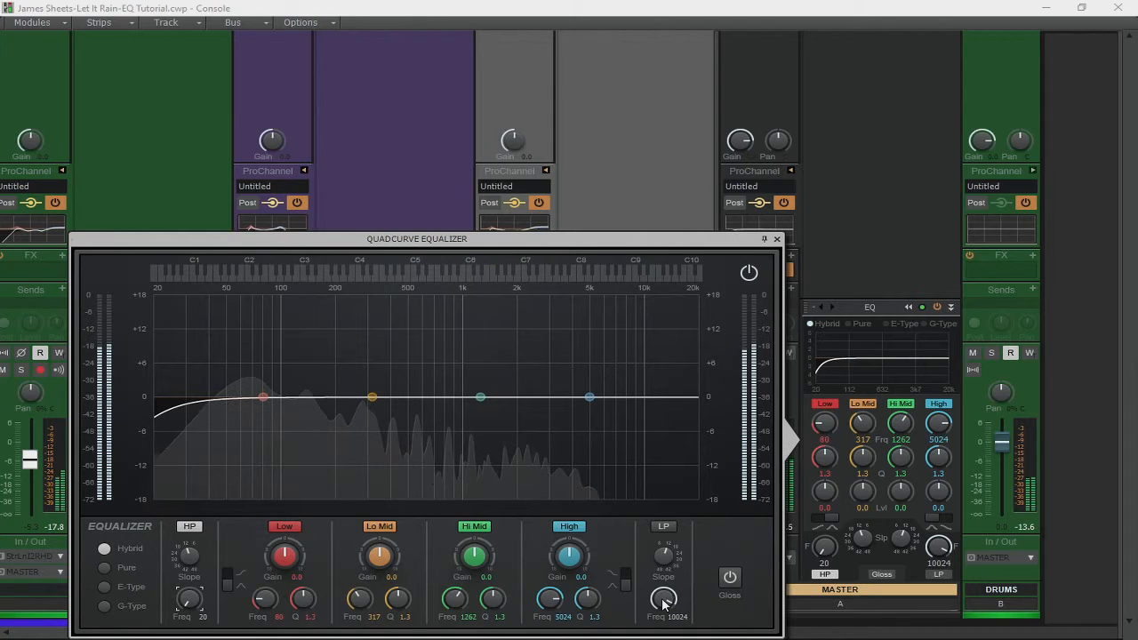
pyautogui.click(663, 526)
pyautogui.moveTo(665, 602); pyautogui.dragTo(663, 538)
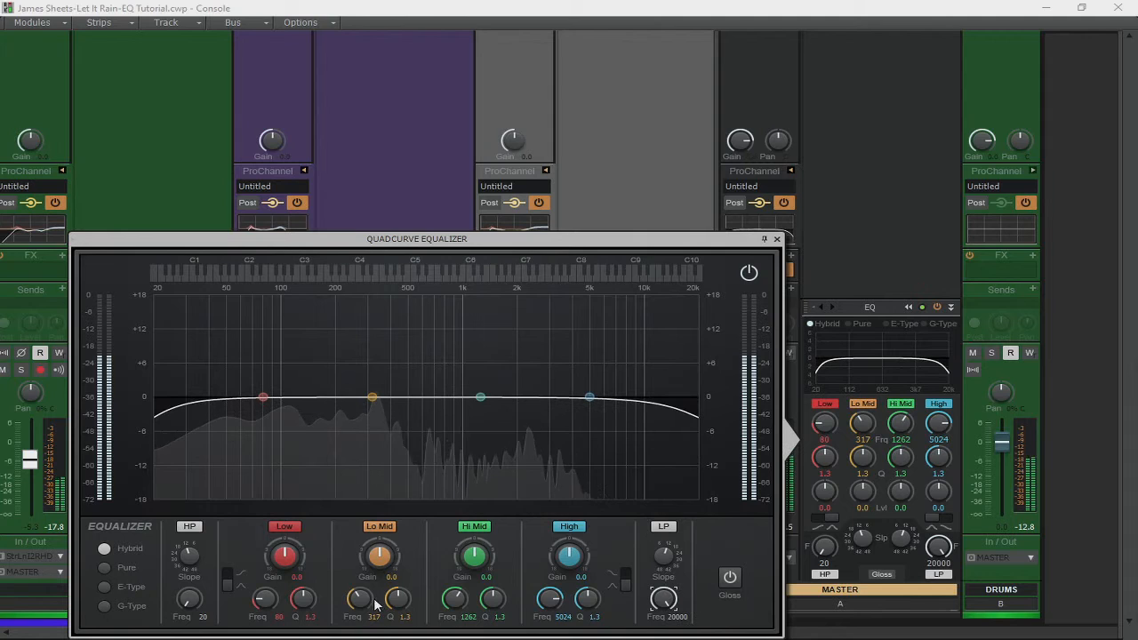
# Exaggerate the master Lo Mid boost to 8.0 dB while moving it to 409 Hz, then cut it to -1.8 dB.
pyautogui.moveTo(379, 556); pyautogui.dragTo(379, 568)
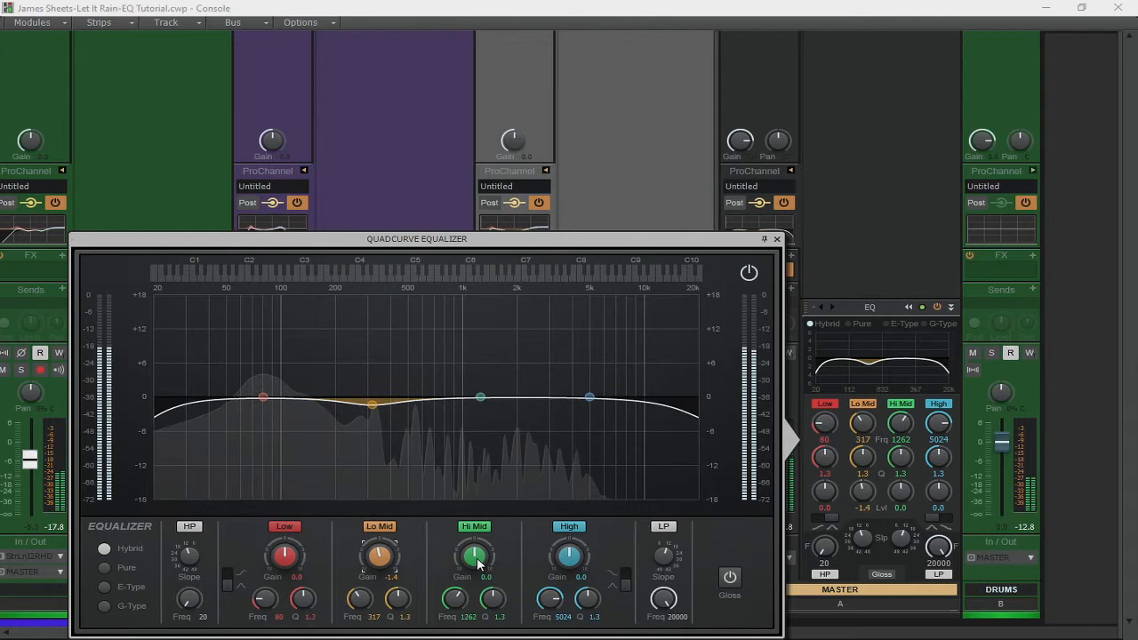
pyautogui.moveTo(382, 555); pyautogui.dragTo(376, 393)
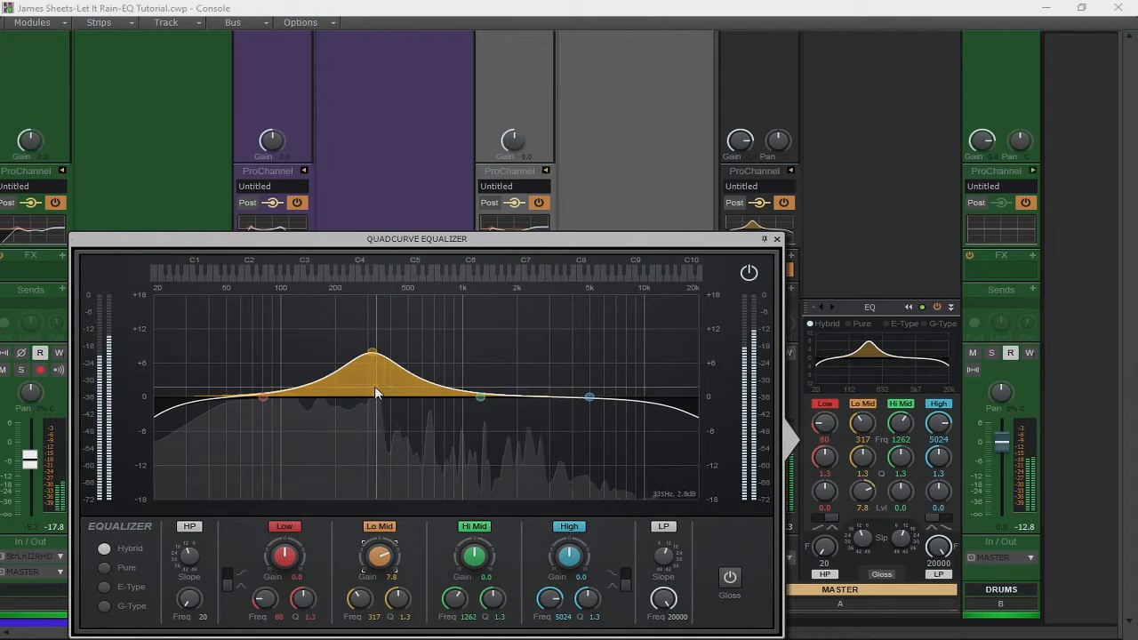
pyautogui.moveTo(371, 353)
pyautogui.mouseDown()
pyautogui.moveTo(414, 353)
pyautogui.moveTo(355, 352)
pyautogui.moveTo(391, 352)
pyautogui.mouseUp()
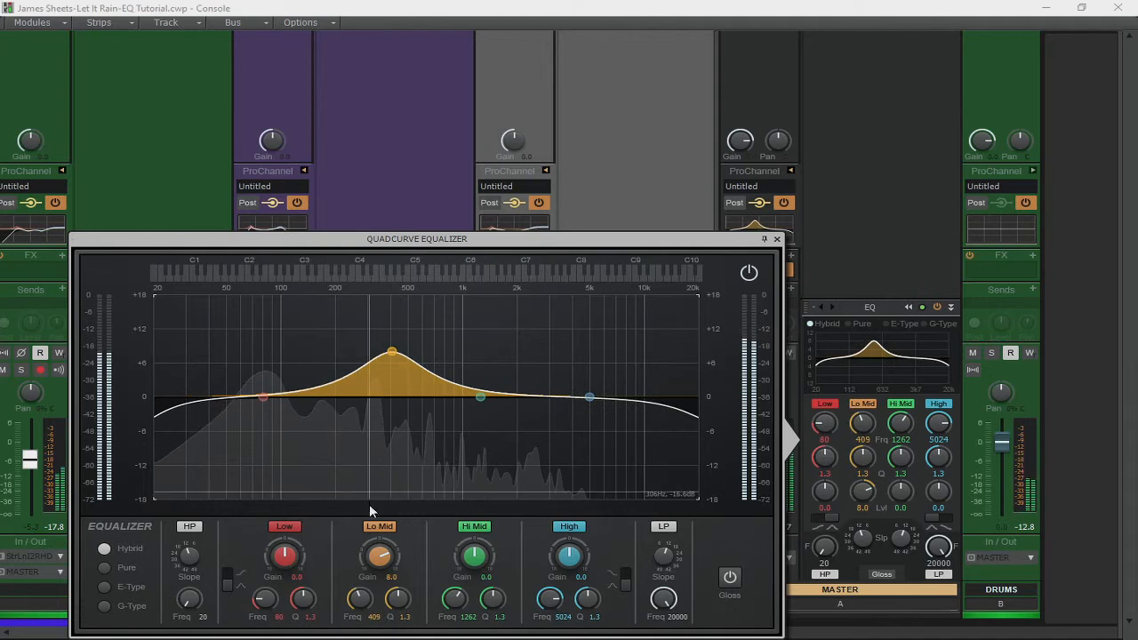
pyautogui.moveTo(379, 555); pyautogui.dragTo(379, 606)
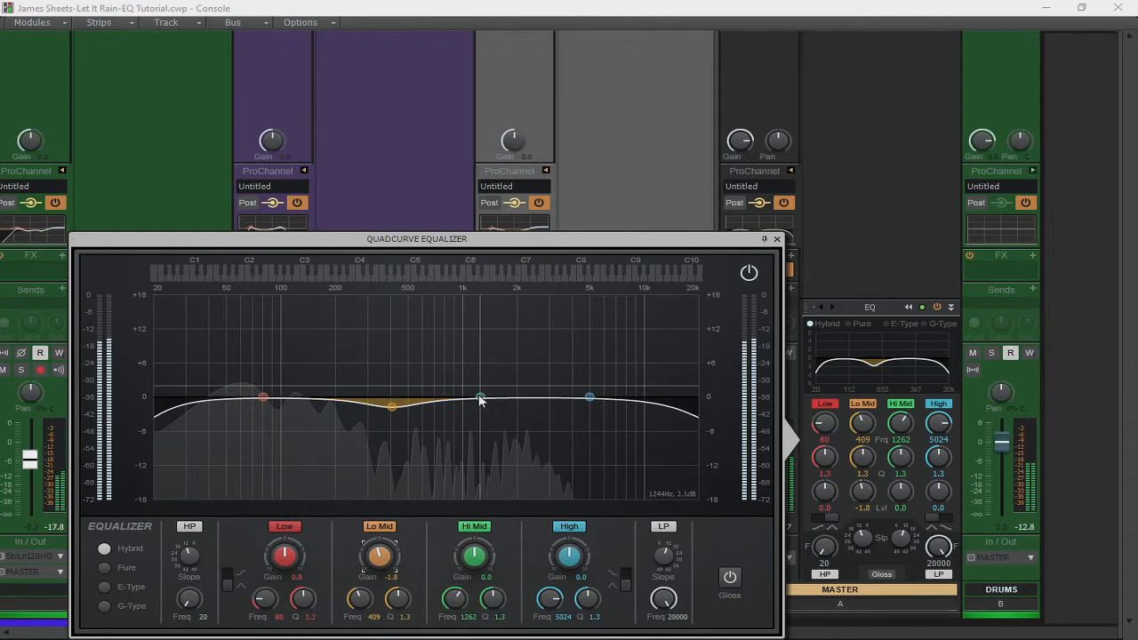
# Cut the master Hi Mid band 1.1 dB at 1257 Hz and boost the High shelf 1.9 dB at 3325 Hz.
pyautogui.moveTo(480, 396)
pyautogui.mouseDown()
pyautogui.moveTo(511, 353)
pyautogui.moveTo(528, 368)
pyautogui.moveTo(528, 356)
pyautogui.moveTo(482, 364)
pyautogui.moveTo(493, 352)
pyautogui.moveTo(478, 354)
pyautogui.moveTo(480, 403)
pyautogui.mouseUp()
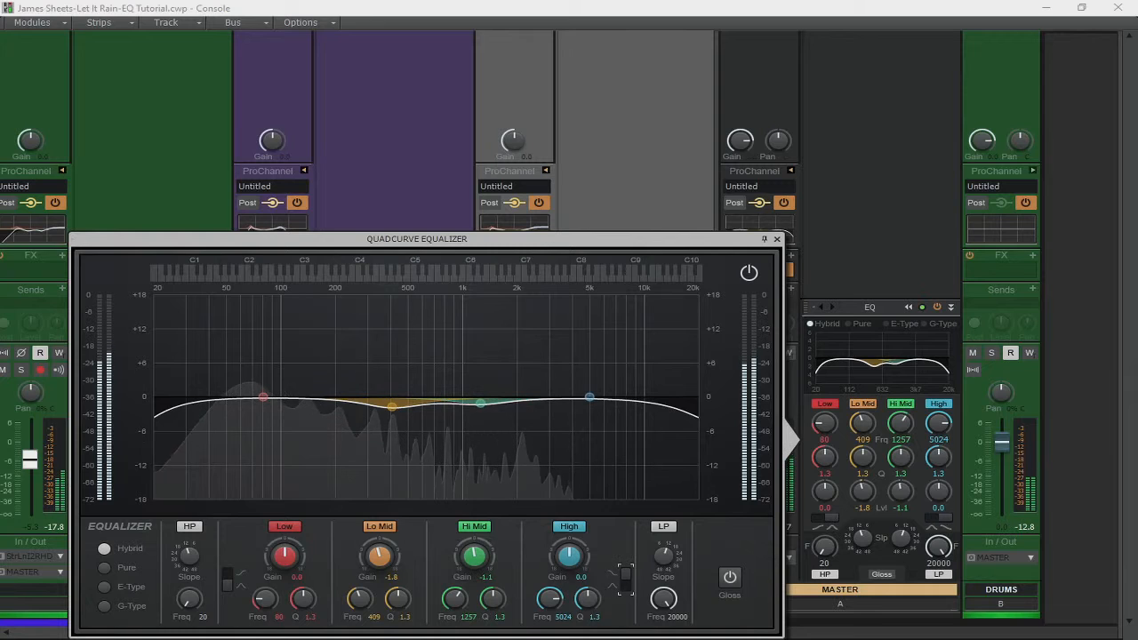
pyautogui.moveTo(570, 556); pyautogui.dragTo(569, 540)
pyautogui.moveTo(549, 601); pyautogui.dragTo(549, 624)
pyautogui.click(546, 599)
pyautogui.click(567, 558)
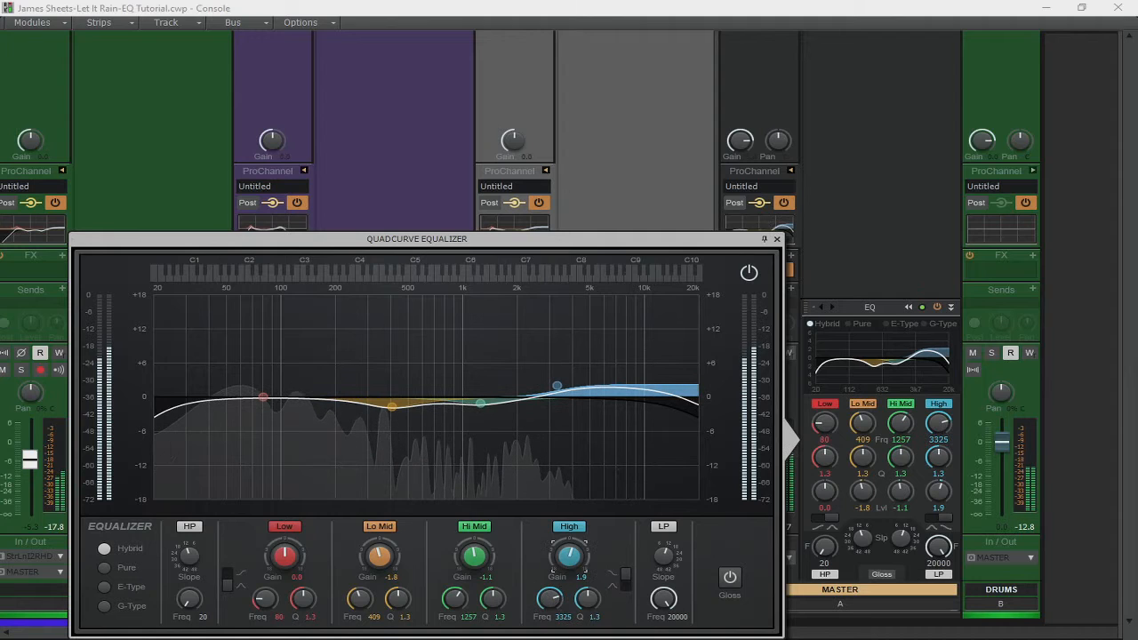
pyautogui.click(548, 598)
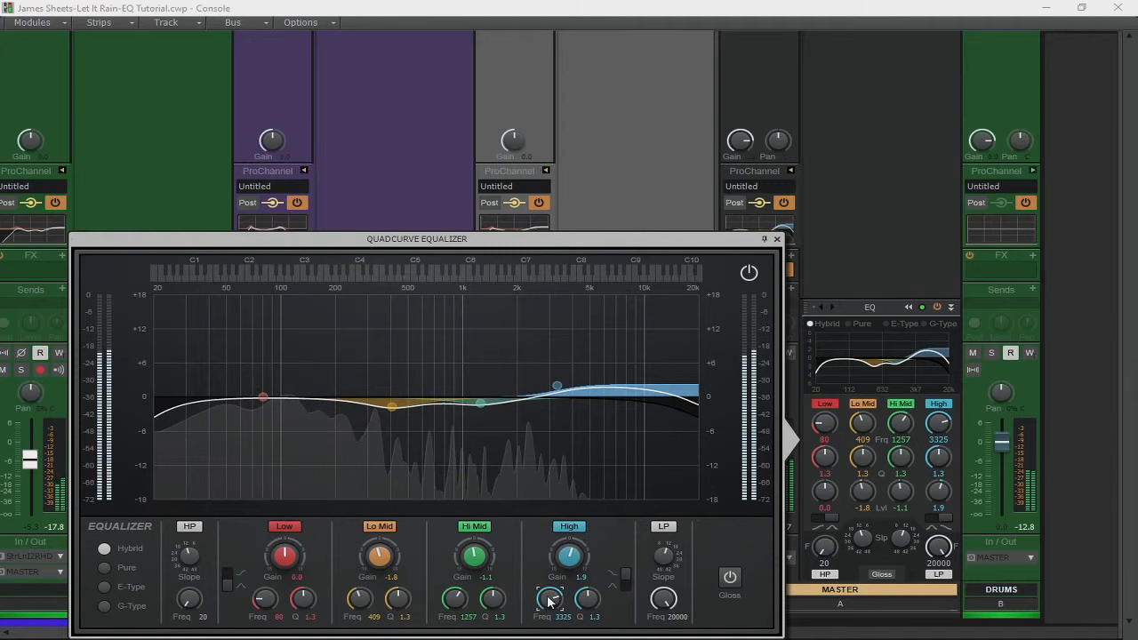
# Turn on Gloss for the MASTER bus EQ, and stop playback with the QuadCurve Equalizer window closed.
pyautogui.click(729, 576)
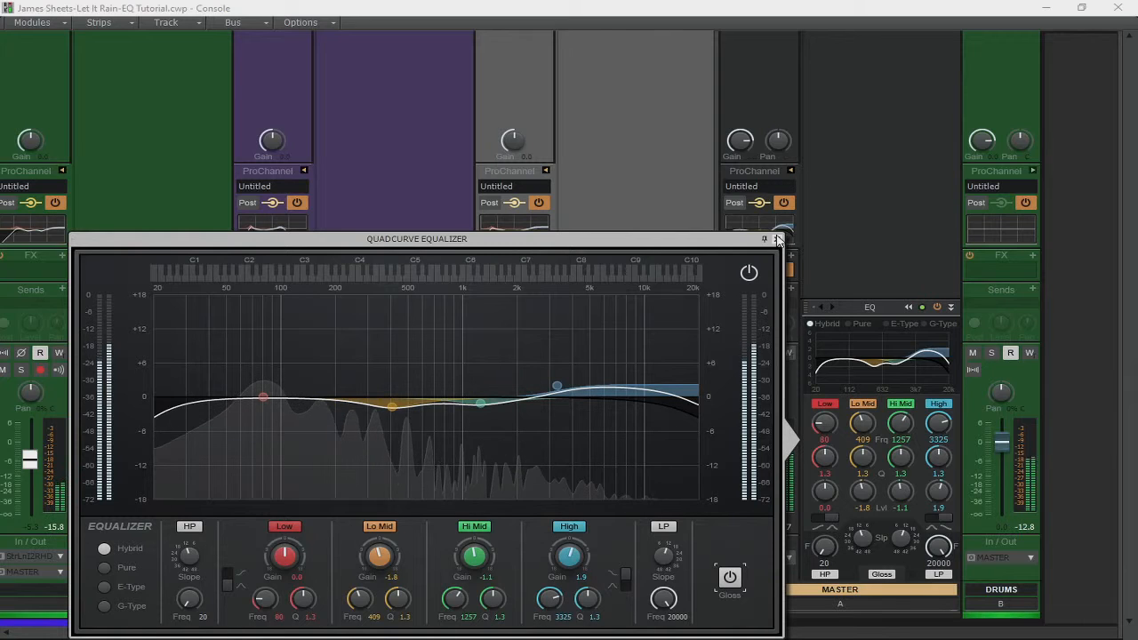
pyautogui.click(776, 240)
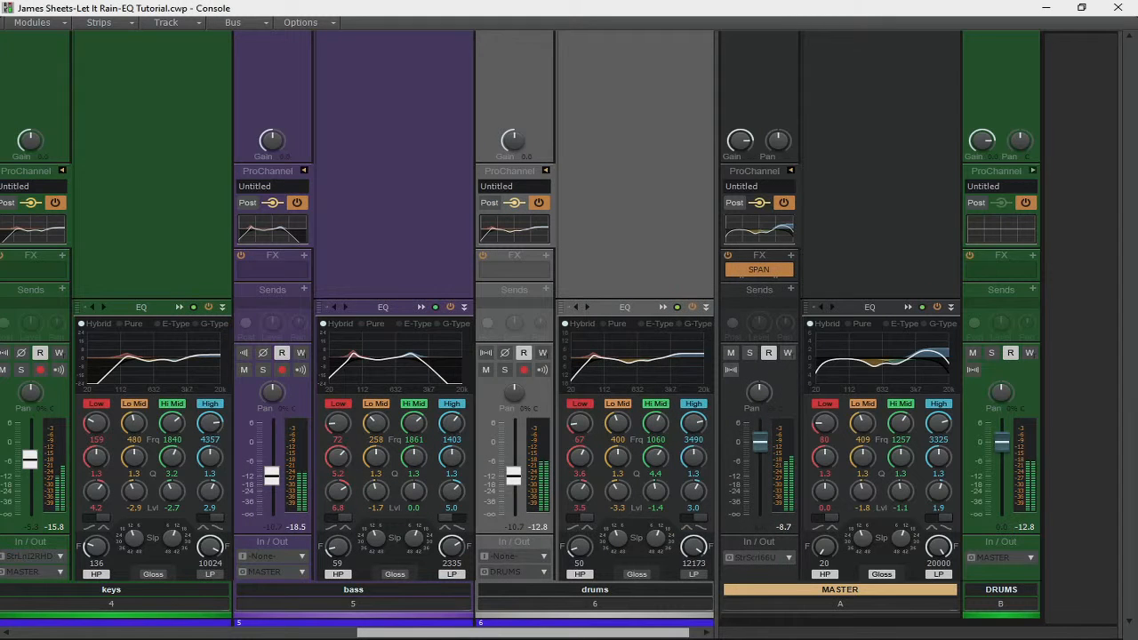
pyautogui.press('space')
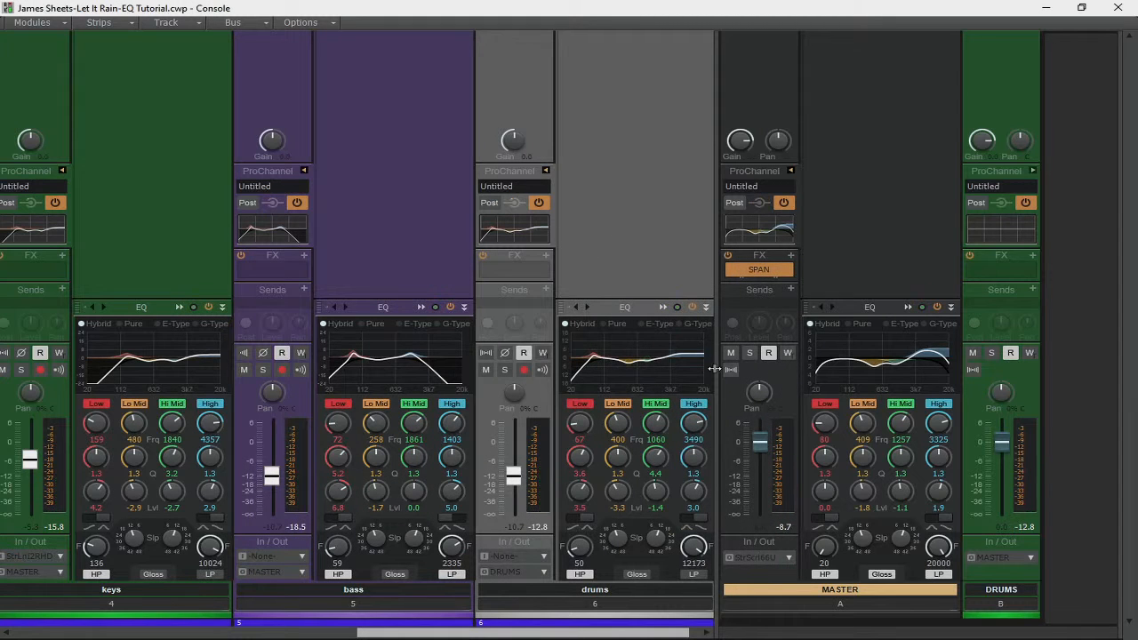
pyautogui.click(908, 307)
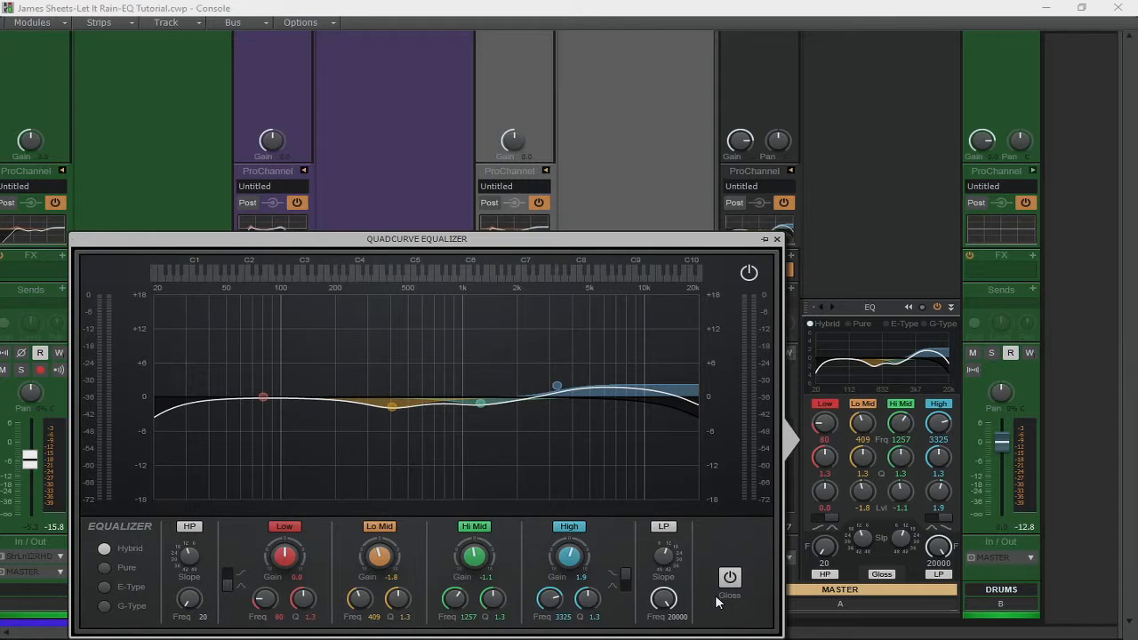
pyautogui.click(776, 239)
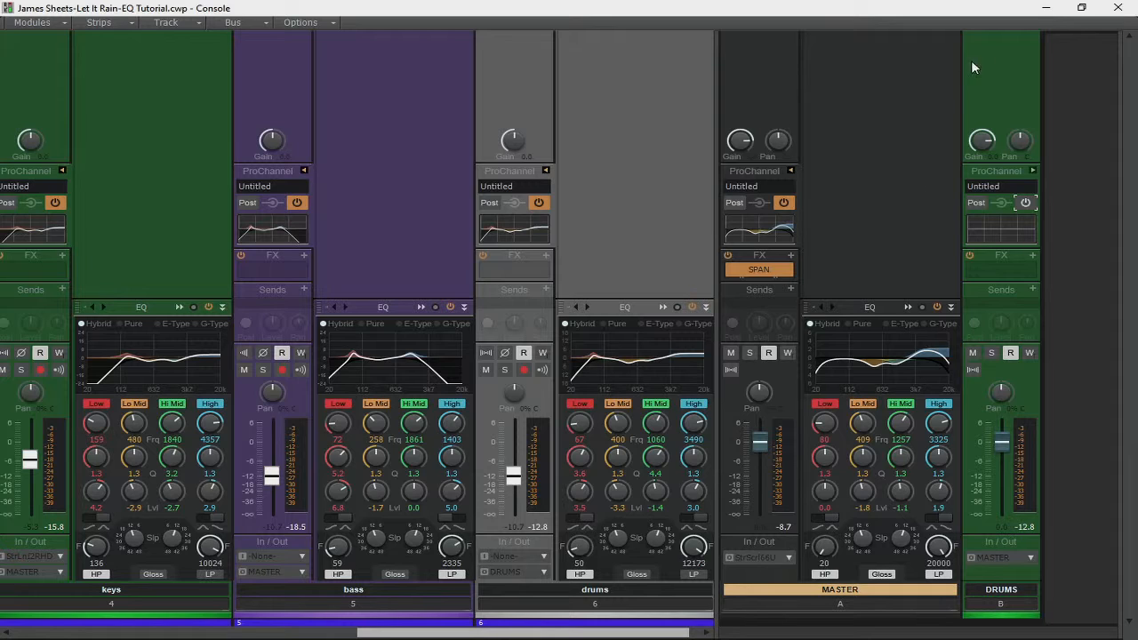
# Minimize the Console to return to the Track view, and play the song from its beginning with all effects globally bypassed.
pyautogui.click(1047, 9)
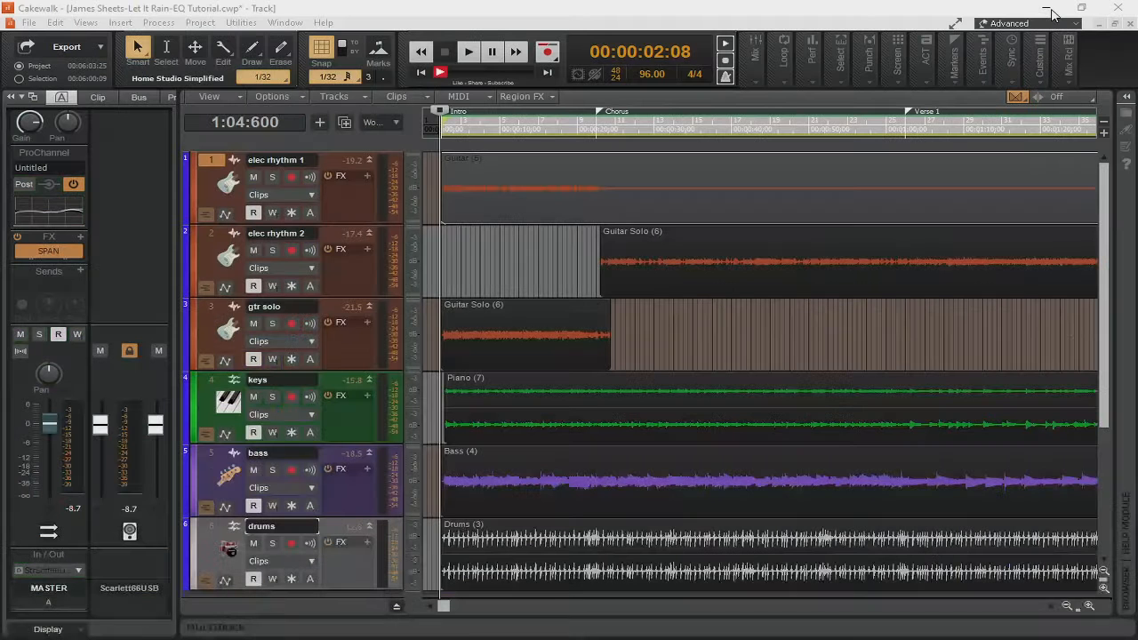
pyautogui.click(754, 58)
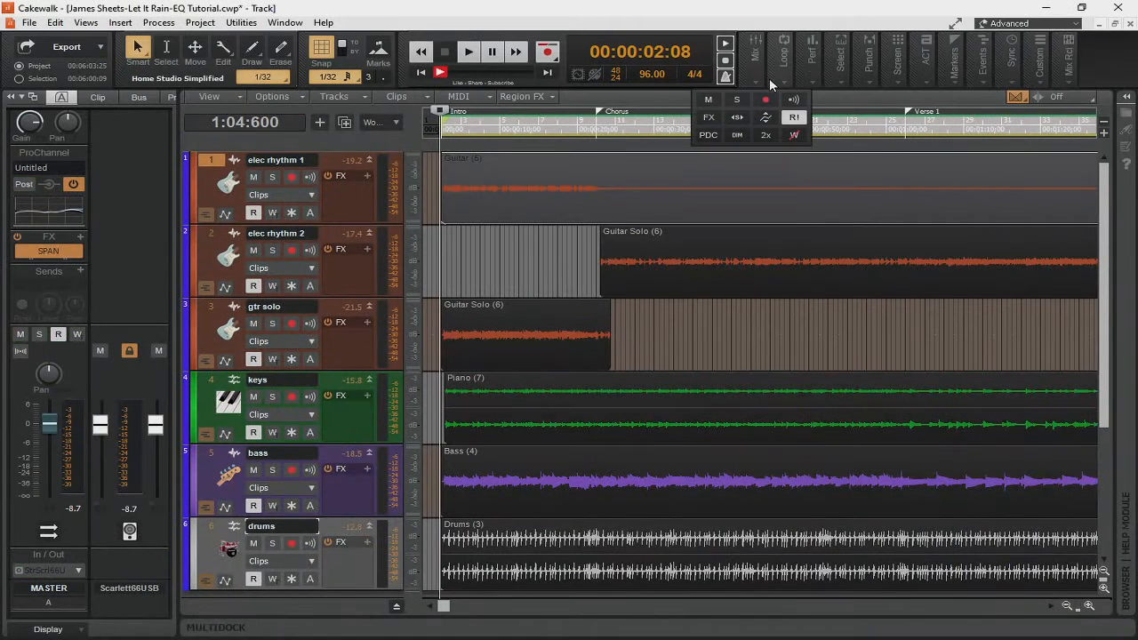
pyautogui.click(716, 120)
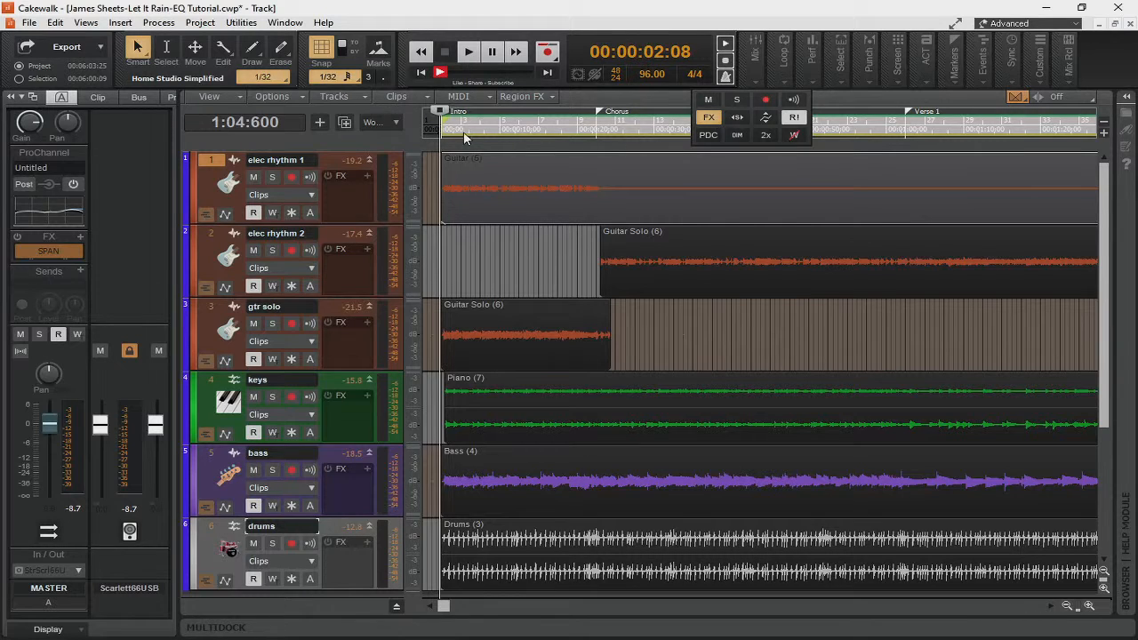
pyautogui.click(448, 132)
pyautogui.press('space')
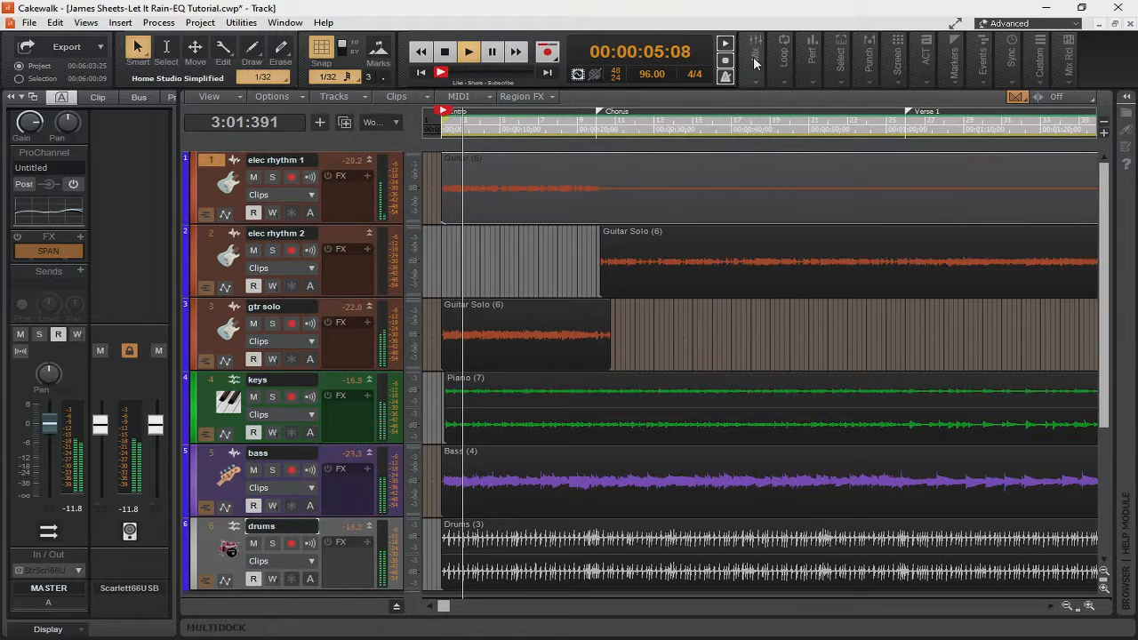
# Compare the mix with and without EQ by switching the global FX bypass off, on and off again during playback, and stop playback.
pyautogui.moveTo(753, 56)
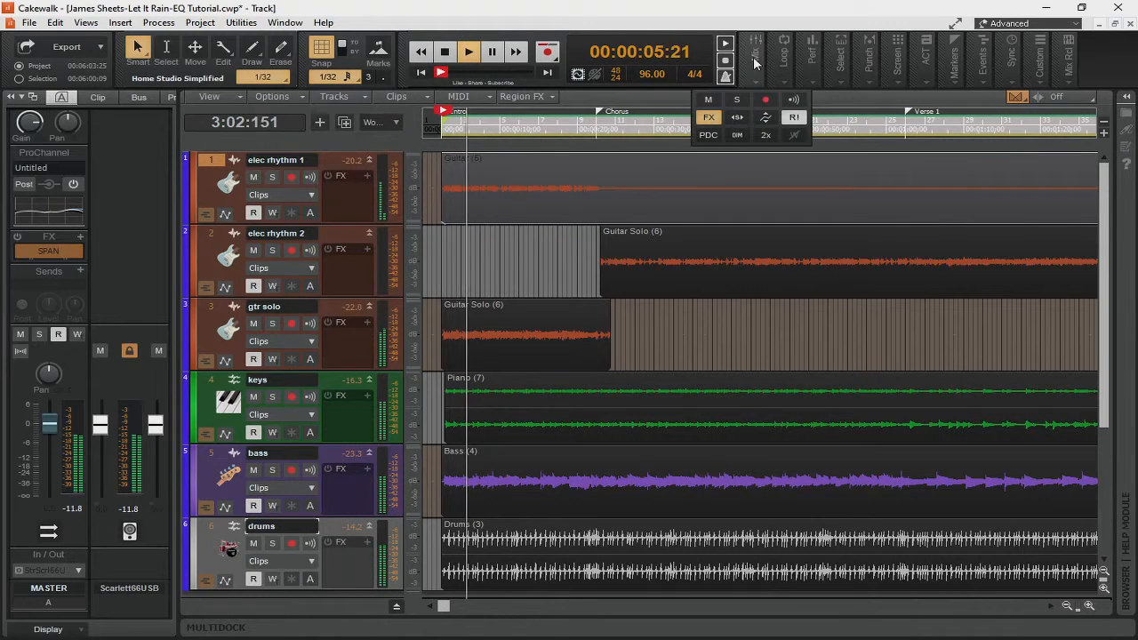
pyautogui.click(712, 118)
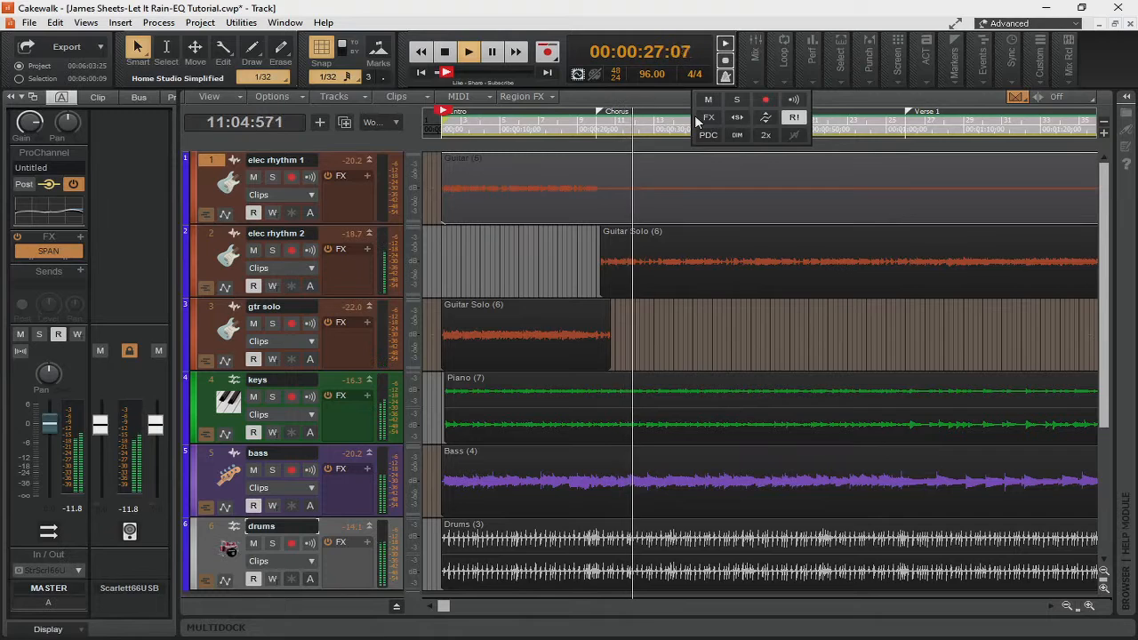
pyautogui.click(711, 118)
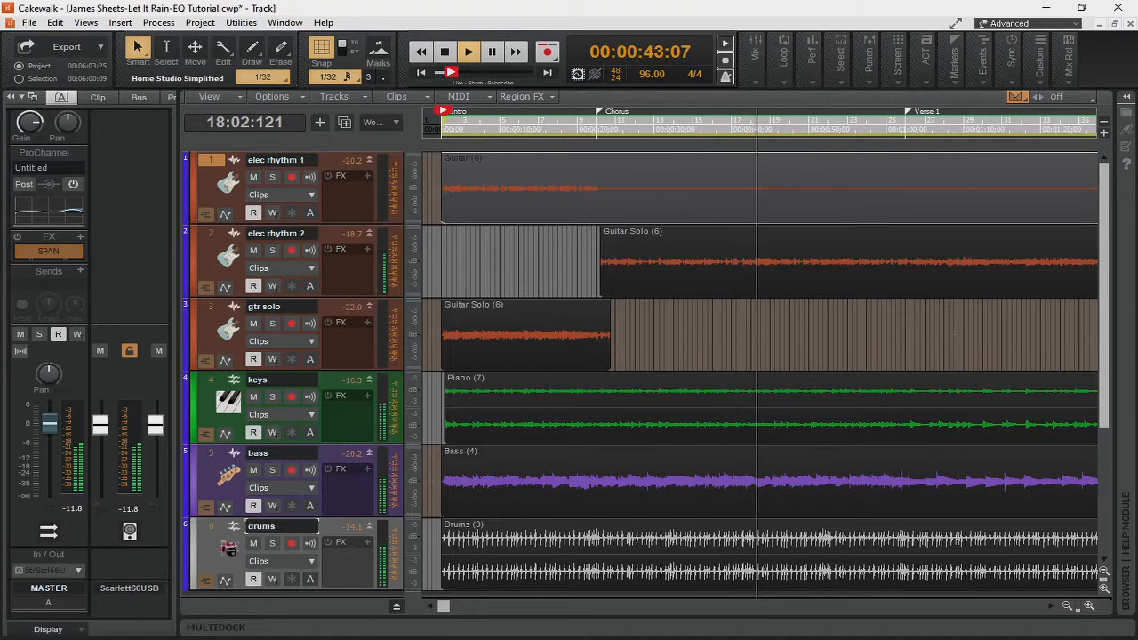
pyautogui.click(761, 55)
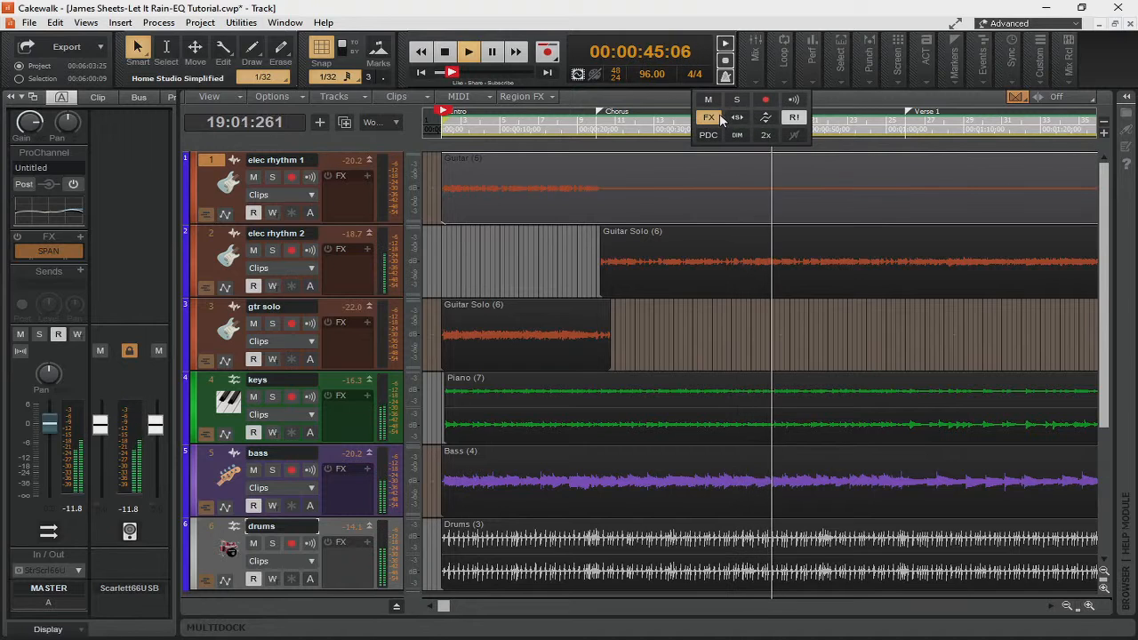
pyautogui.click(709, 119)
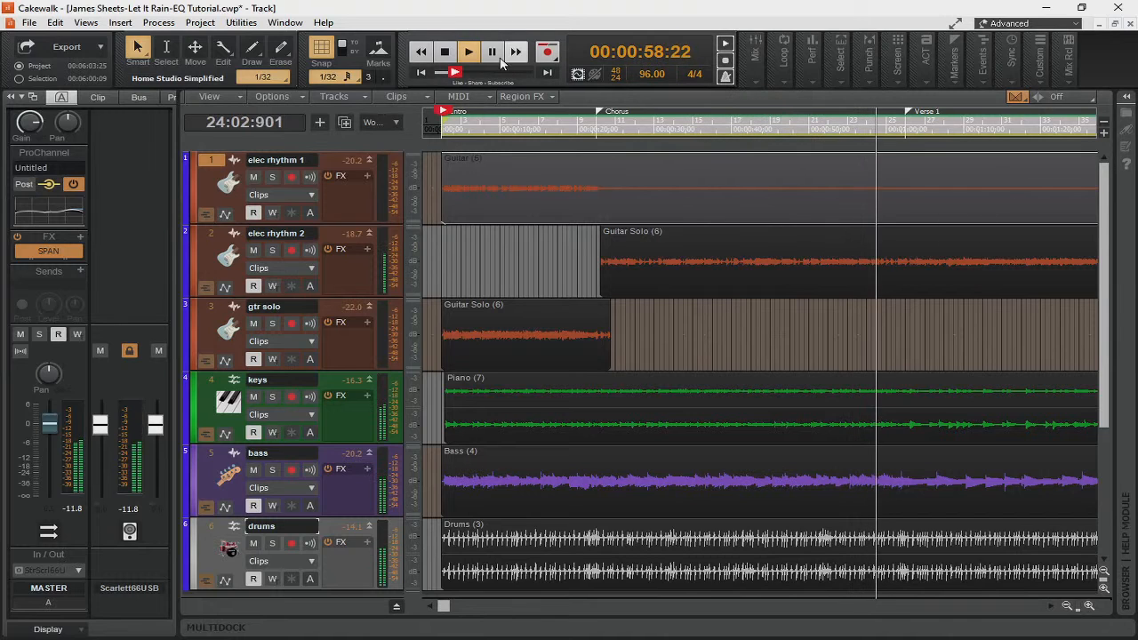
pyautogui.click(449, 57)
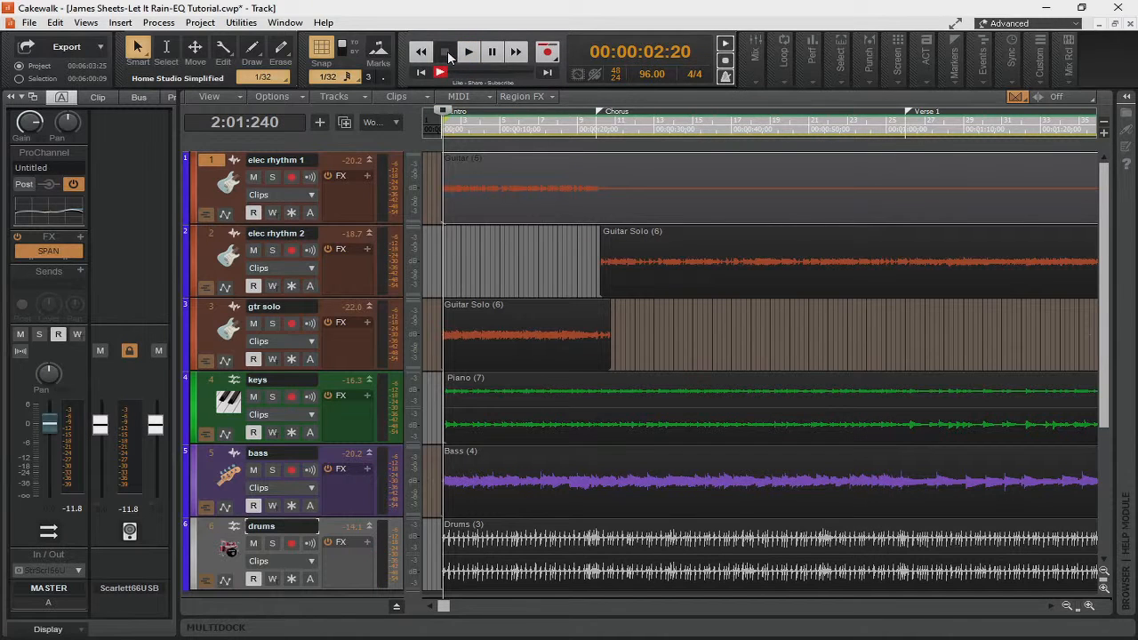